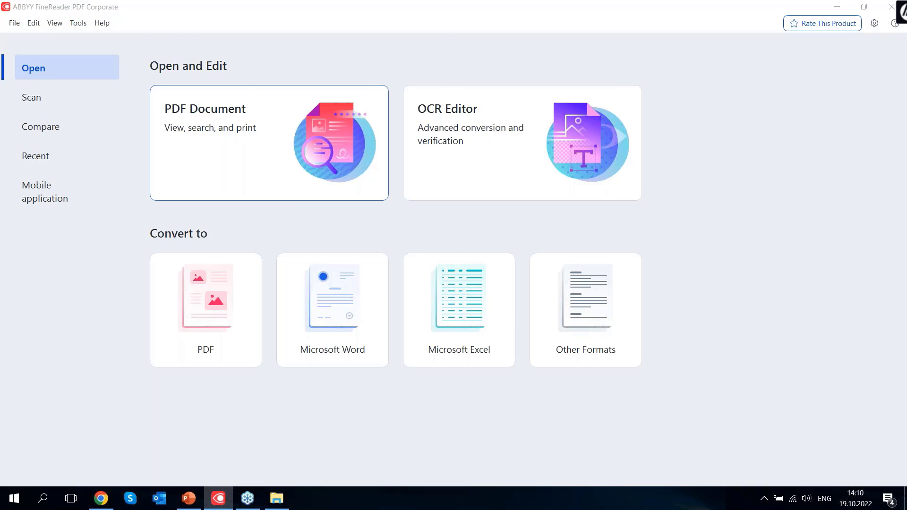
Open Scan EN.pdf from the Demo documents > PDF editing EN folder
click(305, 122)
click(163, 41)
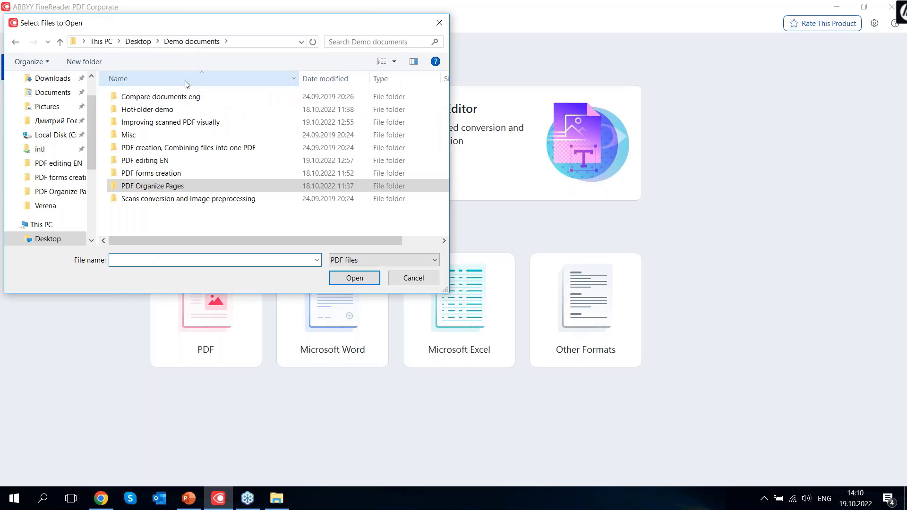
double_click(158, 160)
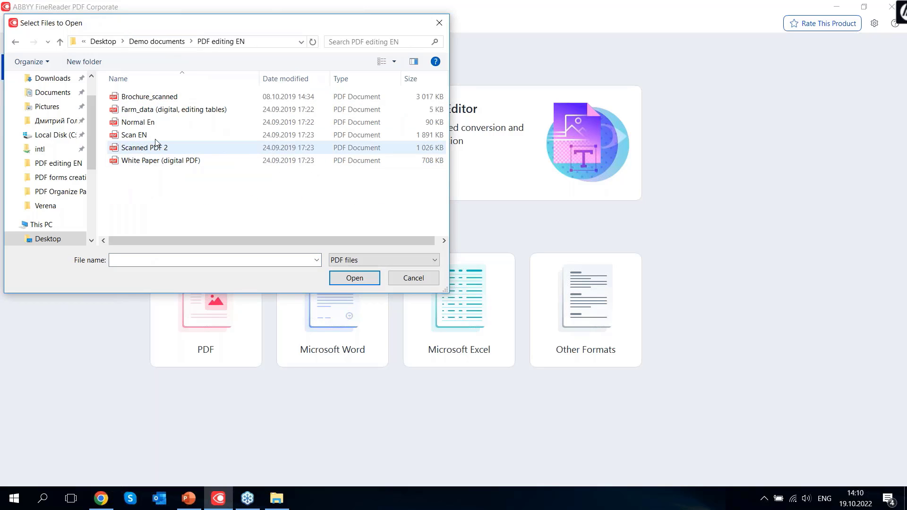
click(156, 136)
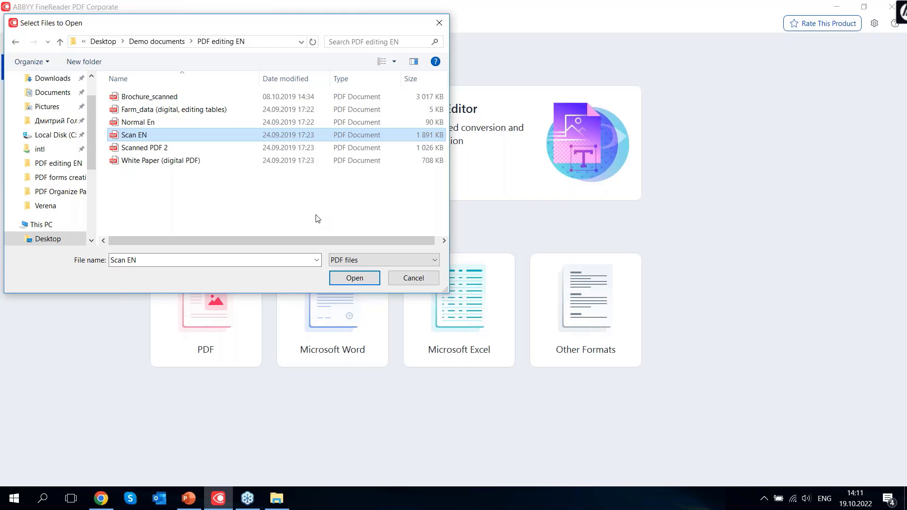
click(160, 123)
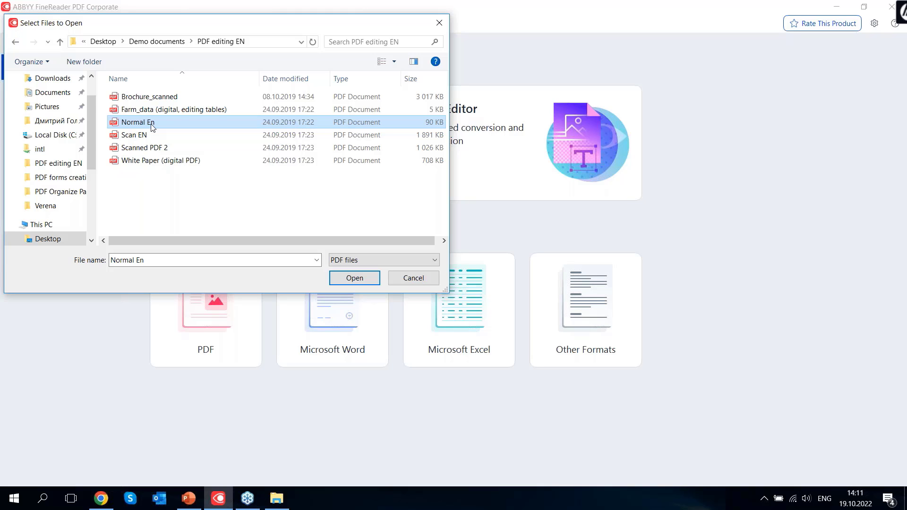
click(141, 138)
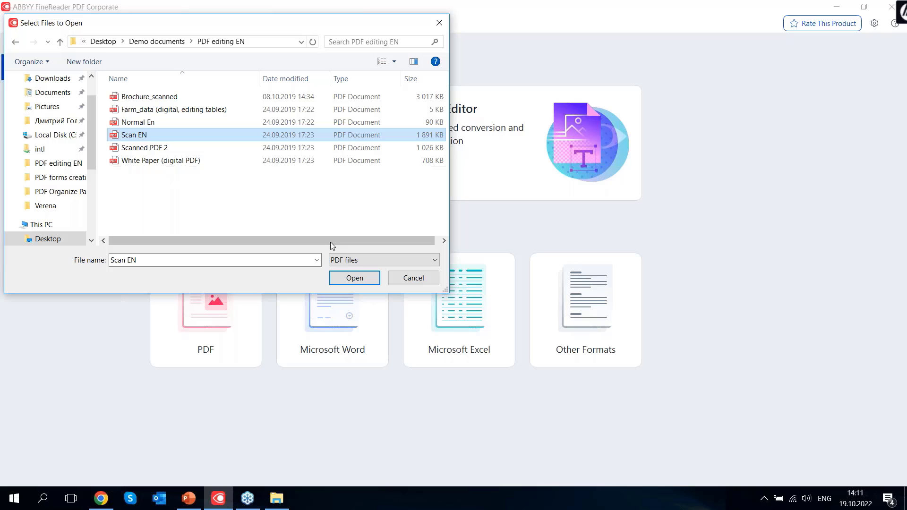
click(354, 278)
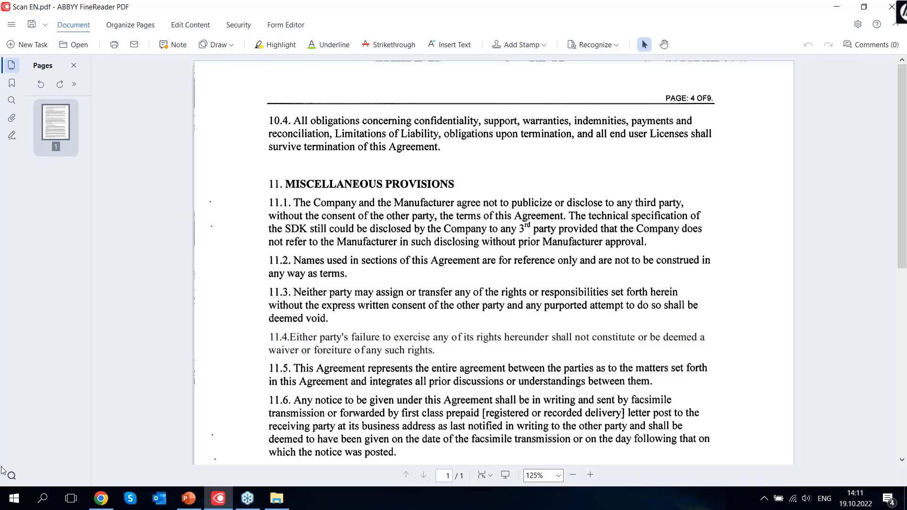
mouse_move(14, 480)
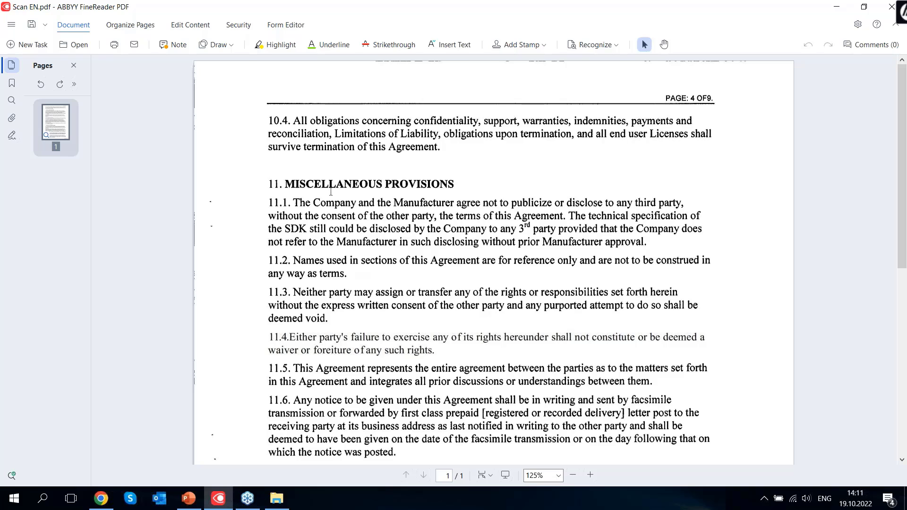
drag(284, 180, 465, 373)
drag(270, 183, 420, 300)
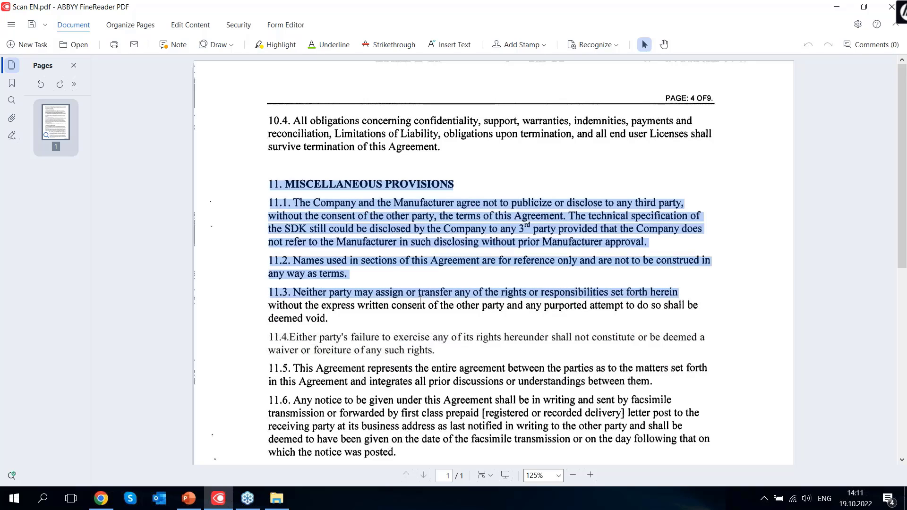
click(420, 301)
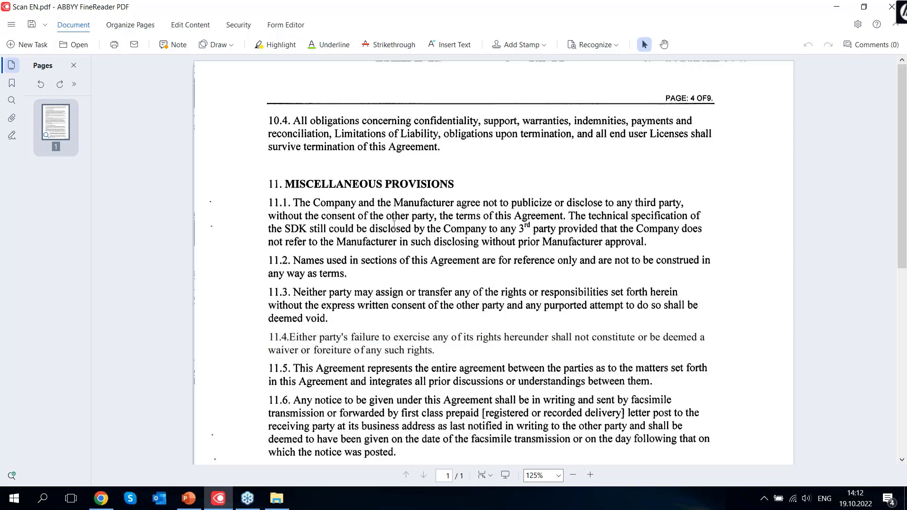
click(370, 207)
Enter Edit Content mode and select the text of paragraph 10.4
click(191, 25)
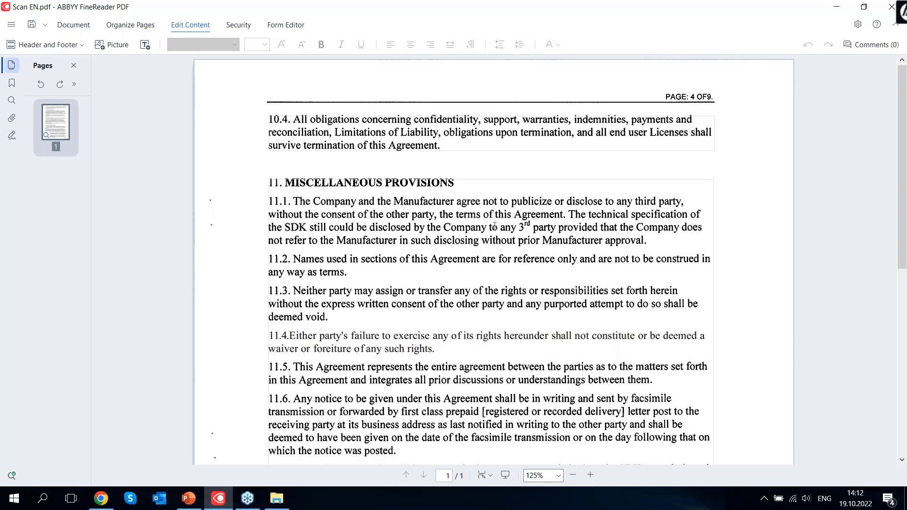
click(454, 144)
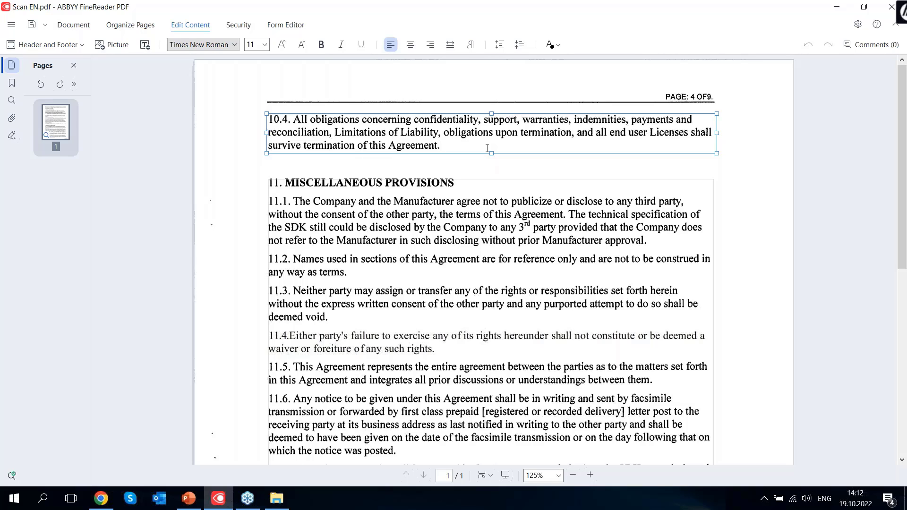
click(486, 148)
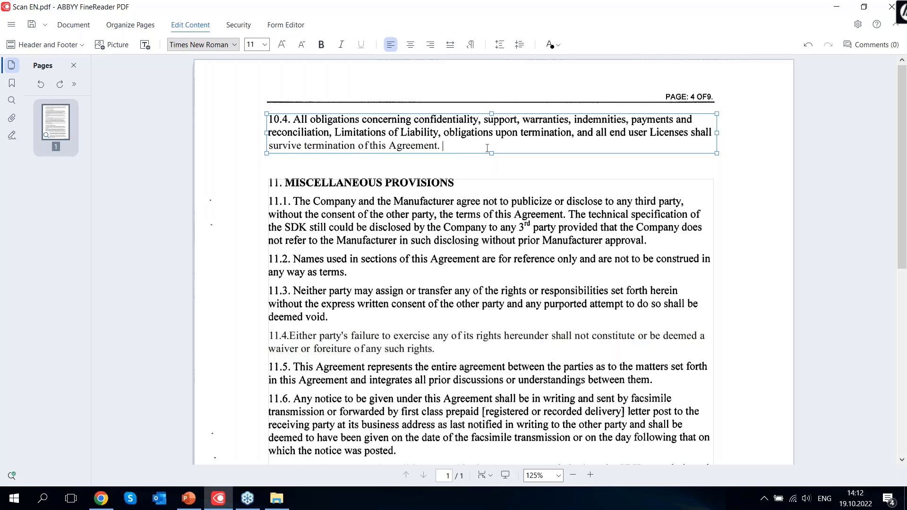
drag(487, 148, 270, 118)
Change the selected paragraph 10.4 text from Times New Roman to Calibri
click(233, 45)
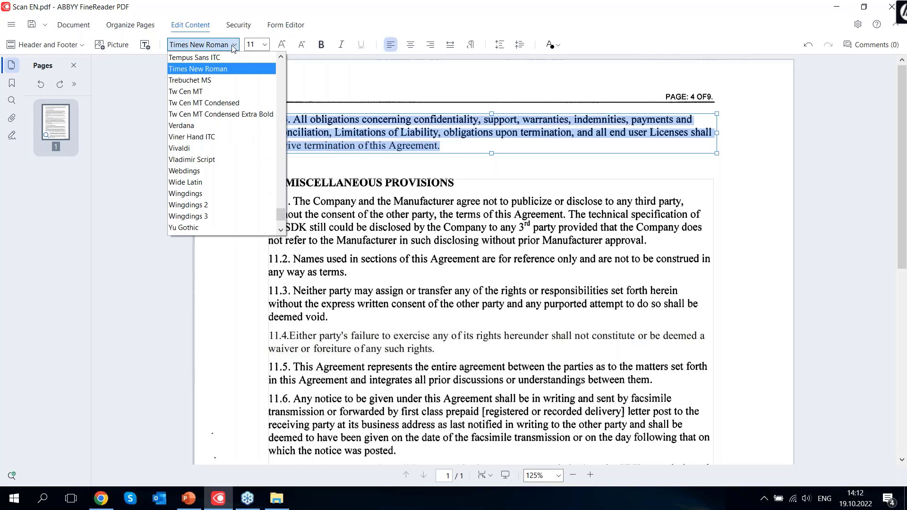
click(234, 44)
click(234, 44)
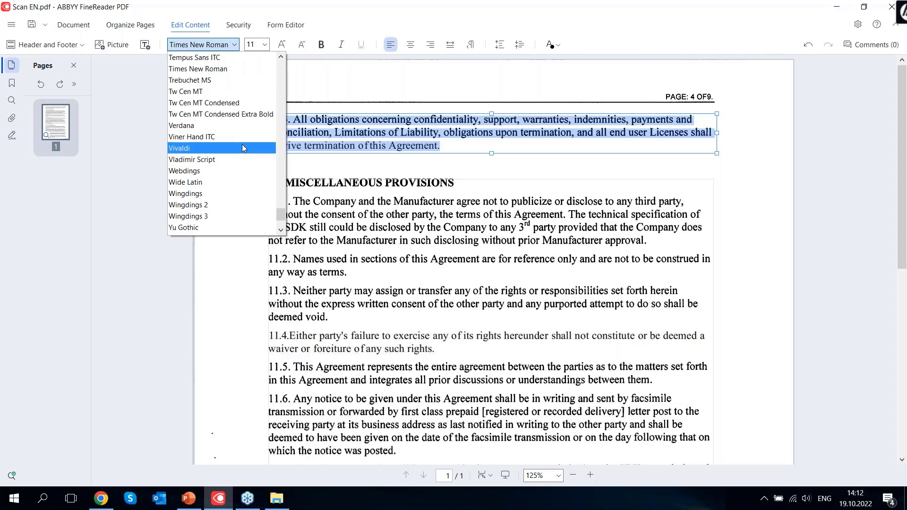
scroll(240, 142, up, 10)
drag(279, 192, 282, 85)
click(239, 100)
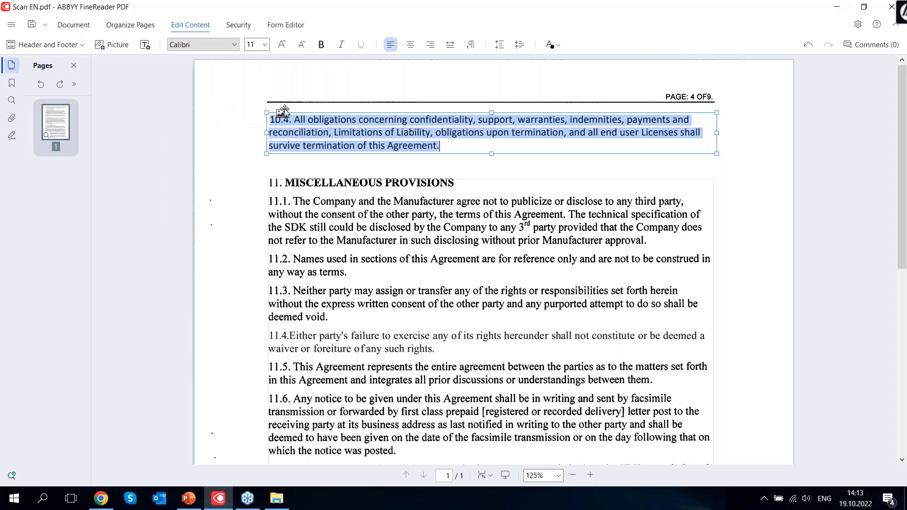
click(467, 148)
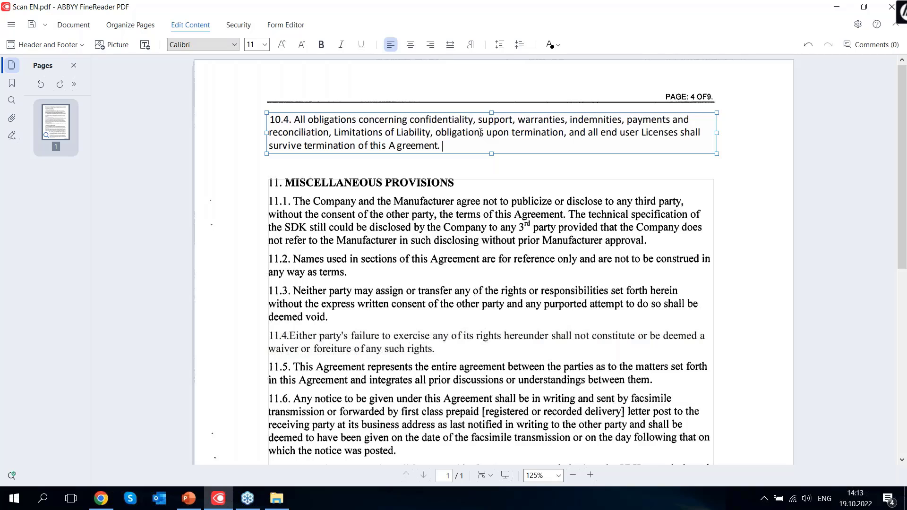
Append 'Asgsa gasfgas gjsjsjs' to the end of paragraph 10.4 and colour it red
text(Asgsa gasfgas gjsjsjs)
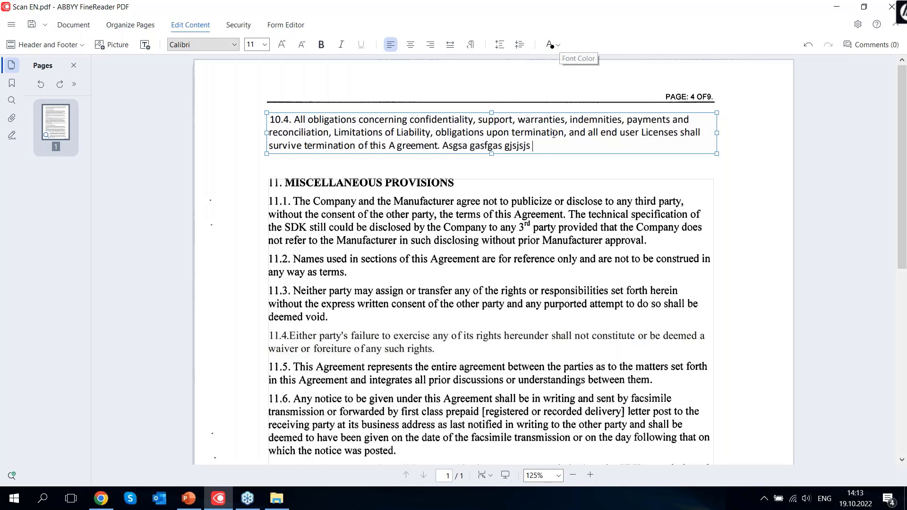
shift+click(448, 145)
shift+click(442, 145)
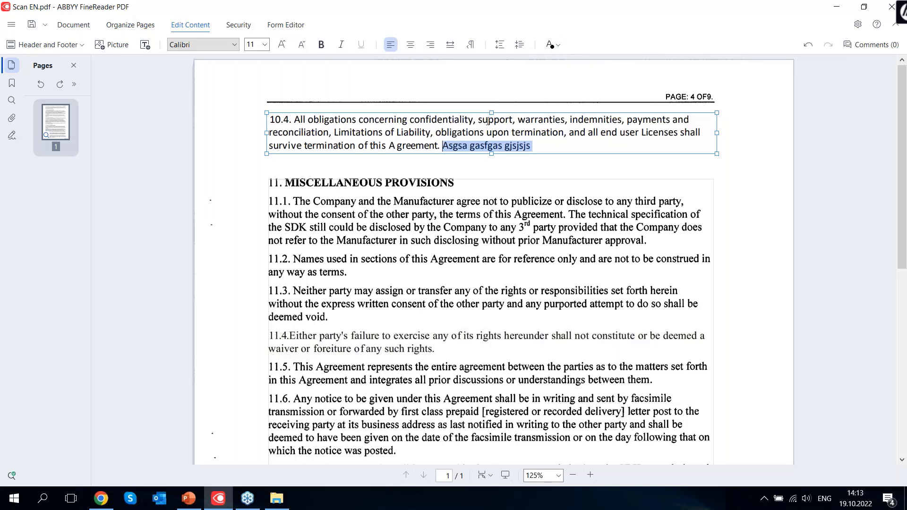
click(557, 44)
click(556, 69)
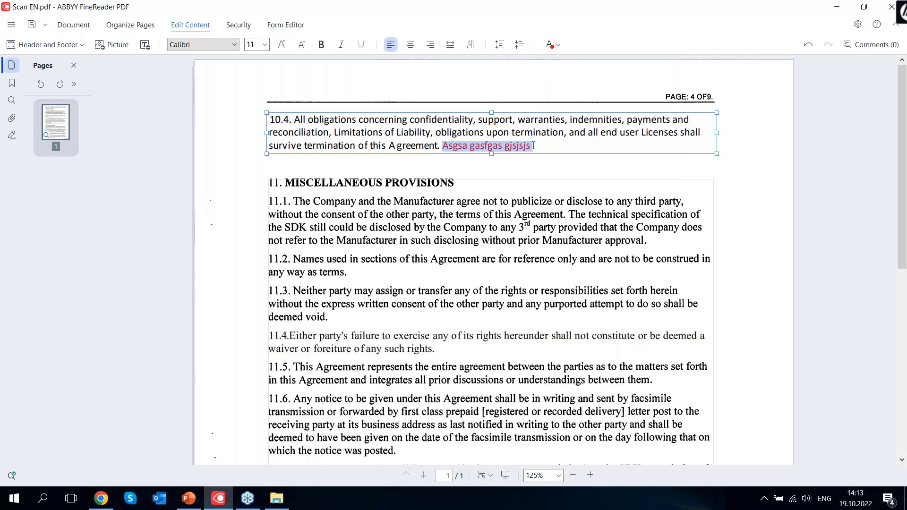
click(515, 132)
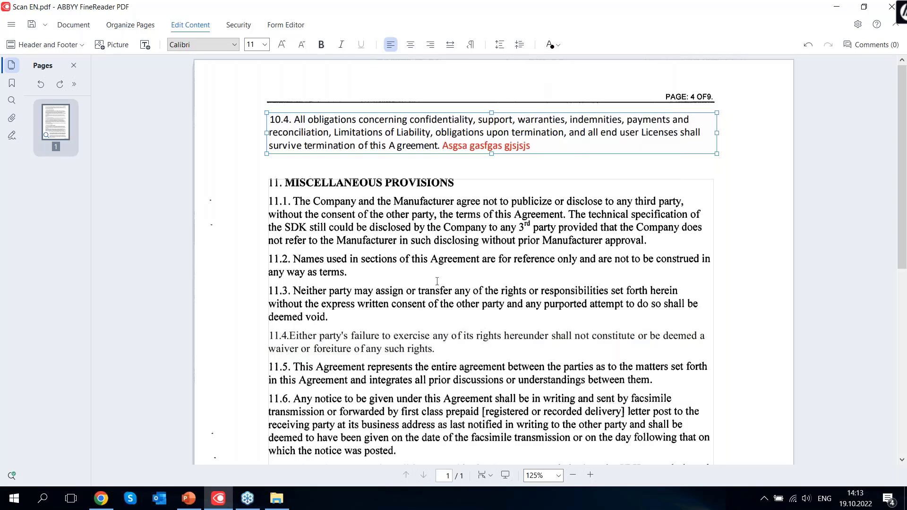
Select the section 11 text block, scroll the page, and return to paragraph 10.4
click(515, 194)
scroll(469, 228, down, 1)
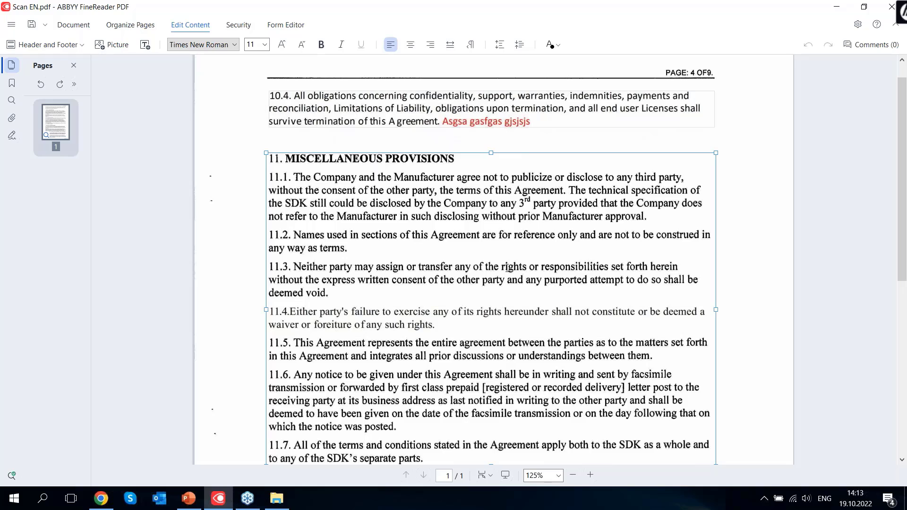
scroll(507, 268, down, 10)
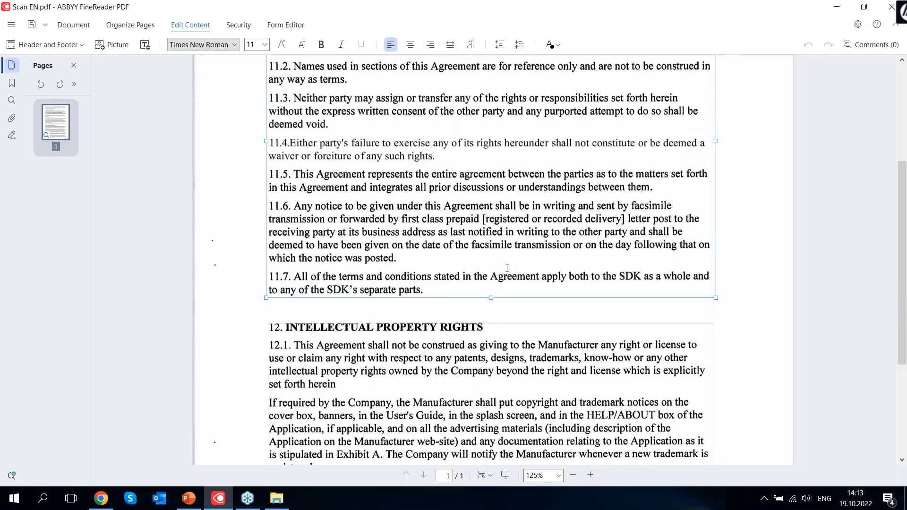
scroll(509, 268, up, 10)
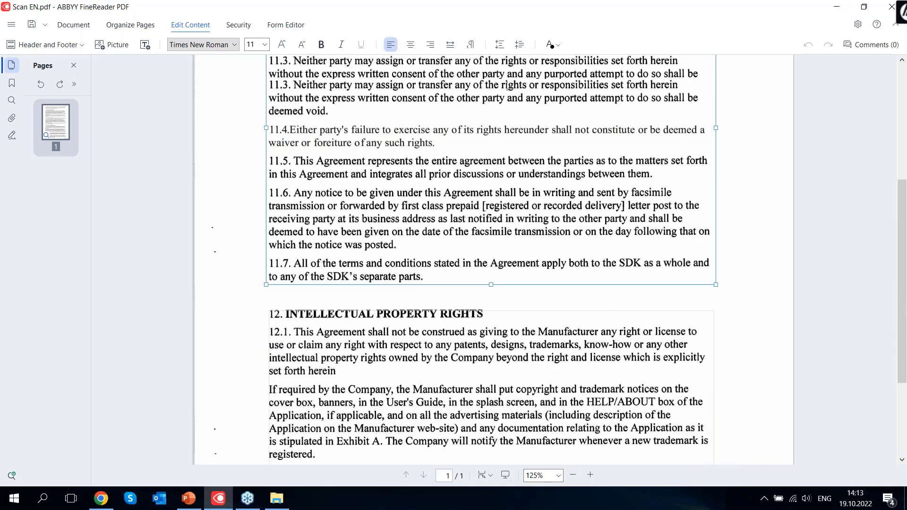
click(691, 121)
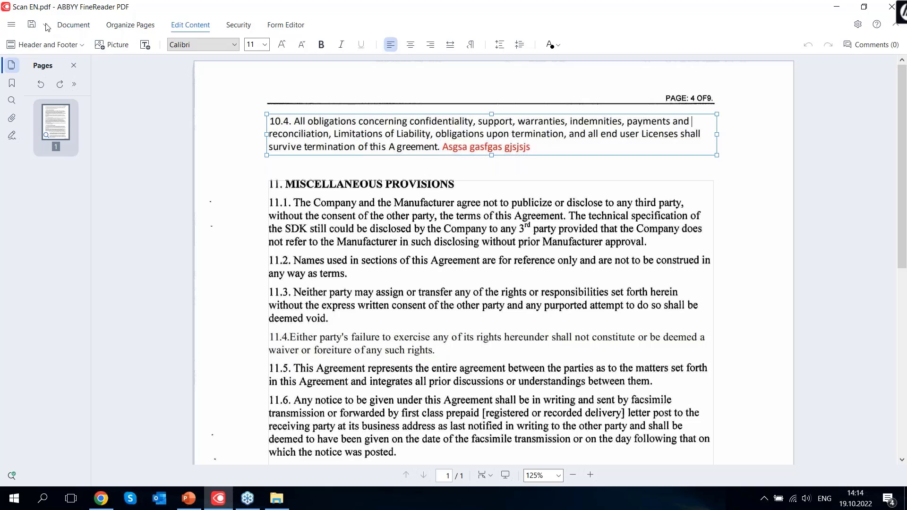
Open Normal En.pdf from the main menu
click(10, 26)
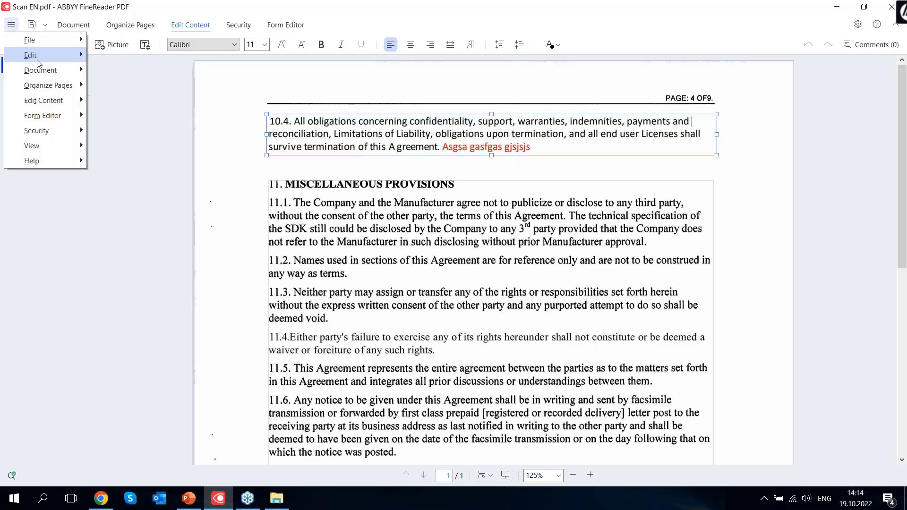
mouse_move(61, 47)
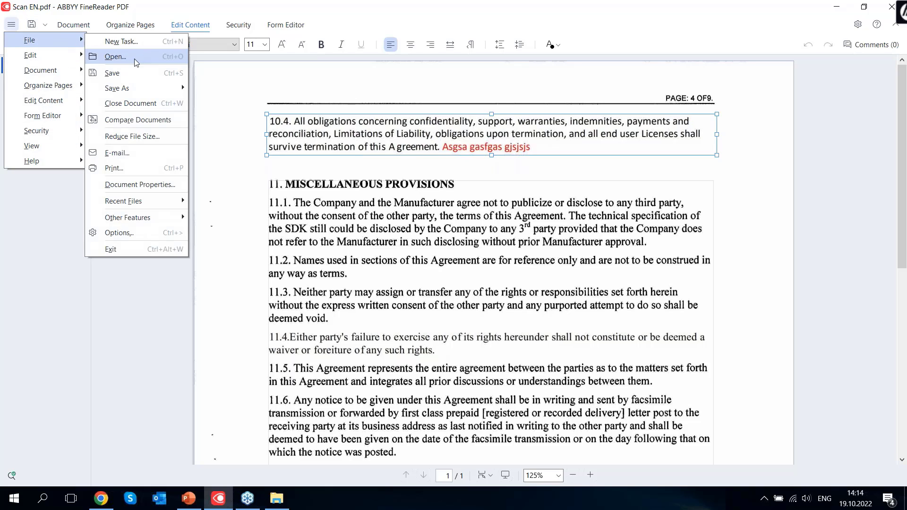
click(135, 58)
click(154, 123)
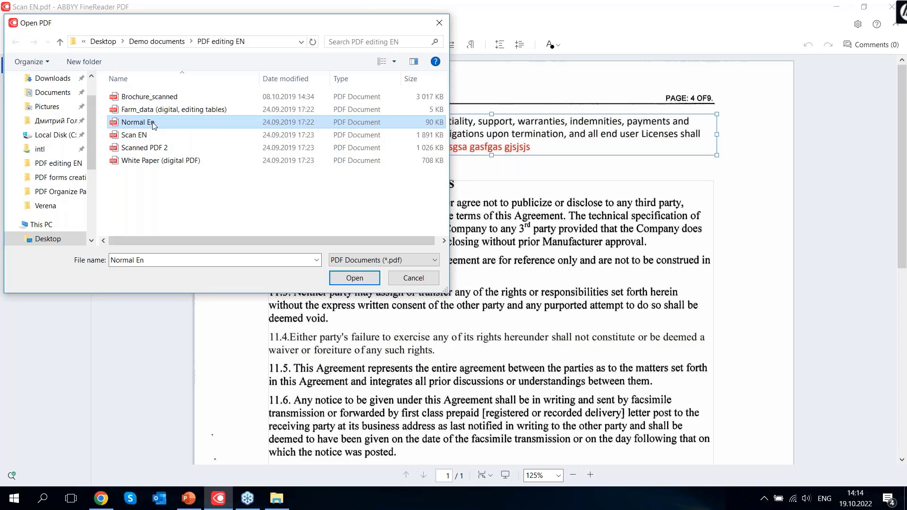
click(364, 279)
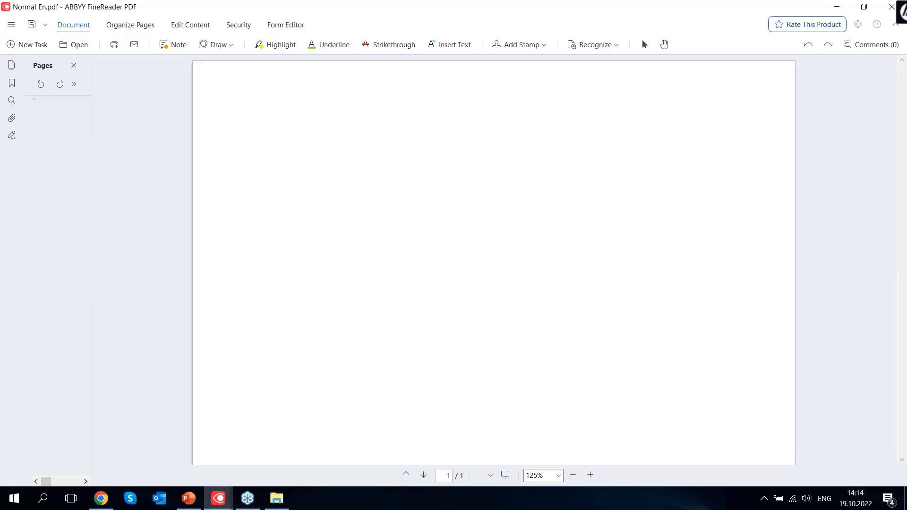
Select the article's first paragraph, scroll through the page, then enter Edit Content mode
drag(374, 287, 675, 318)
click(266, 272)
drag(267, 272, 666, 333)
click(618, 290)
scroll(426, 215, down, 2)
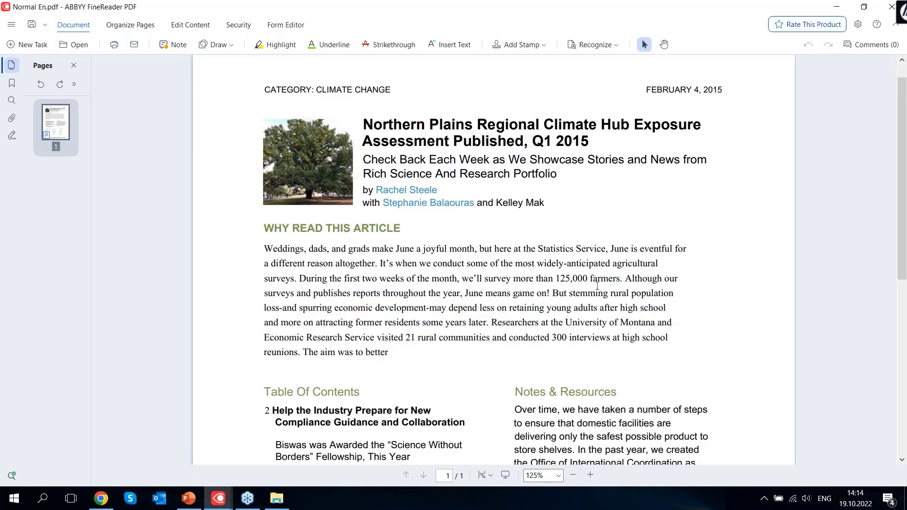
scroll(426, 215, up, 2)
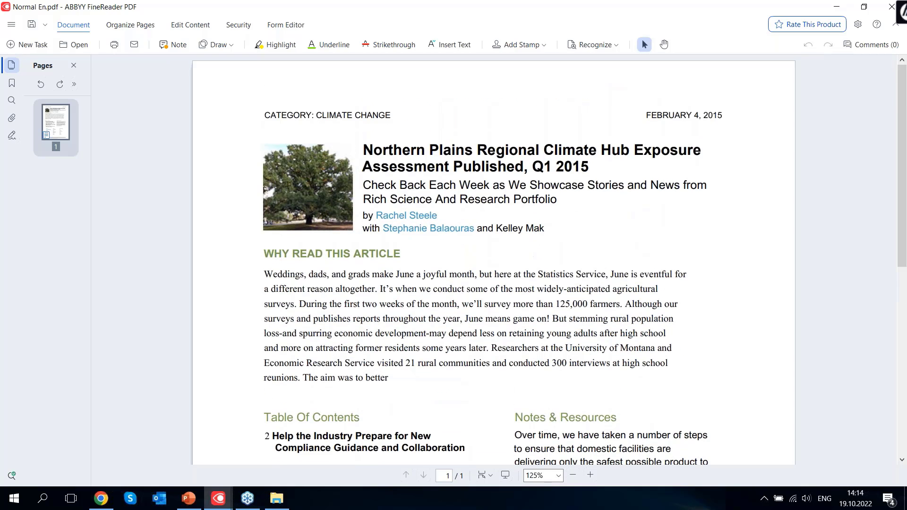
scroll(451, 229, down, 9)
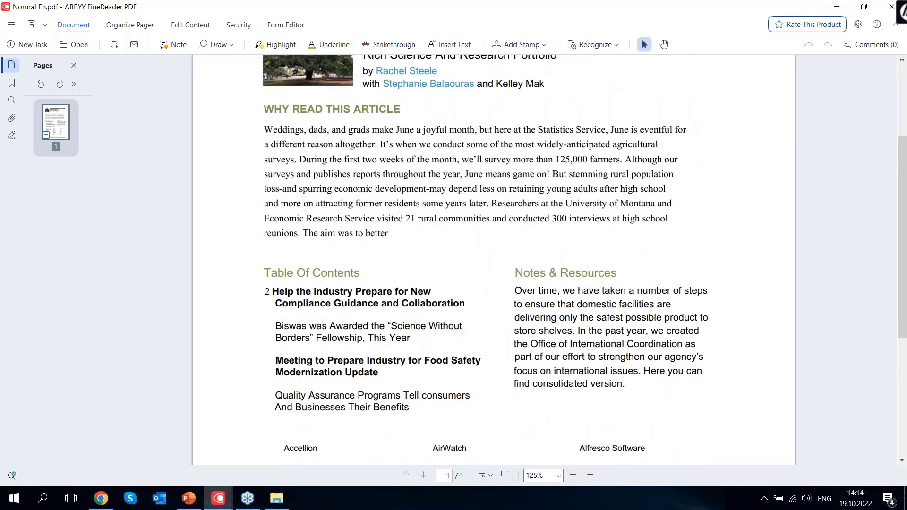
scroll(452, 229, up, 9)
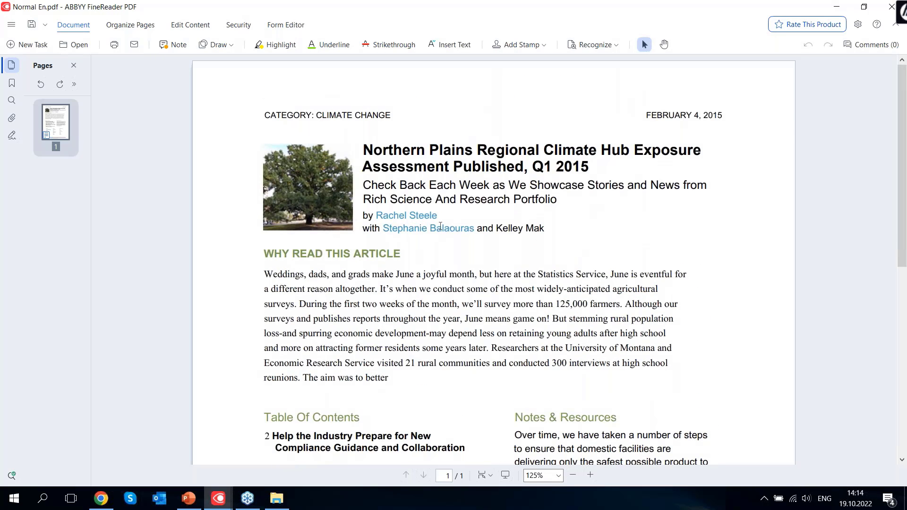
click(191, 24)
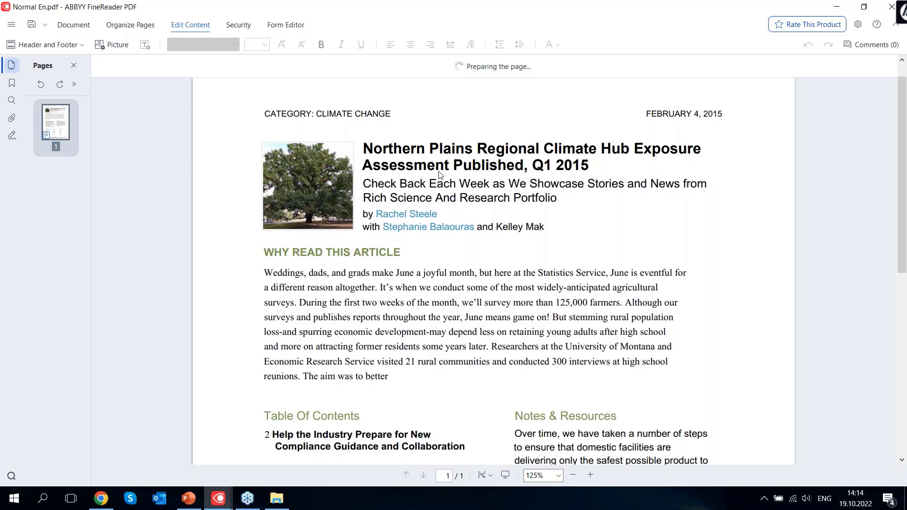
Change the heading word ARTICLE to ARTICLES and make it italic
click(471, 184)
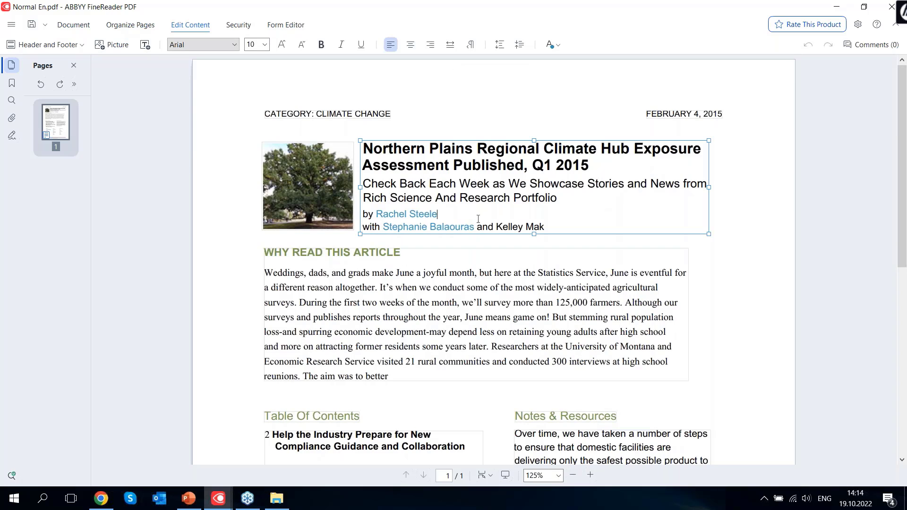
click(426, 257)
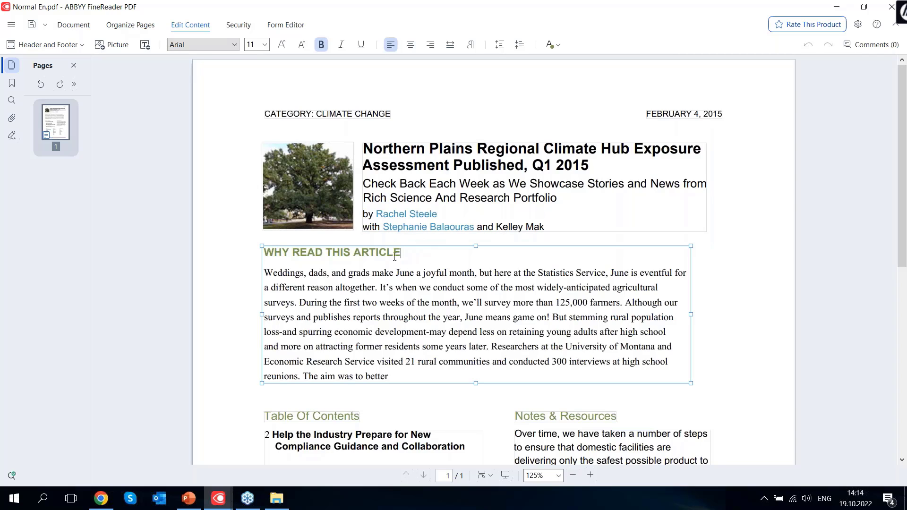
drag(400, 256, 354, 255)
click(453, 257)
text(S)
drag(417, 255, 353, 254)
click(341, 46)
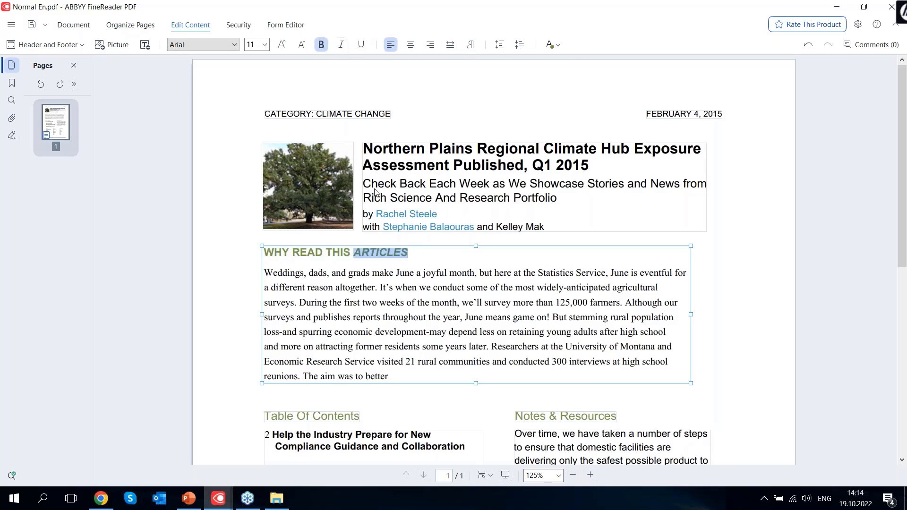
Move the title block to the left margin and place the tree photo to its right
click(318, 182)
drag(319, 181, 740, 166)
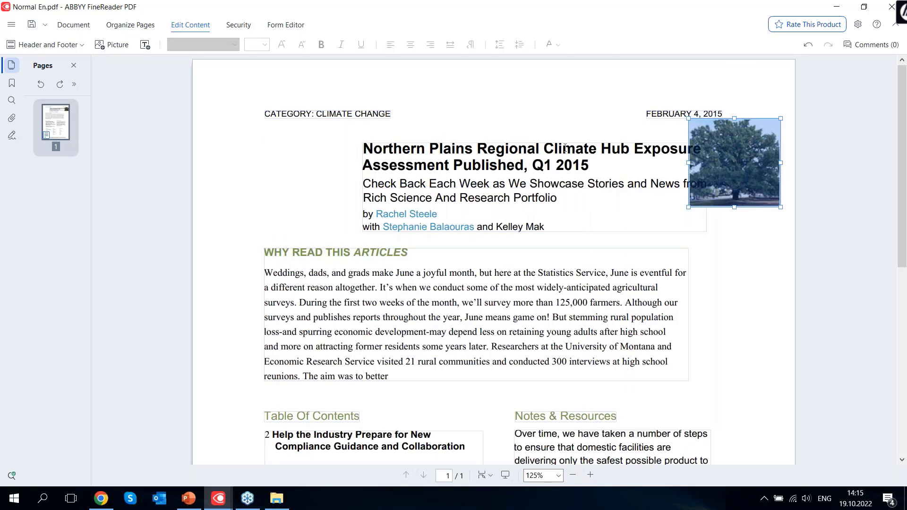
click(543, 148)
drag(523, 140, 420, 142)
drag(736, 165, 659, 189)
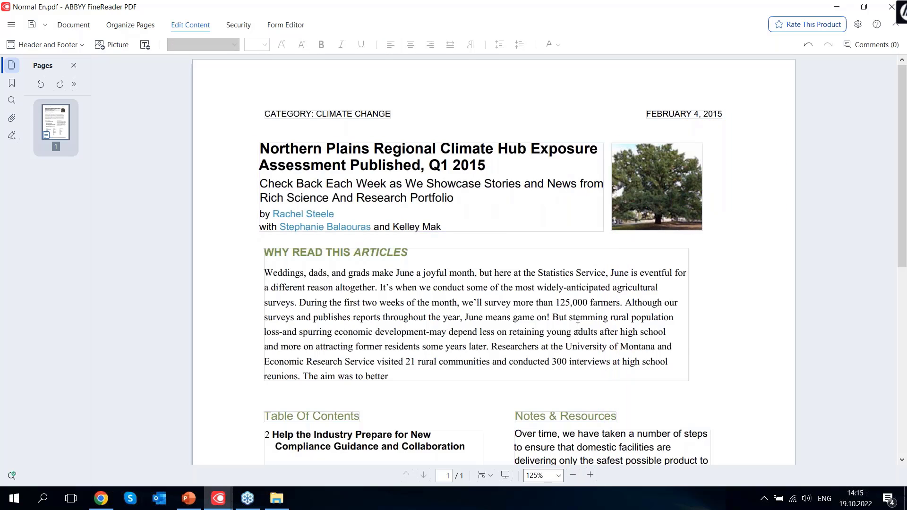
scroll(577, 327, down, 7)
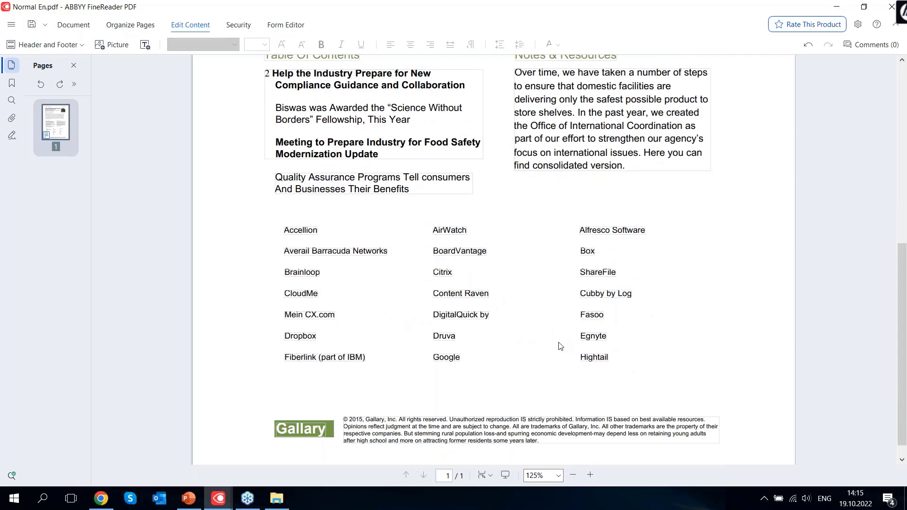
scroll(559, 345, up, 5)
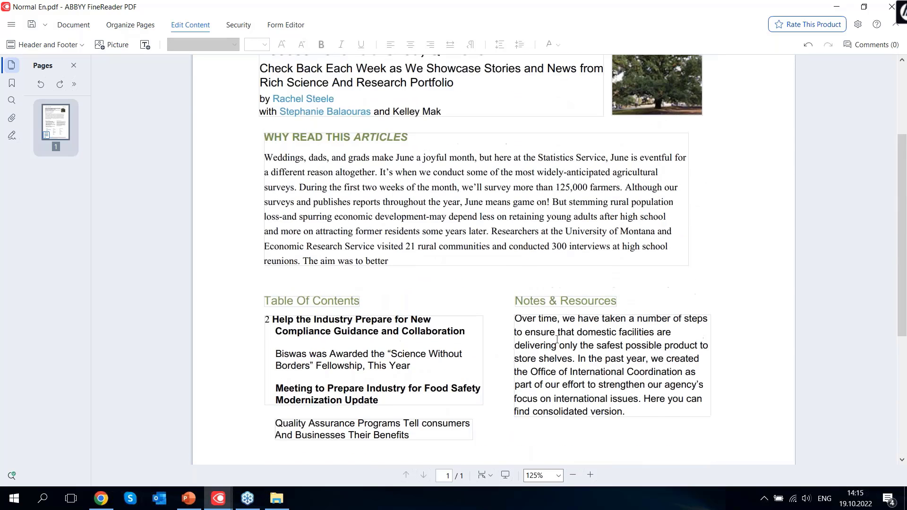
scroll(557, 339, up, 3)
click(397, 375)
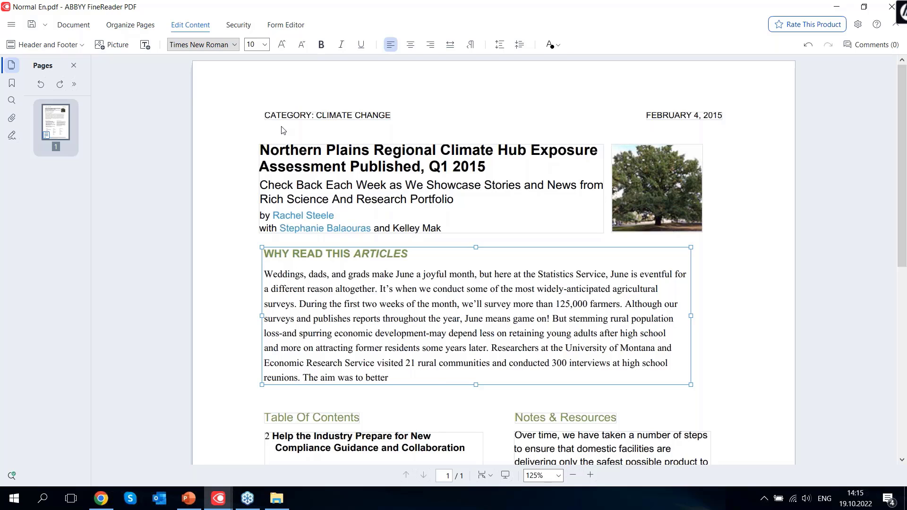
click(373, 185)
click(229, 259)
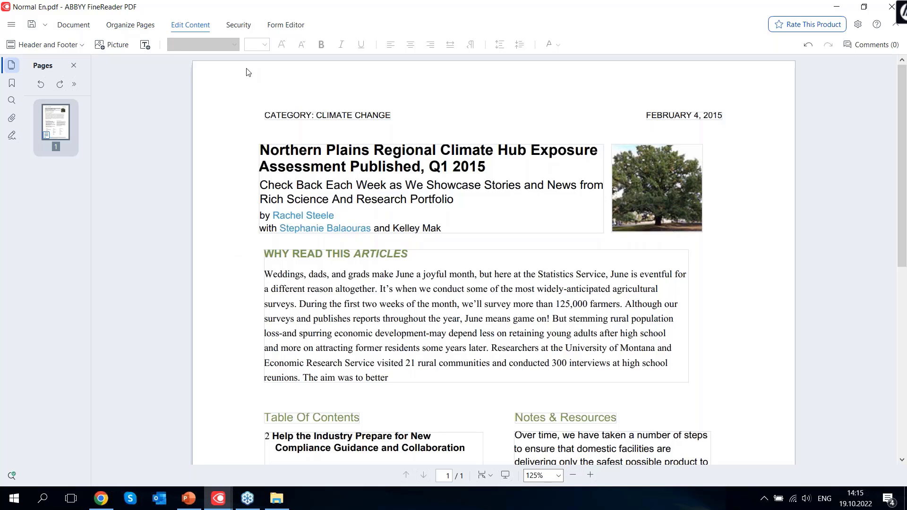
Leave content editing and return to the Document annotation tools
click(245, 30)
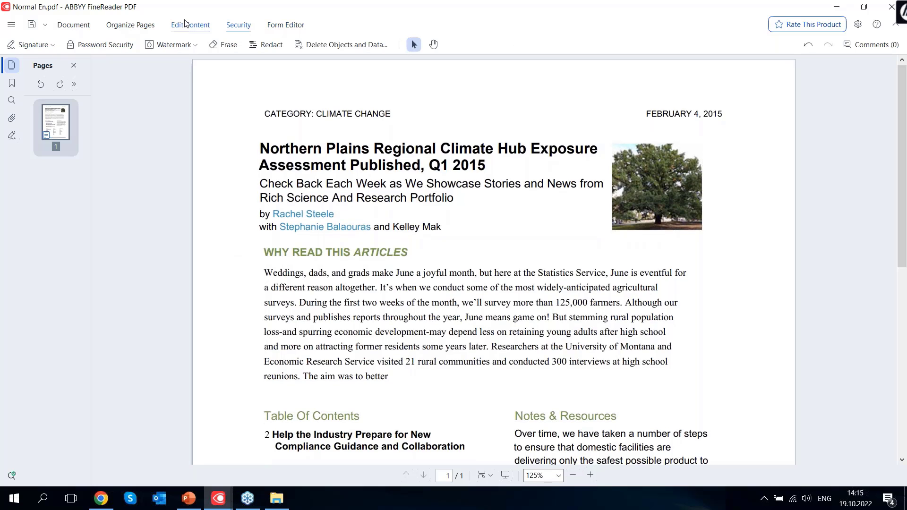
click(126, 25)
click(89, 25)
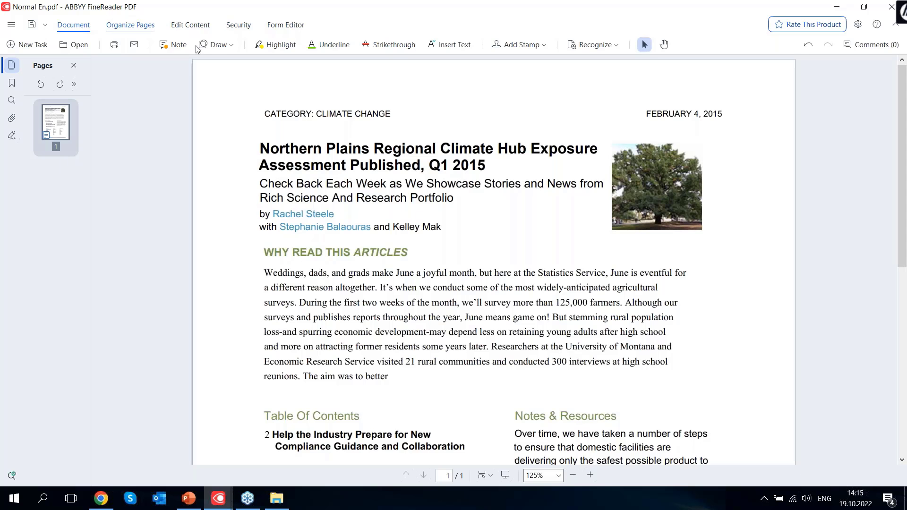
click(173, 44)
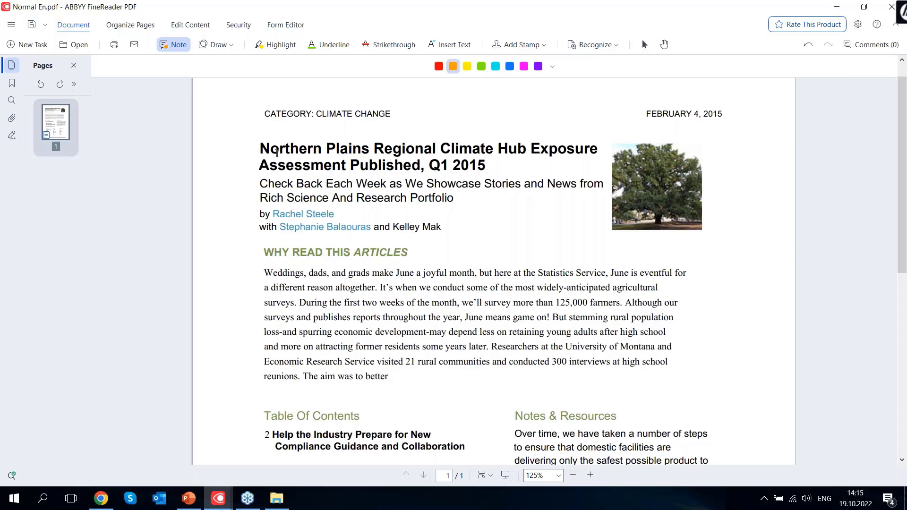
Highlight the headline's first line with the comment 'Bla bla bla' and add a second note by the byline
drag(262, 149, 599, 149)
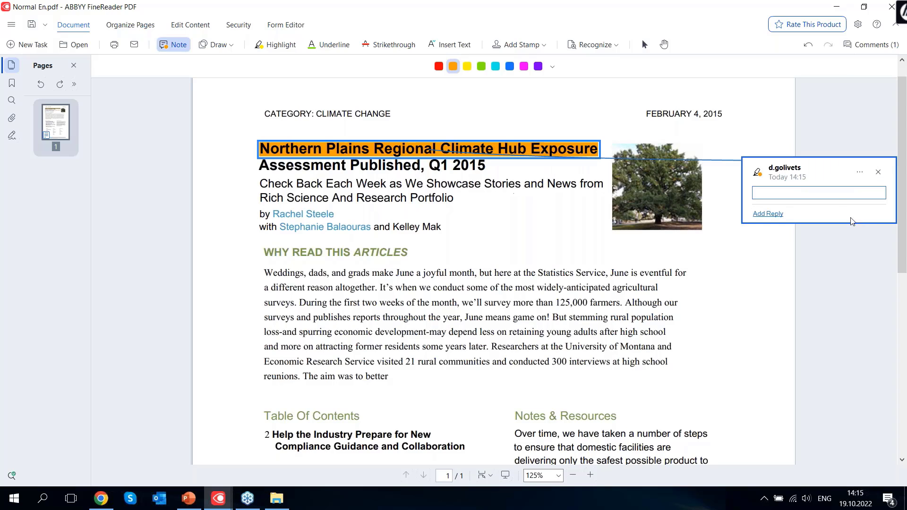
text(Bla bla bla)
click(767, 214)
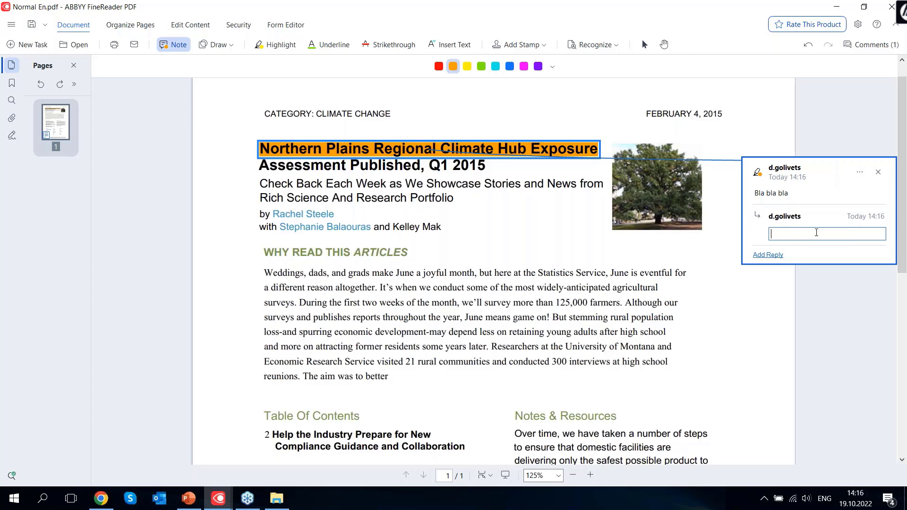
click(859, 173)
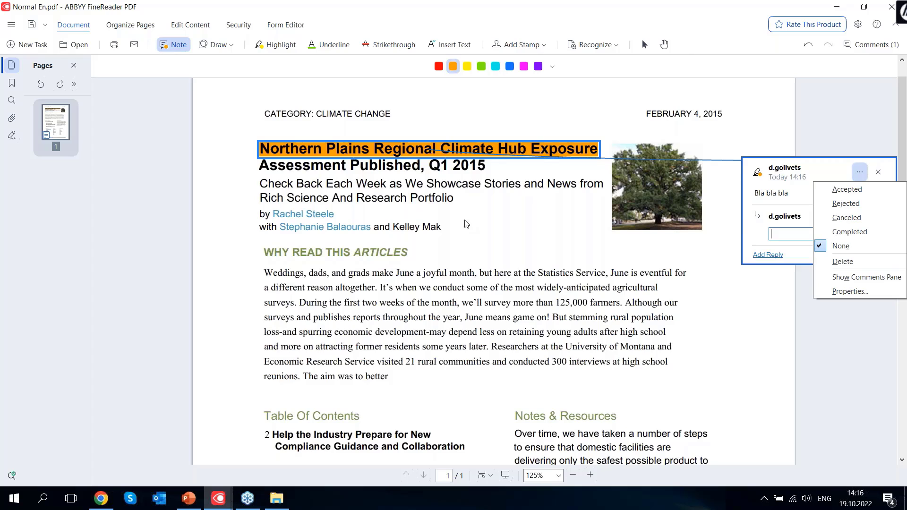
click(464, 212)
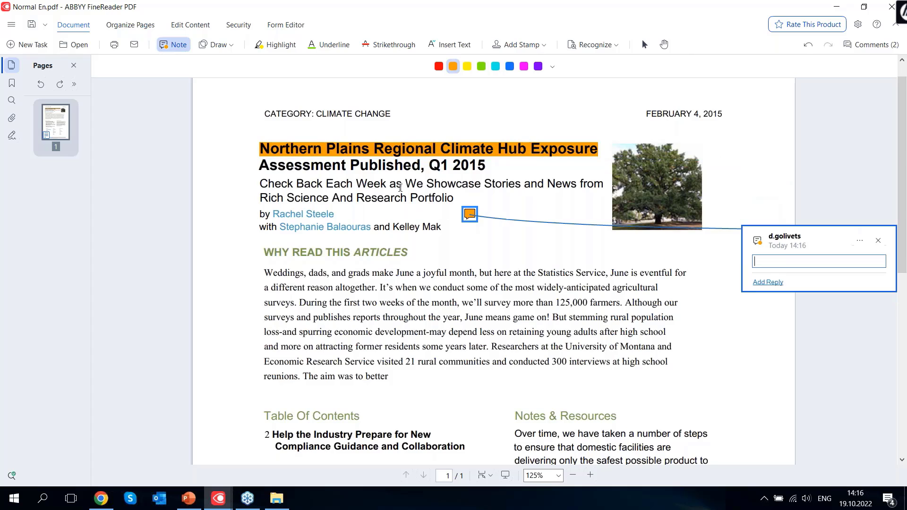
click(877, 240)
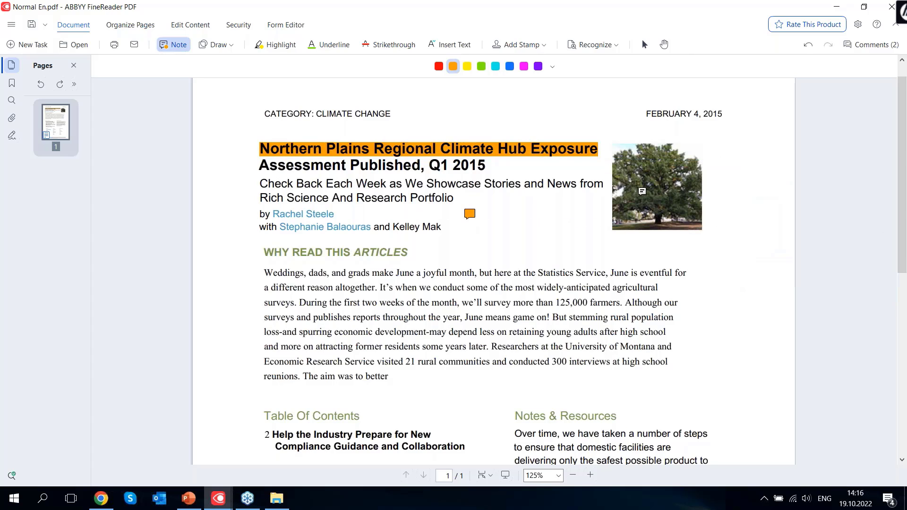
Turn on Security > Redact and search the document for 'the'
click(242, 27)
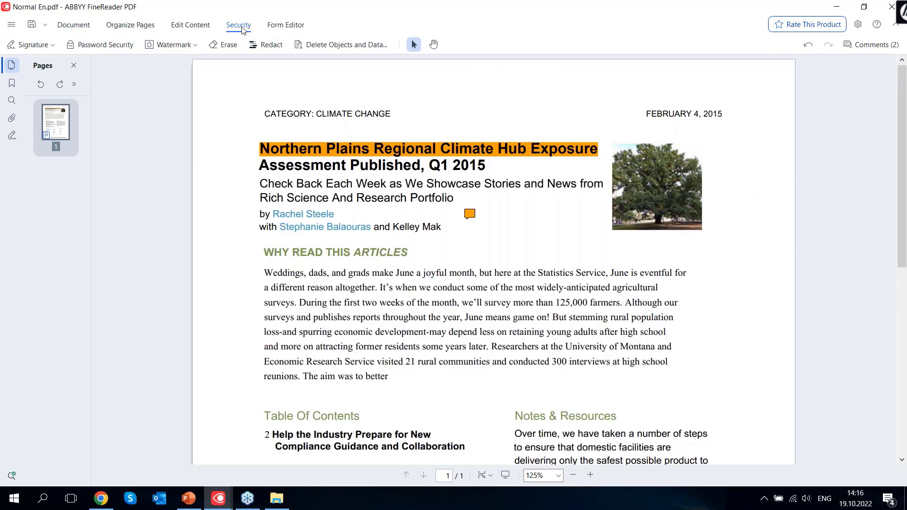
click(268, 45)
click(71, 107)
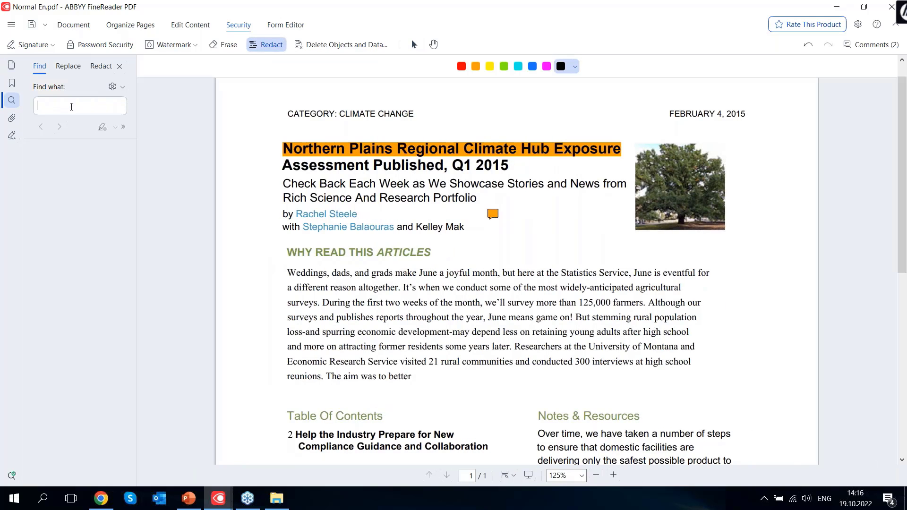
text(the)
key(Return)
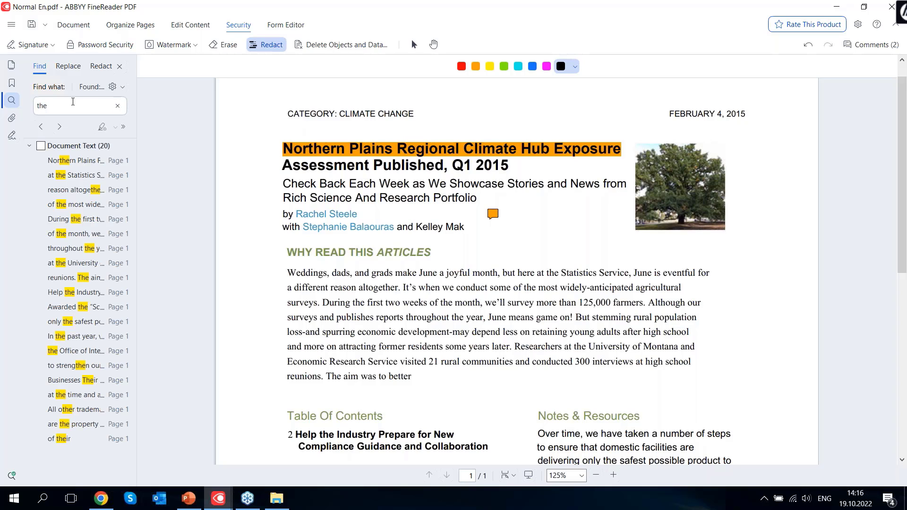
Select all 20 matches of 'the' and redact them, then review the blacked-out page
click(100, 66)
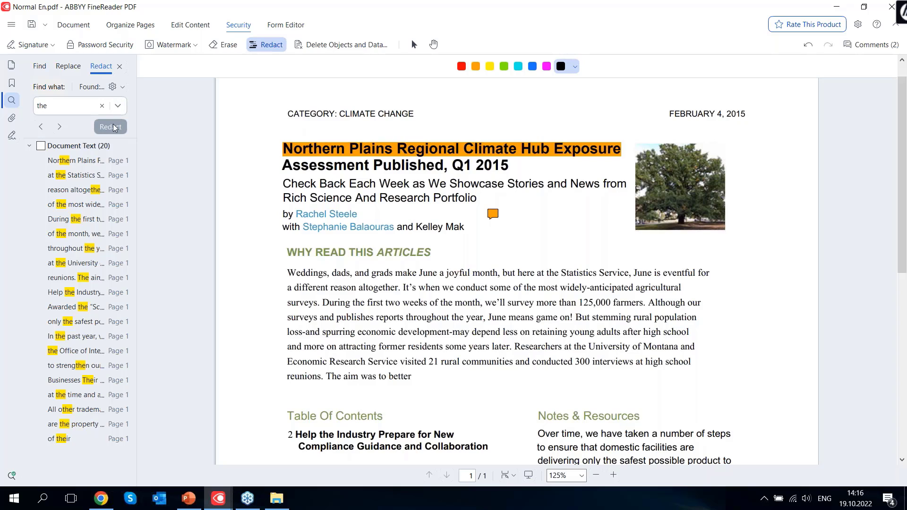
click(40, 147)
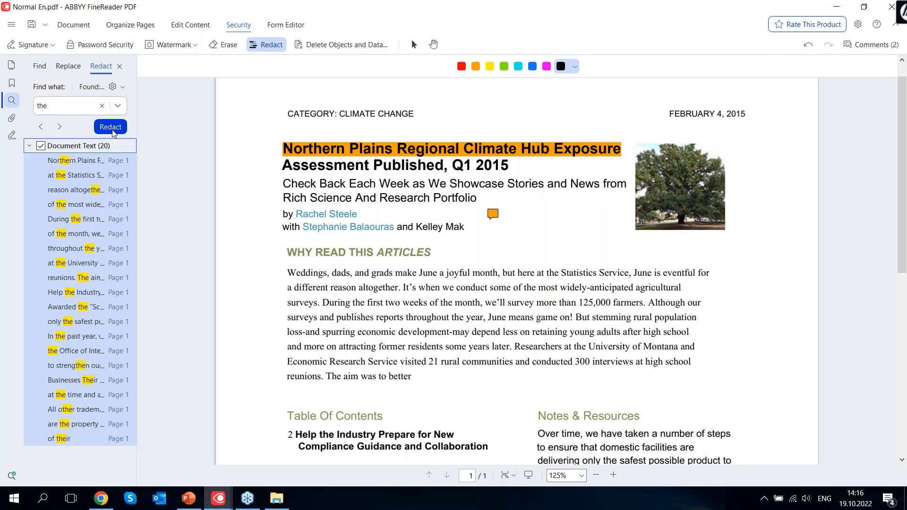
click(111, 128)
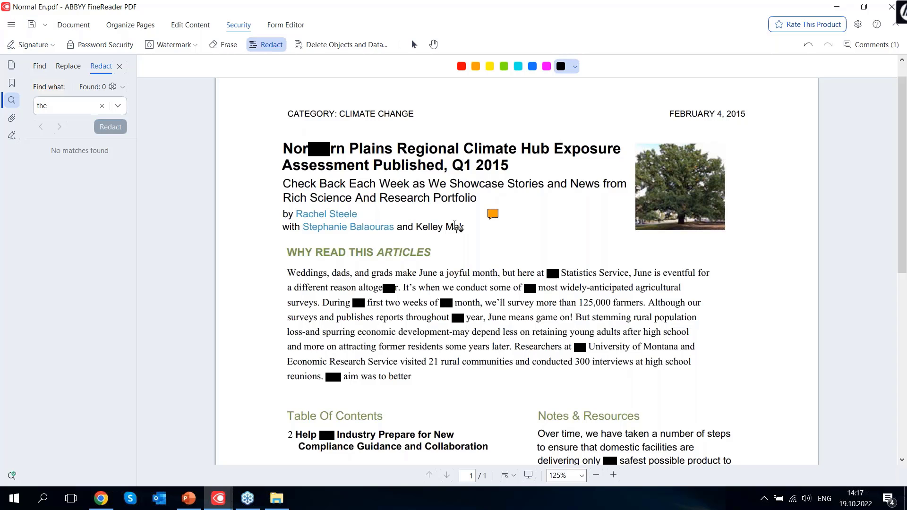
scroll(455, 227, down, 5)
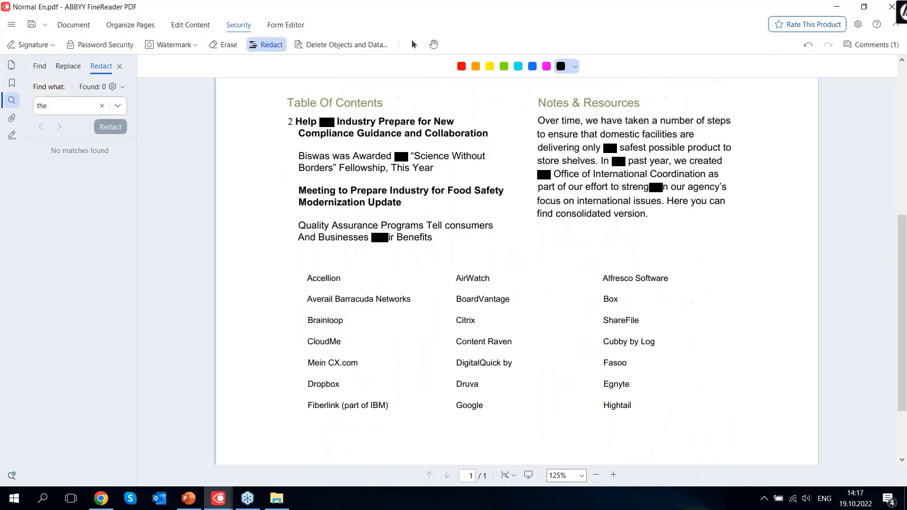
scroll(602, 274, down, 2)
scroll(602, 274, up, 4)
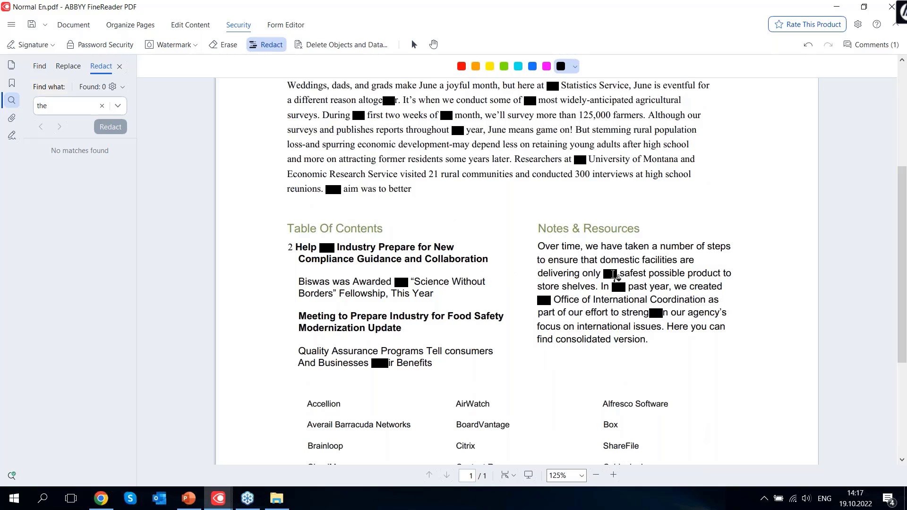
scroll(528, 226, up, 2)
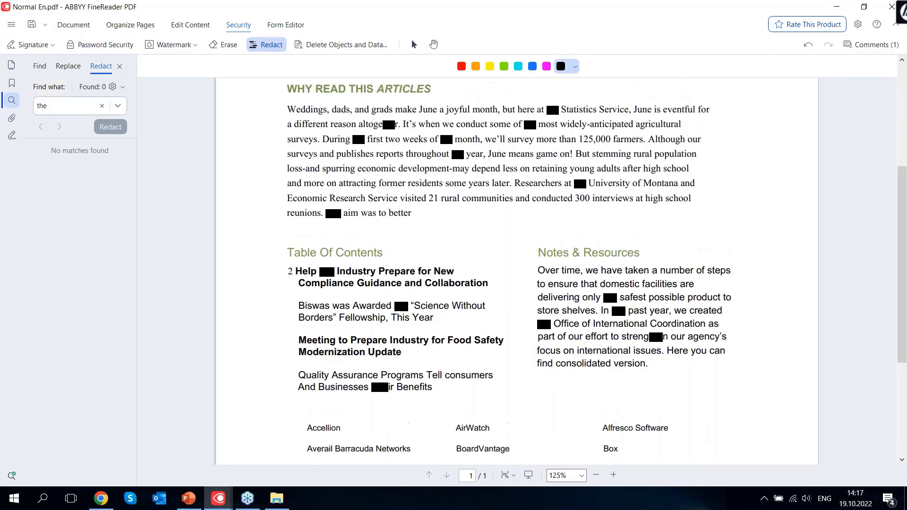
scroll(528, 226, up, 2)
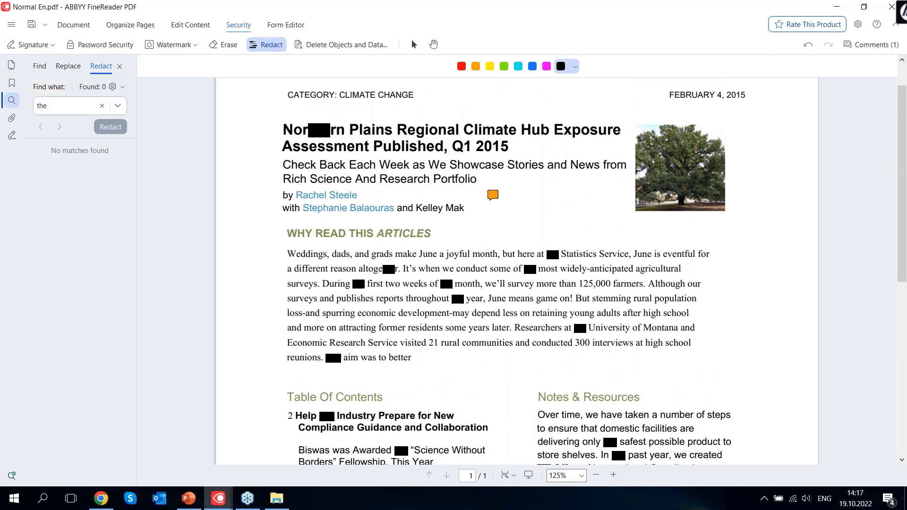
scroll(528, 270, up, 1)
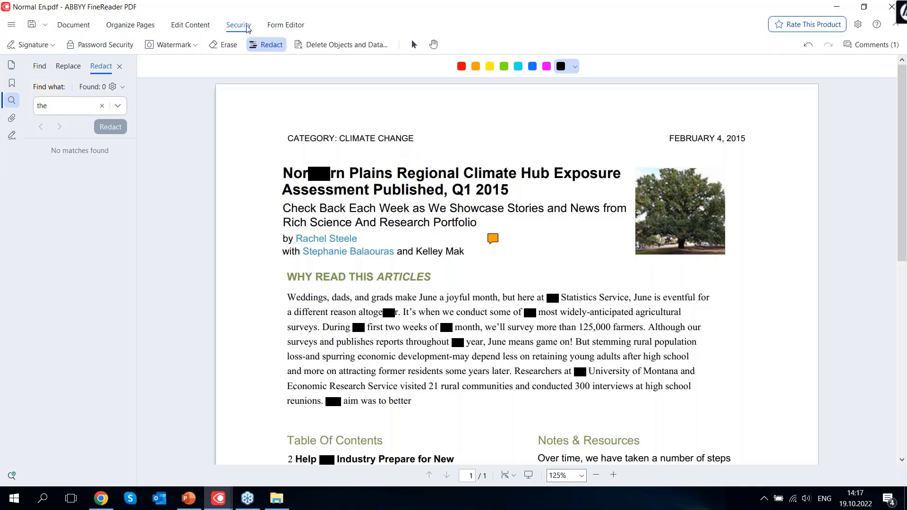
click(125, 48)
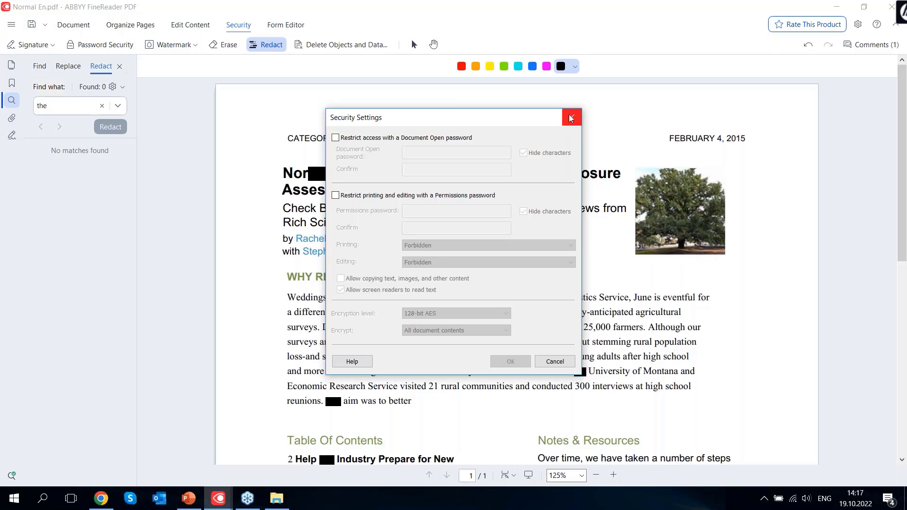
click(571, 118)
click(45, 45)
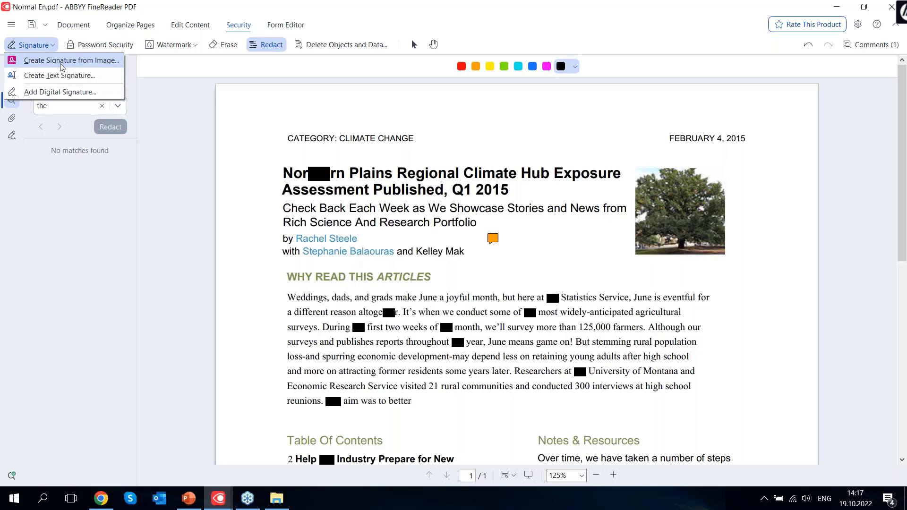
click(451, 2)
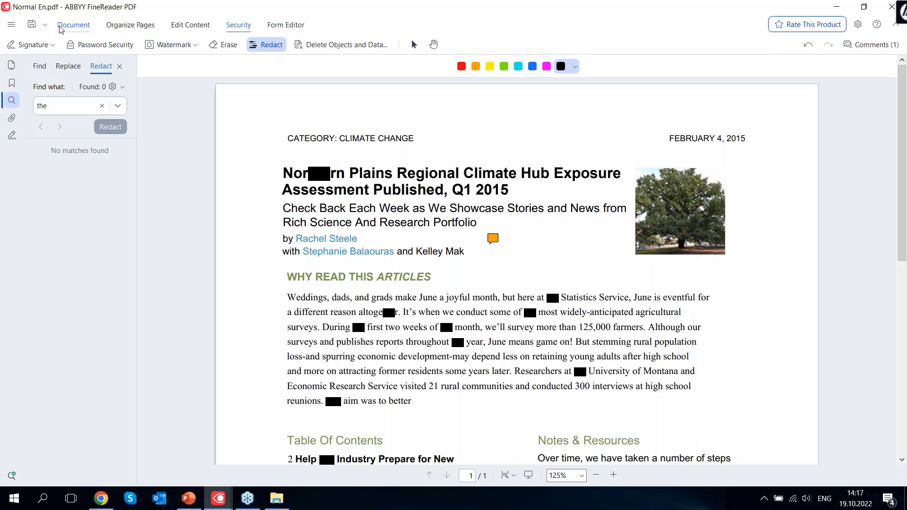
Try opening 04.Image preprocessing from the Improving scanned PDF visually folder, showing all file types
click(11, 25)
mouse_move(49, 43)
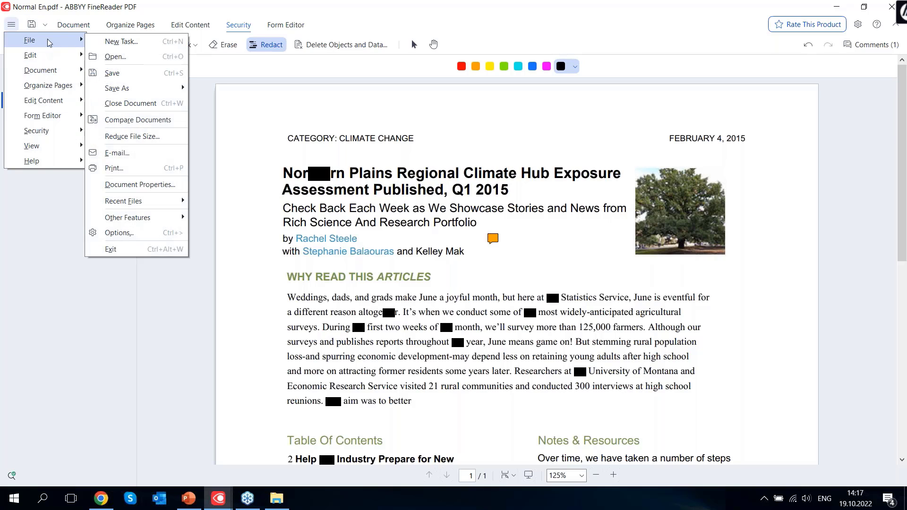
click(118, 56)
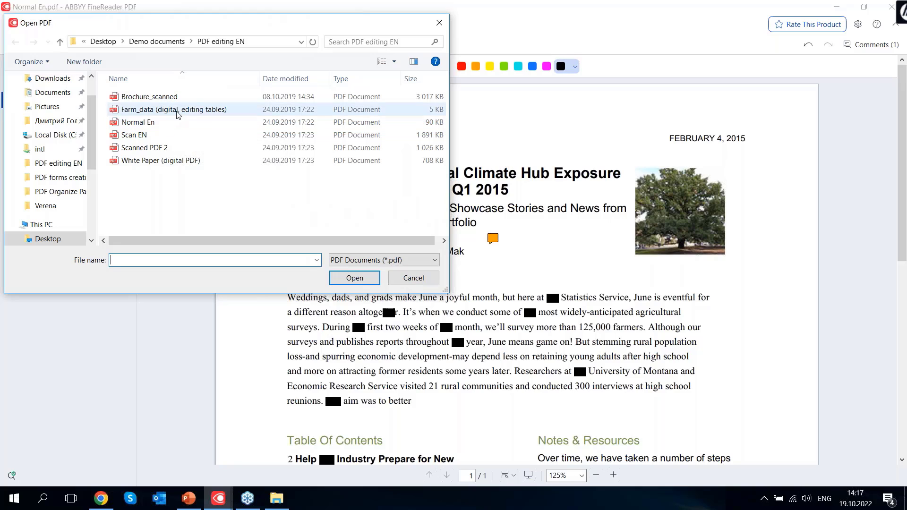
click(160, 43)
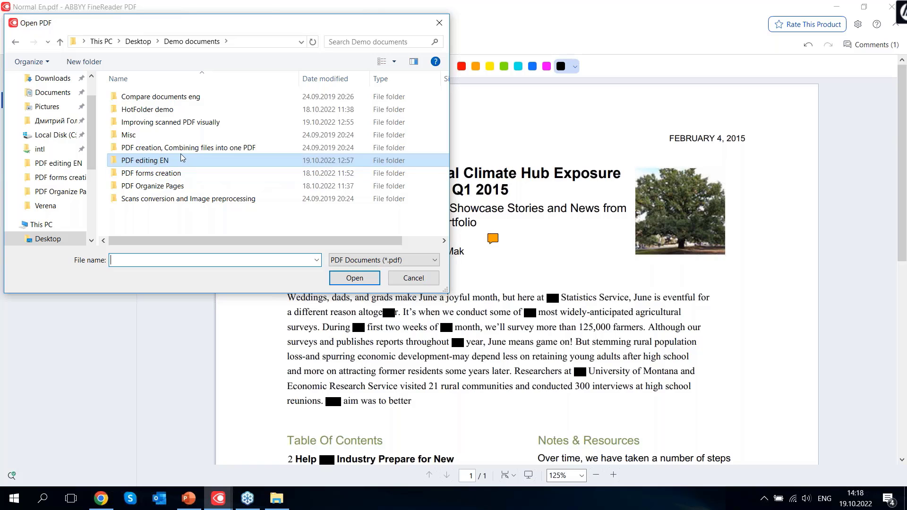
double_click(175, 125)
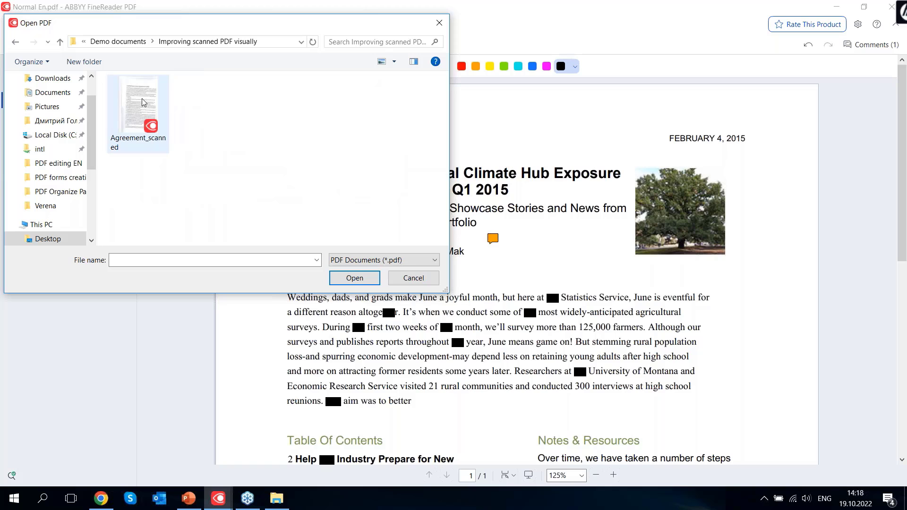
click(390, 260)
click(349, 278)
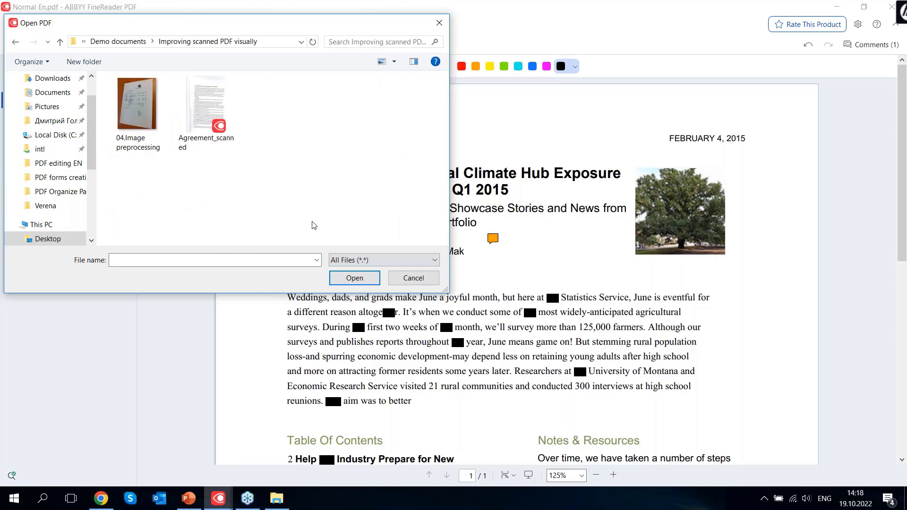
click(139, 111)
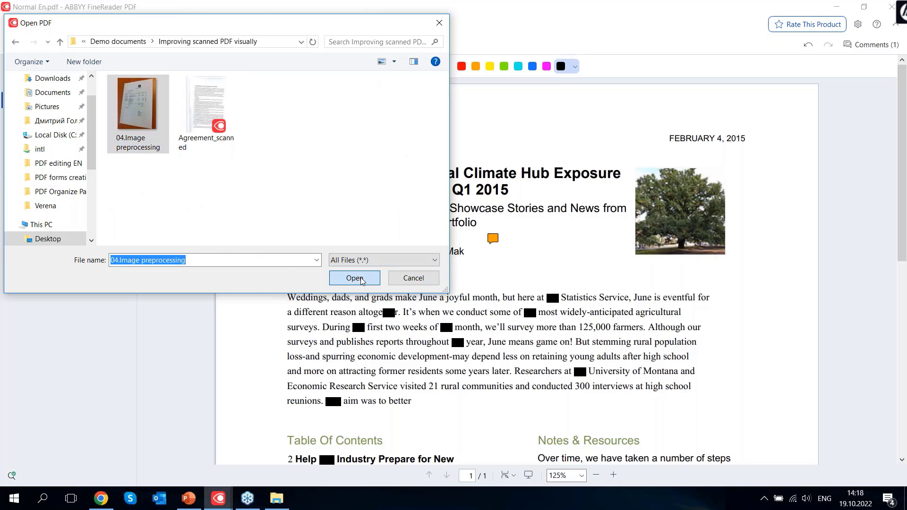
click(354, 278)
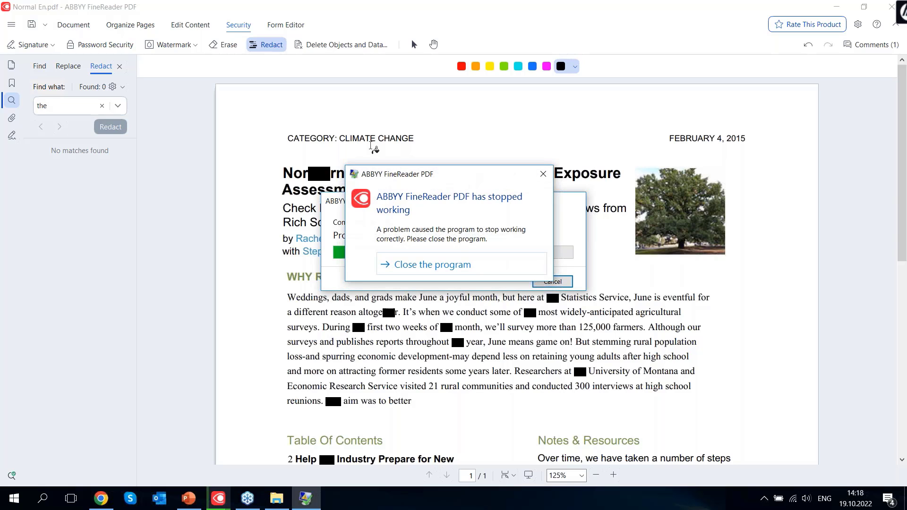
Dismiss the crash message, cancel the stalled conversion, and open Agreement_scanned.pdf
click(463, 264)
click(554, 283)
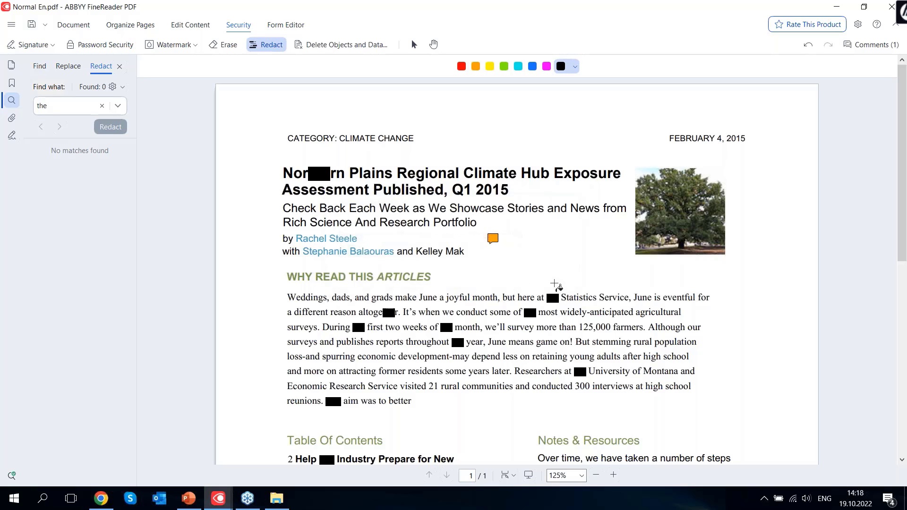
click(12, 25)
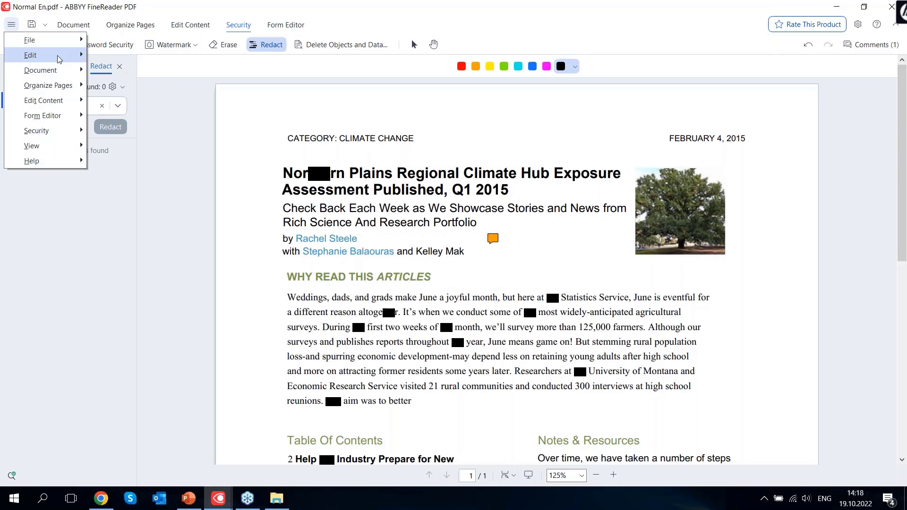
mouse_move(47, 40)
click(111, 56)
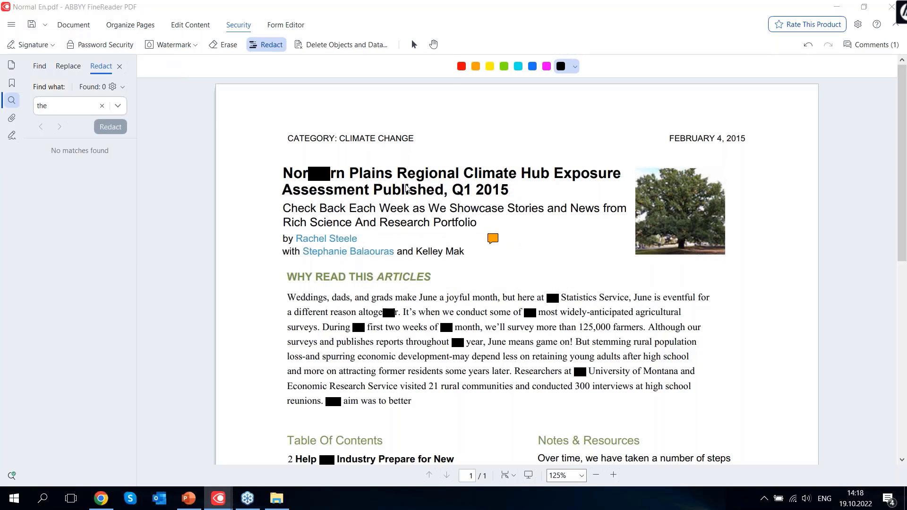
click(209, 103)
double_click(209, 103)
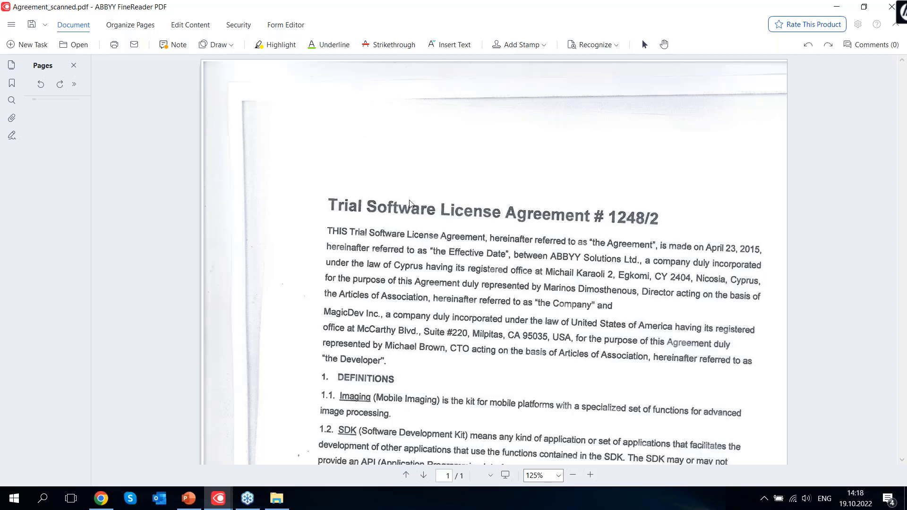
Inspect the scanned agreement page and preview the Recognize dropdown options
click(384, 212)
click(426, 230)
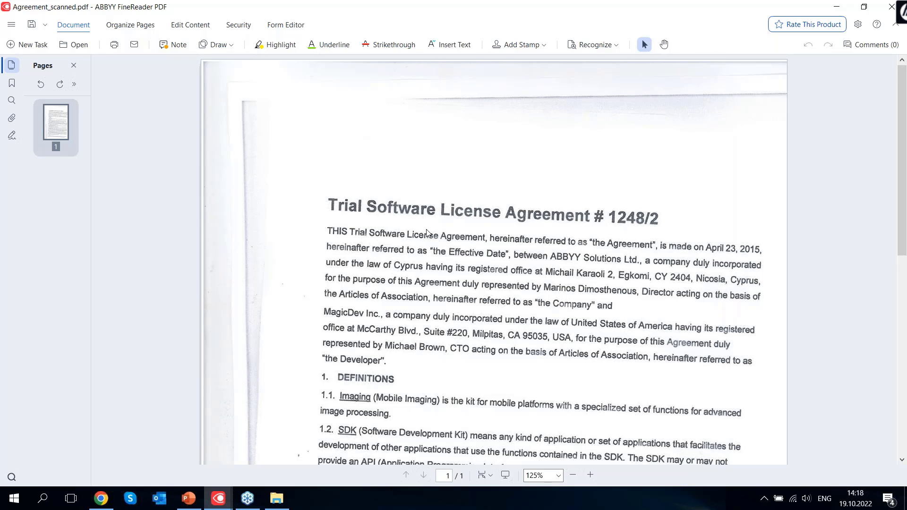
scroll(426, 232, down, 4)
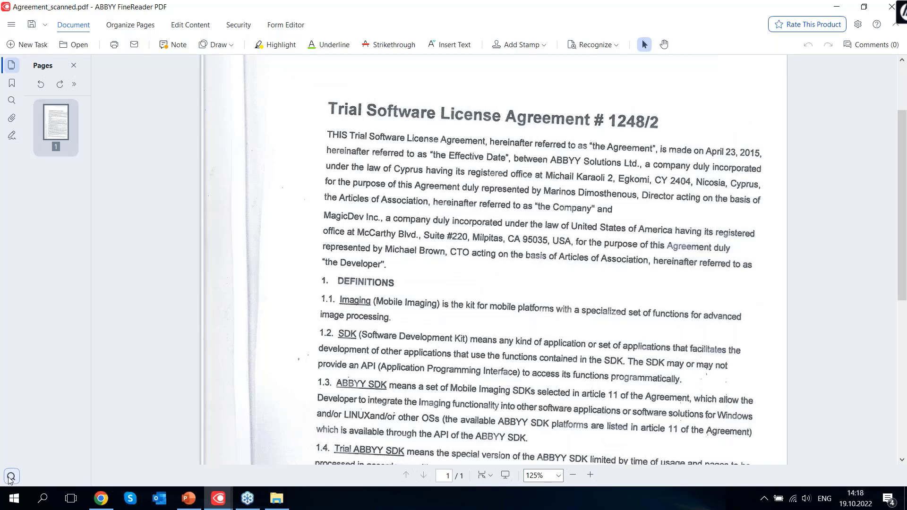
mouse_move(10, 479)
scroll(496, 202, up, 3)
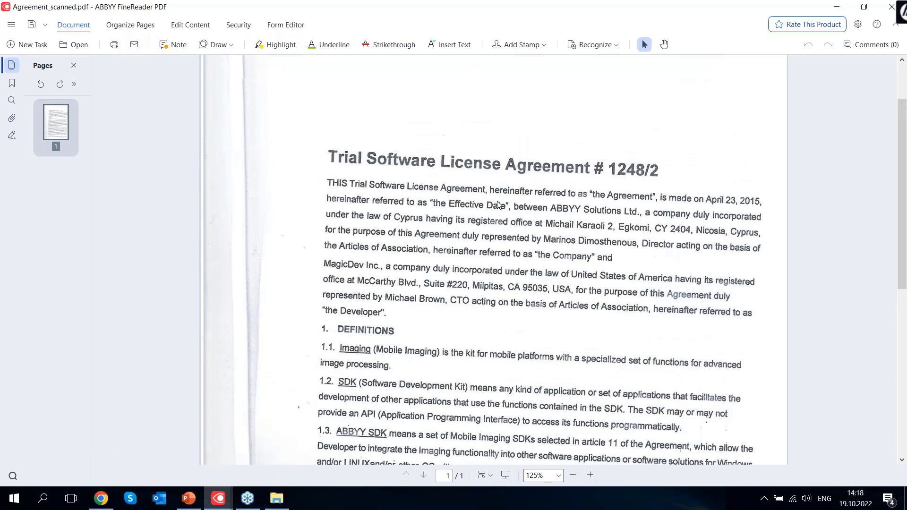
click(617, 46)
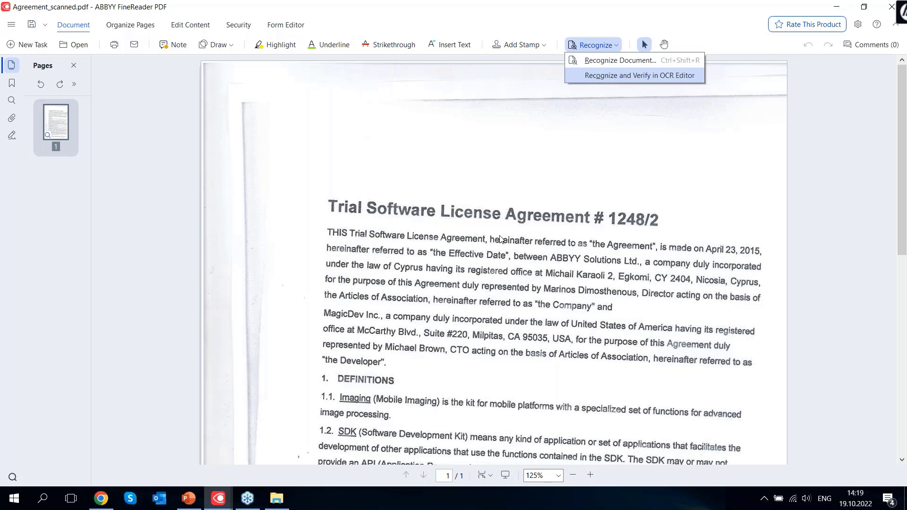
click(617, 76)
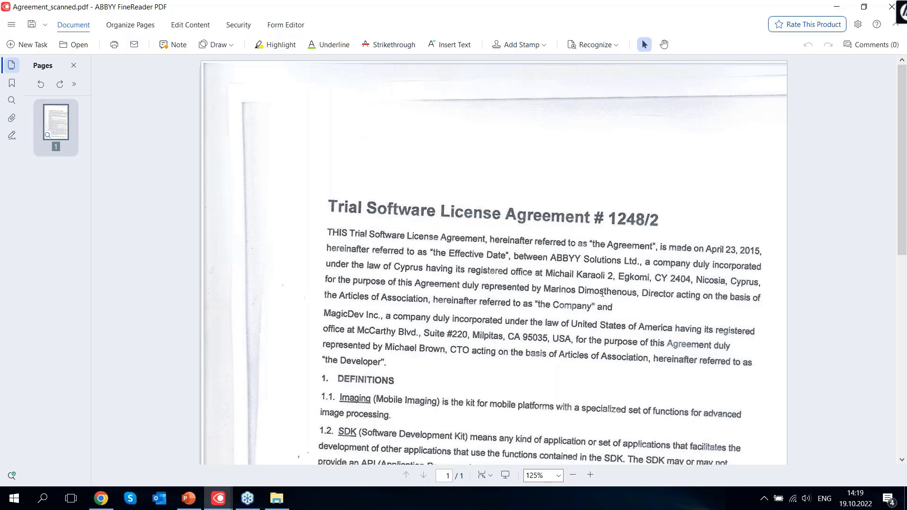
Choose Recognize and Verify in OCR Editor from the Recognize dropdown
scroll(603, 292, down, 9)
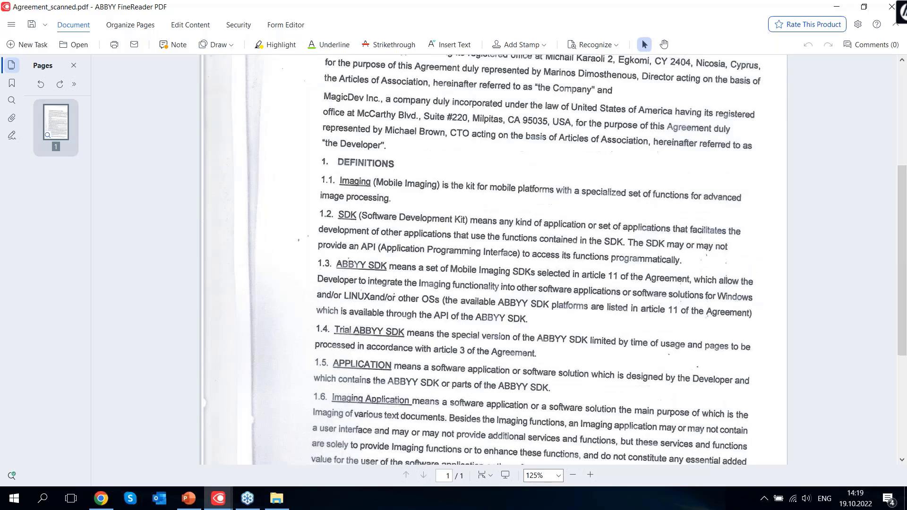
scroll(494, 259, up, 9)
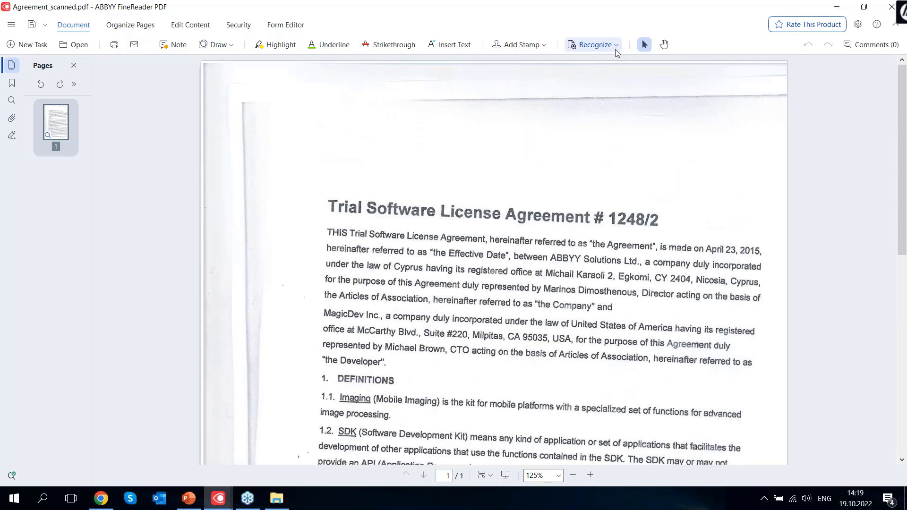
click(615, 45)
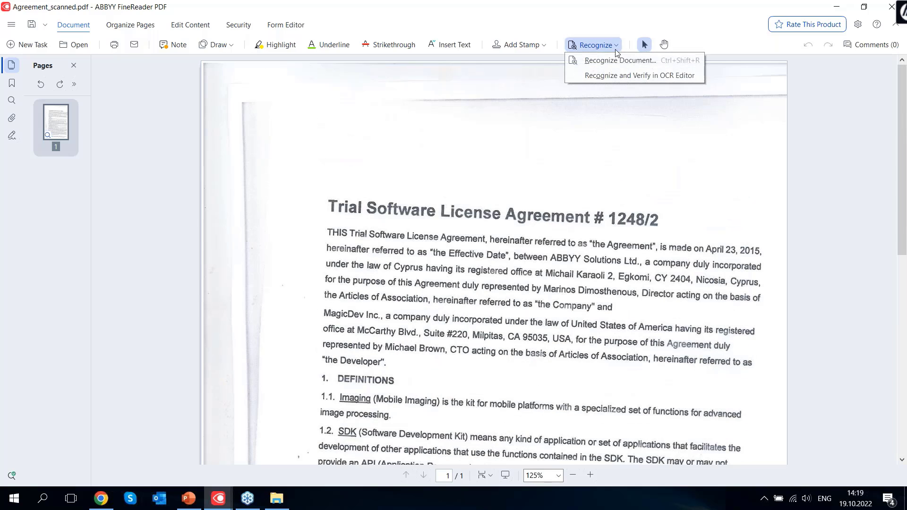
click(615, 76)
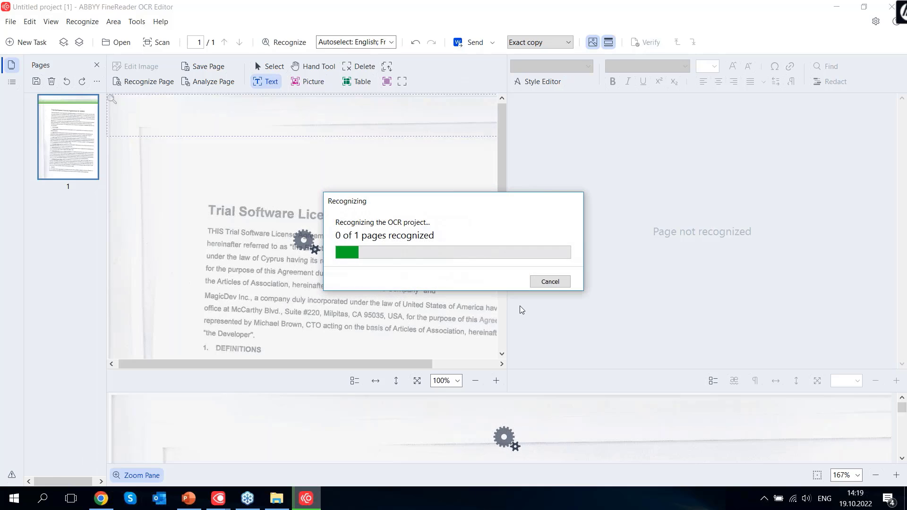
Cancel the running recognition and keep Exact copy as the output layout
click(548, 282)
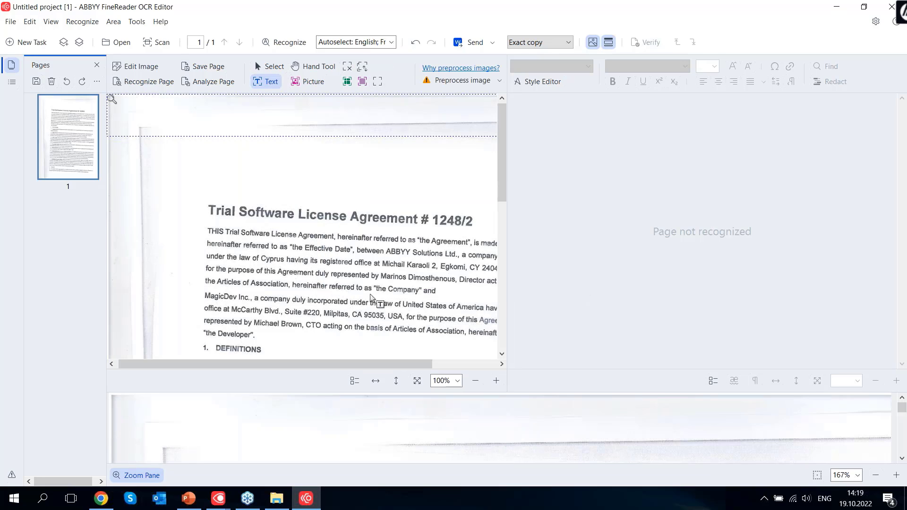
click(493, 43)
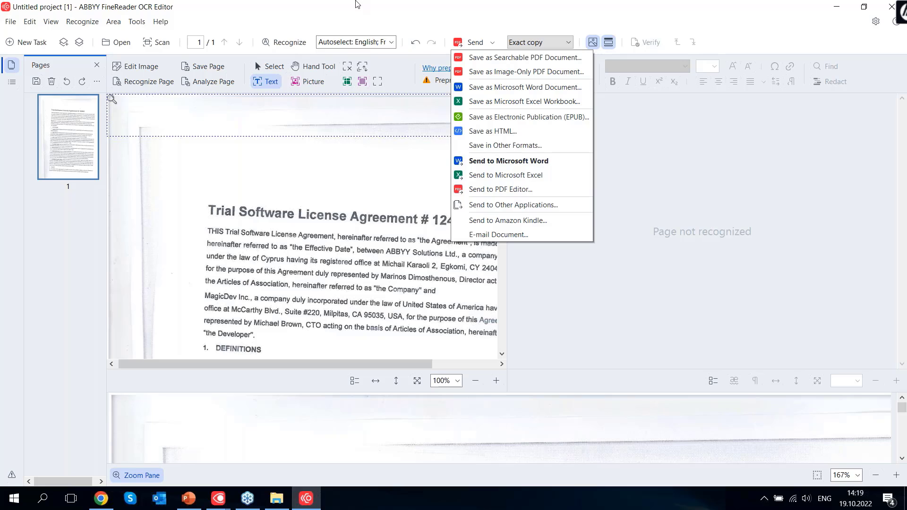
click(357, 3)
click(551, 46)
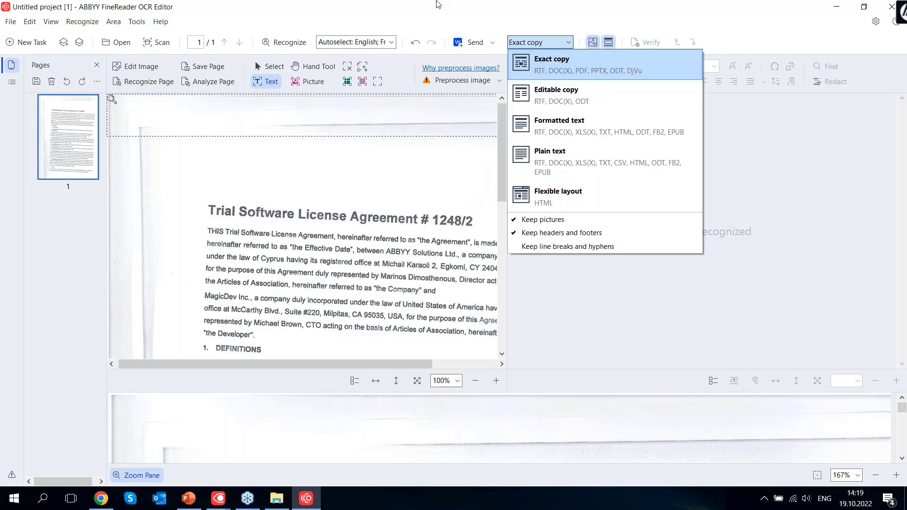
click(437, 5)
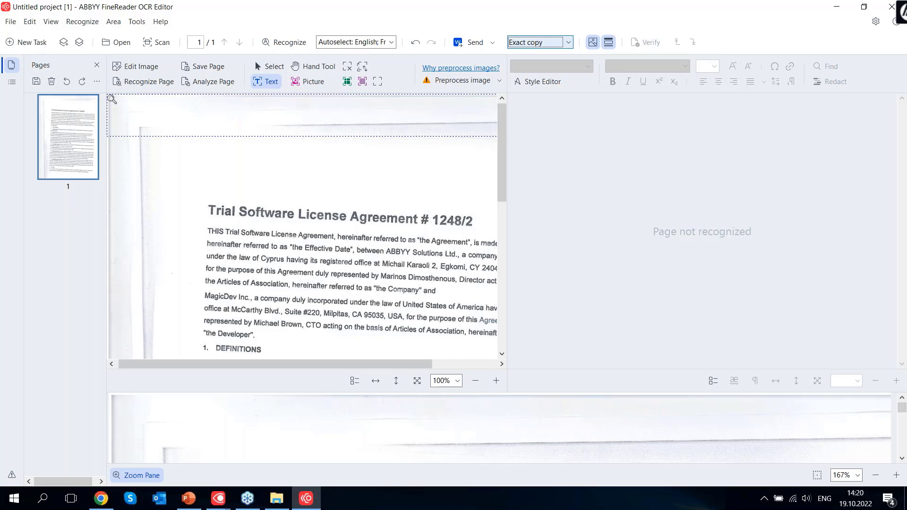
Deskew the page in Edit Image and expand the Crop settings
click(150, 70)
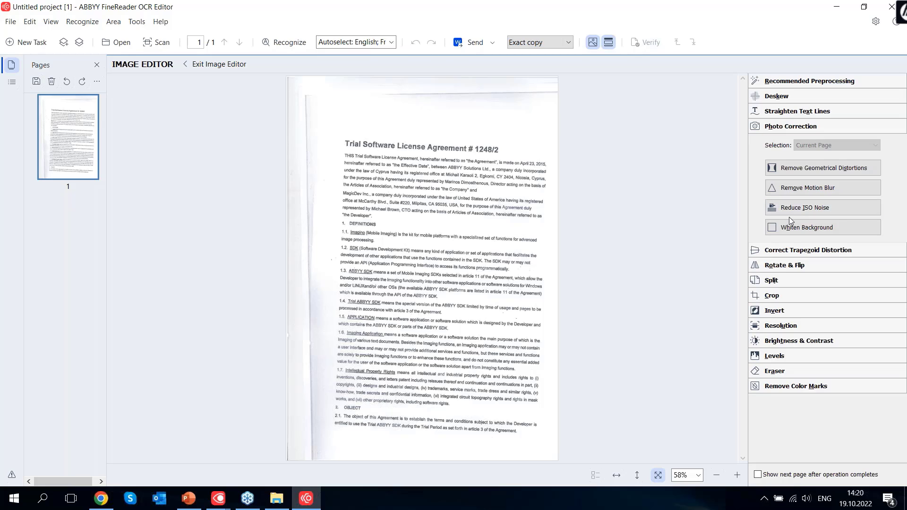
click(788, 98)
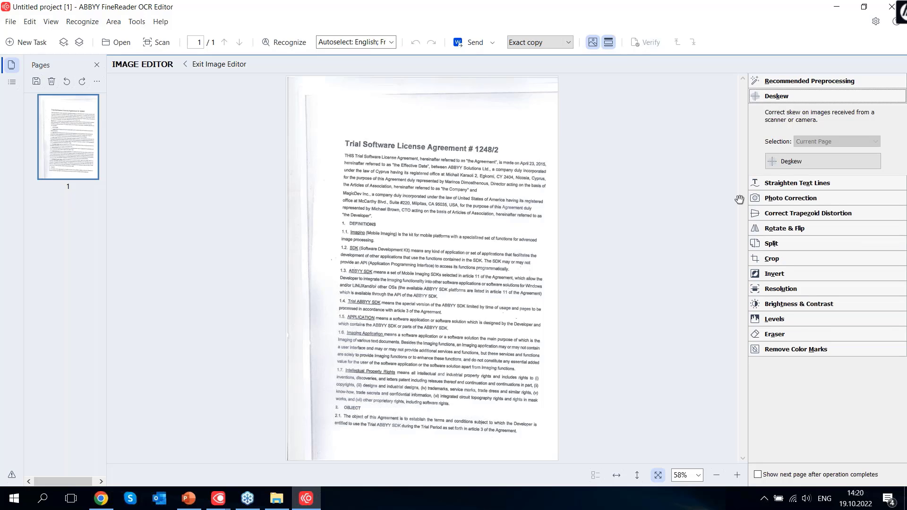
click(807, 166)
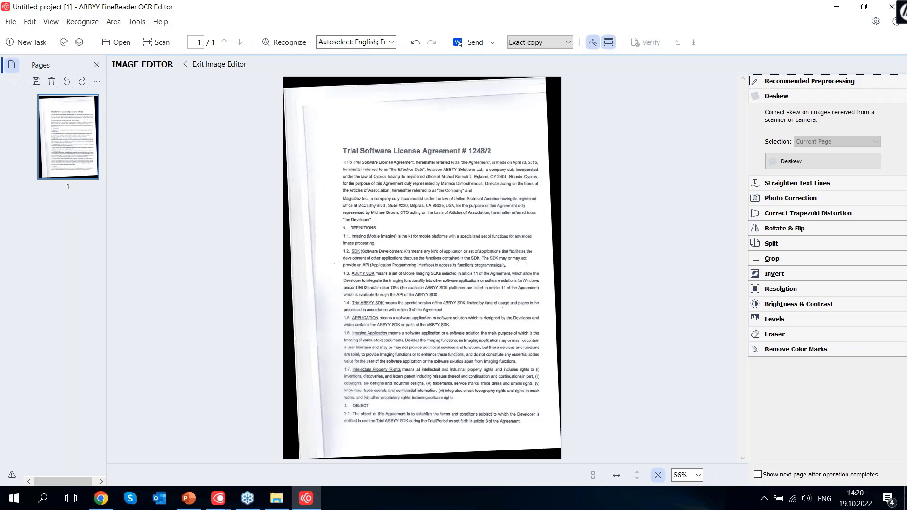
click(810, 259)
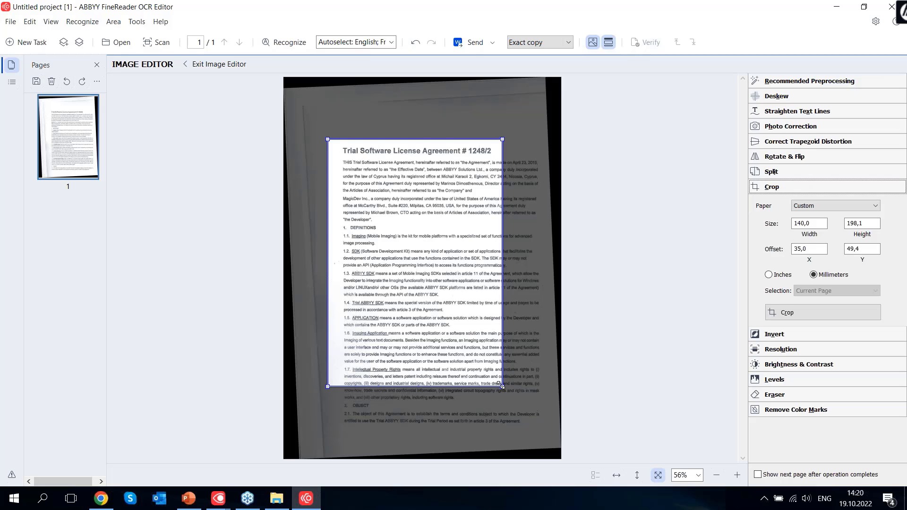
Crop the agreement page image to the adjusted frame around its content
drag(500, 385, 550, 440)
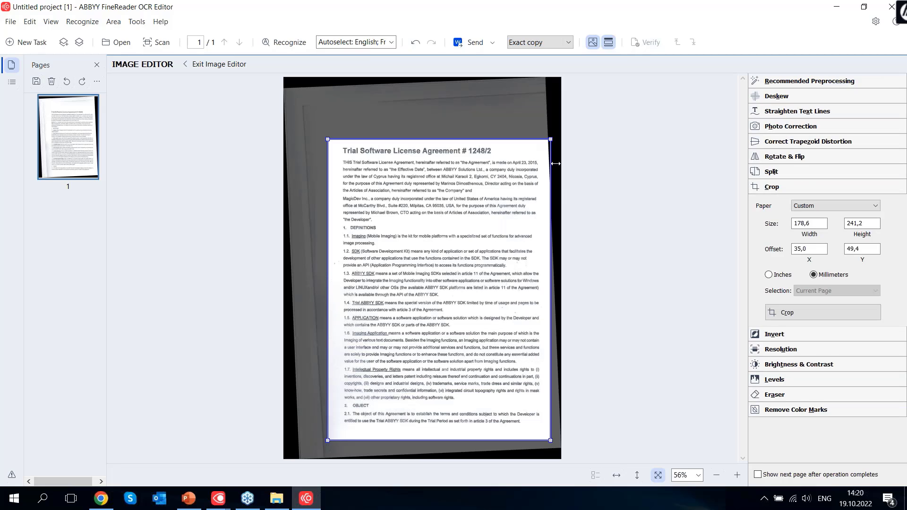
drag(553, 188, 546, 189)
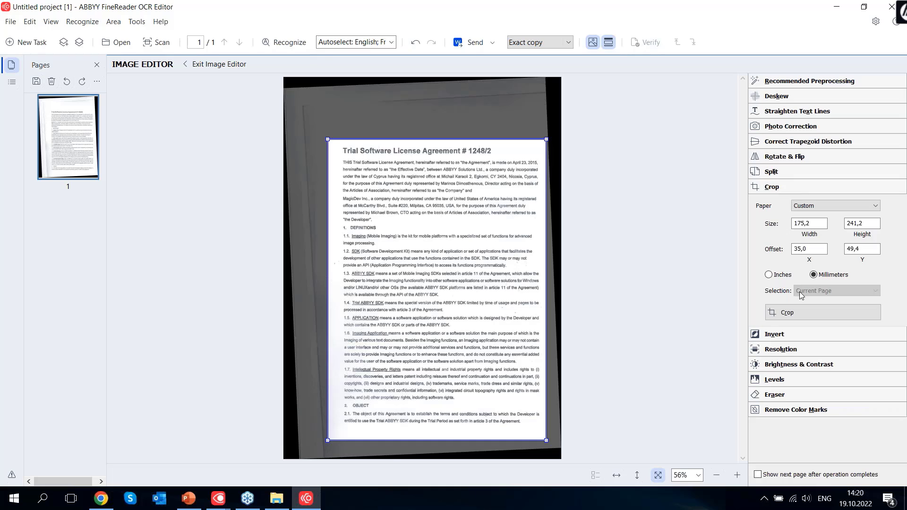
click(797, 314)
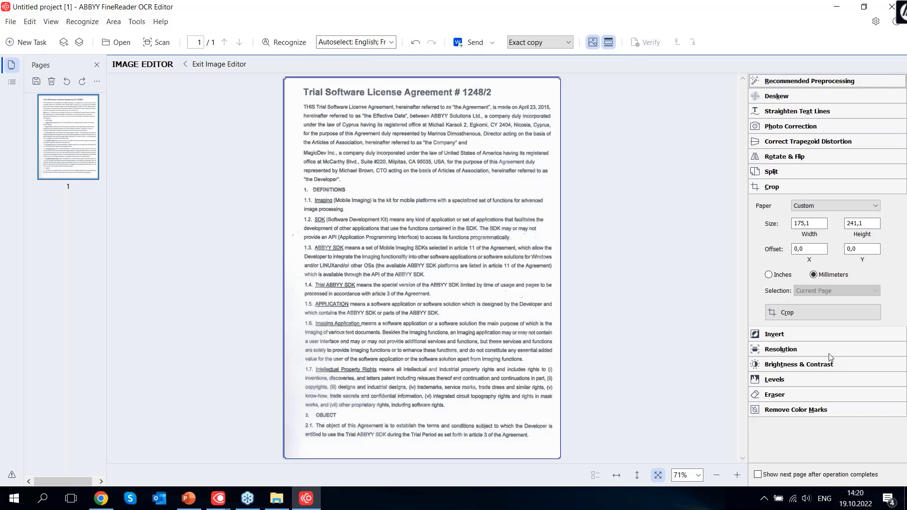
Apply Reduce ISO Noise and Whiten Background to the agreement page image
click(797, 128)
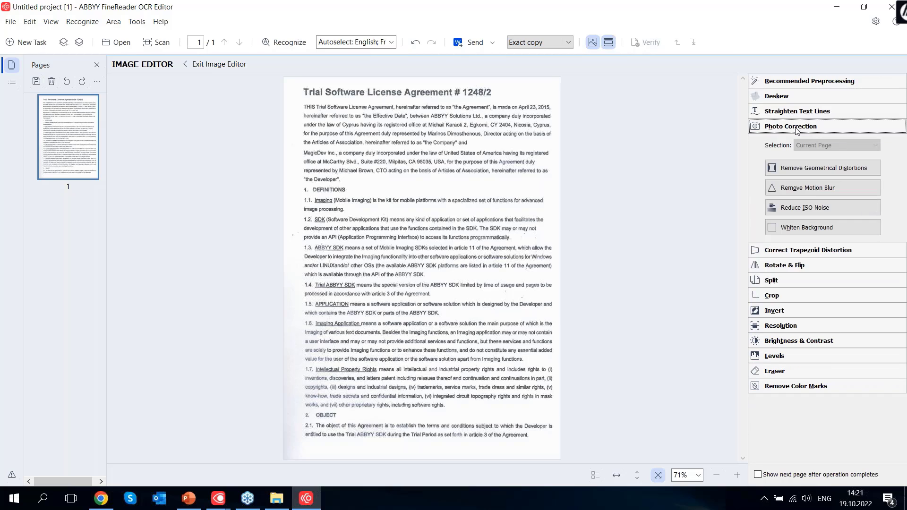
click(818, 212)
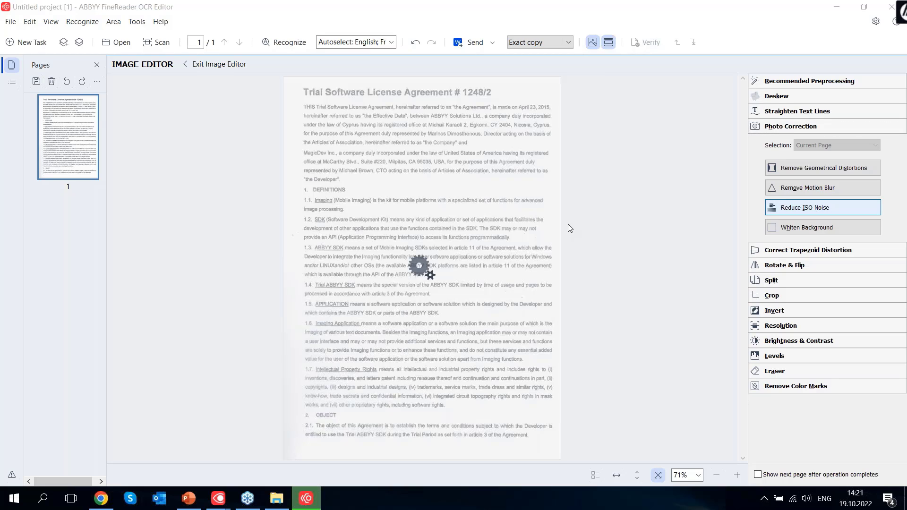
click(809, 231)
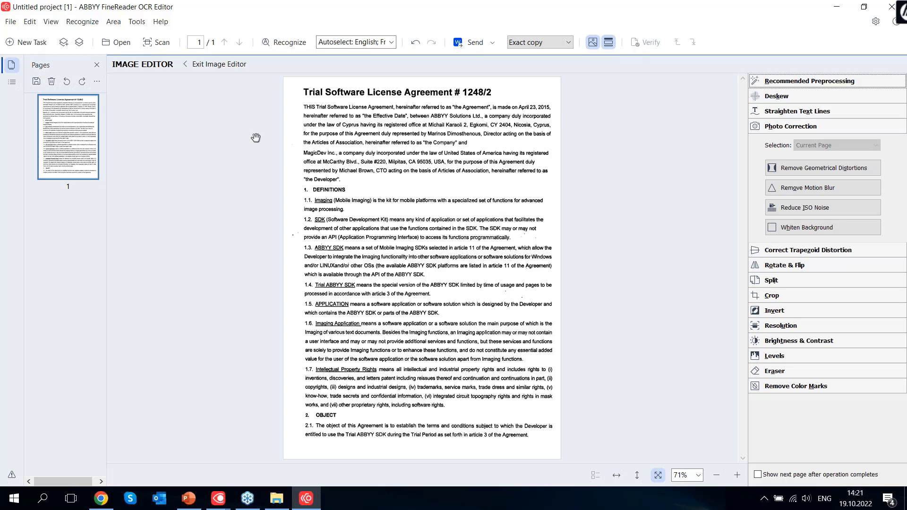
click(144, 23)
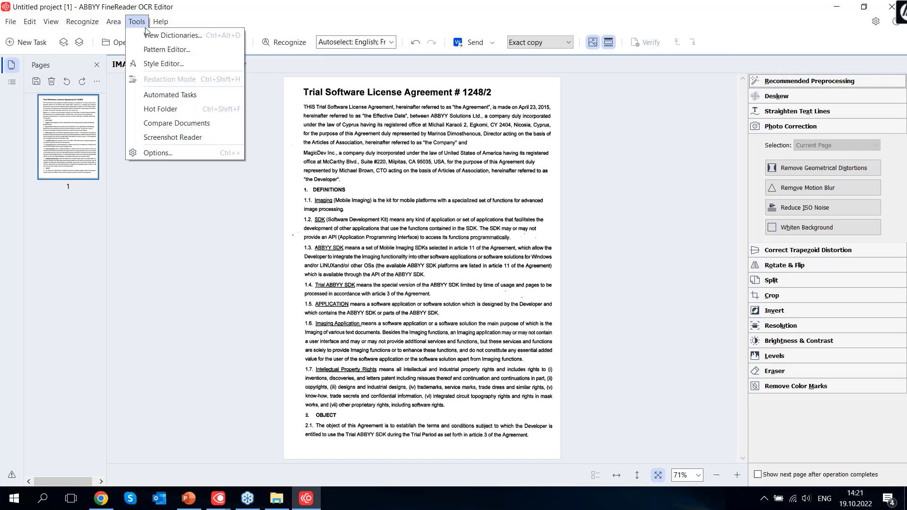
click(165, 154)
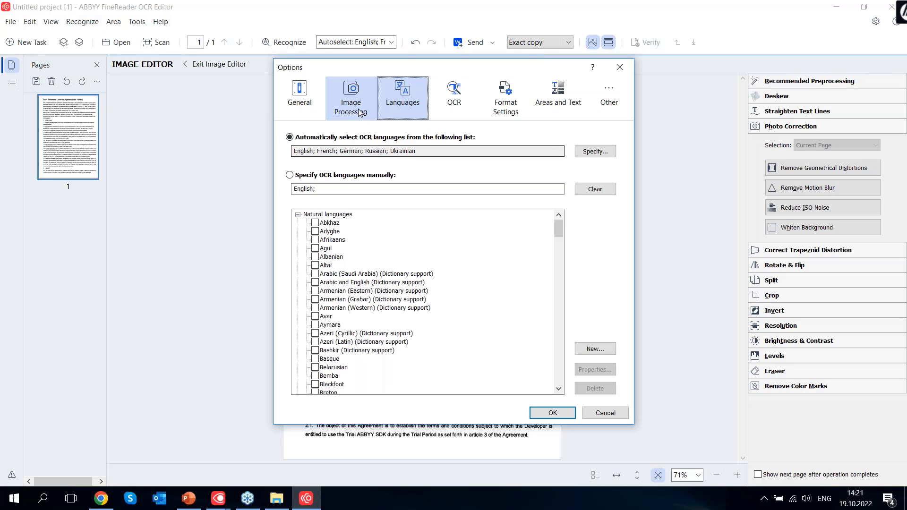
click(359, 110)
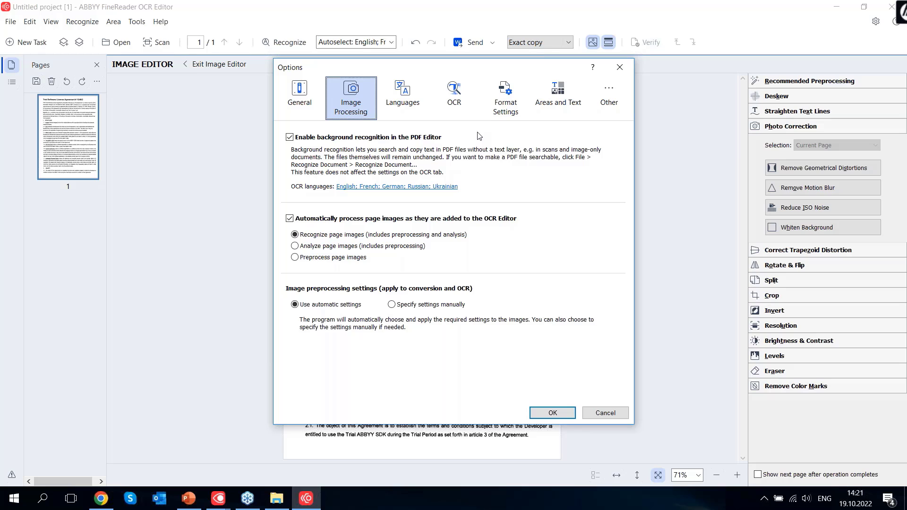
click(619, 69)
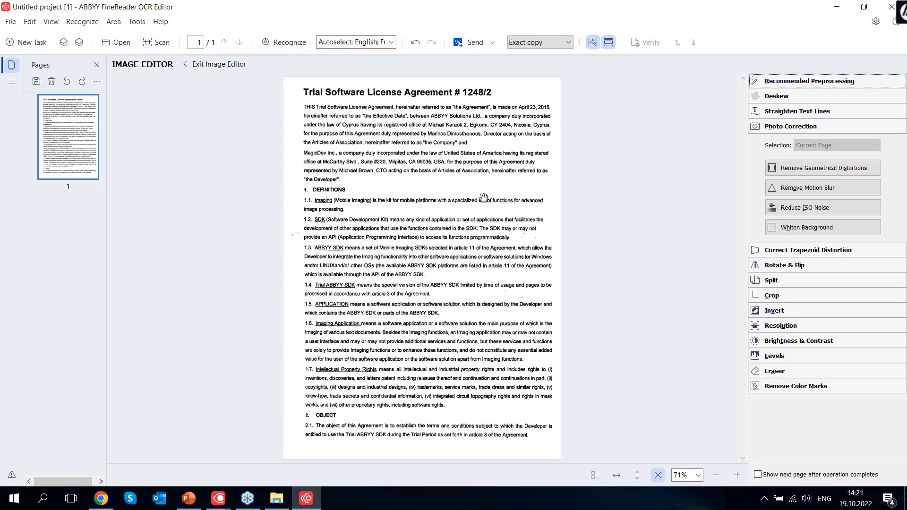
Leave the Image Editor and run recognition on the agreement page
click(209, 65)
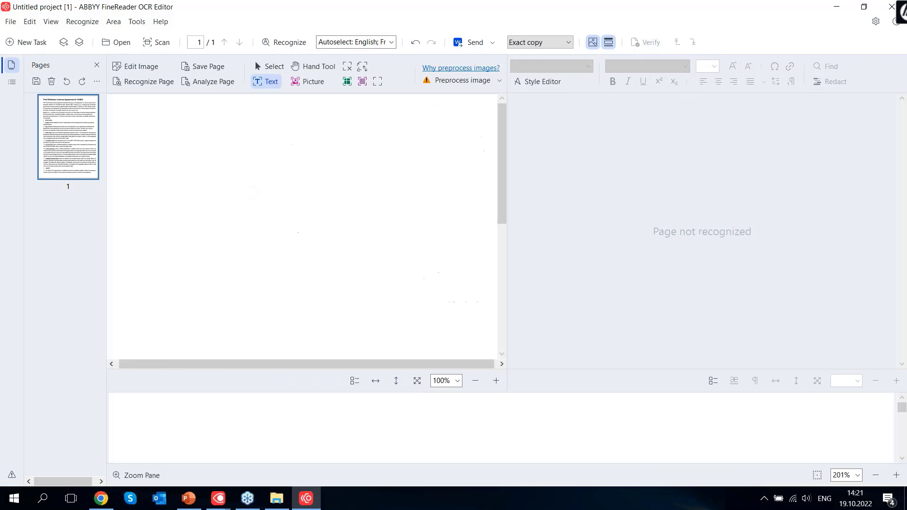
drag(502, 135, 480, 137)
scroll(481, 137, down, 5)
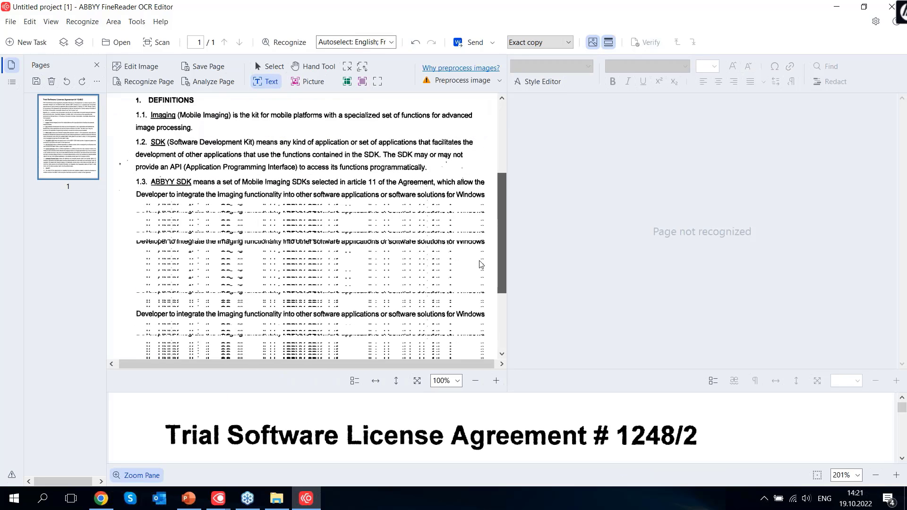
scroll(425, 146, up, 6)
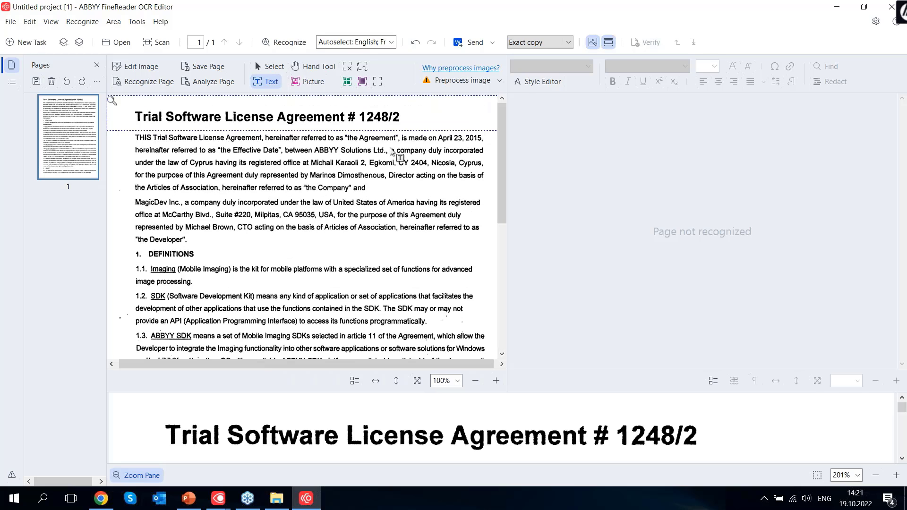
click(290, 45)
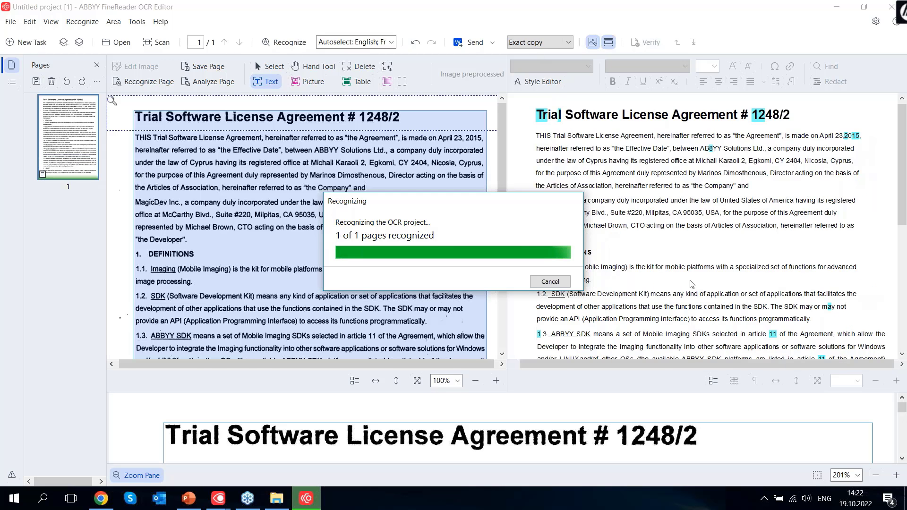
Review the recognized agreement text and send it to Microsoft Word
scroll(729, 260, down, 6)
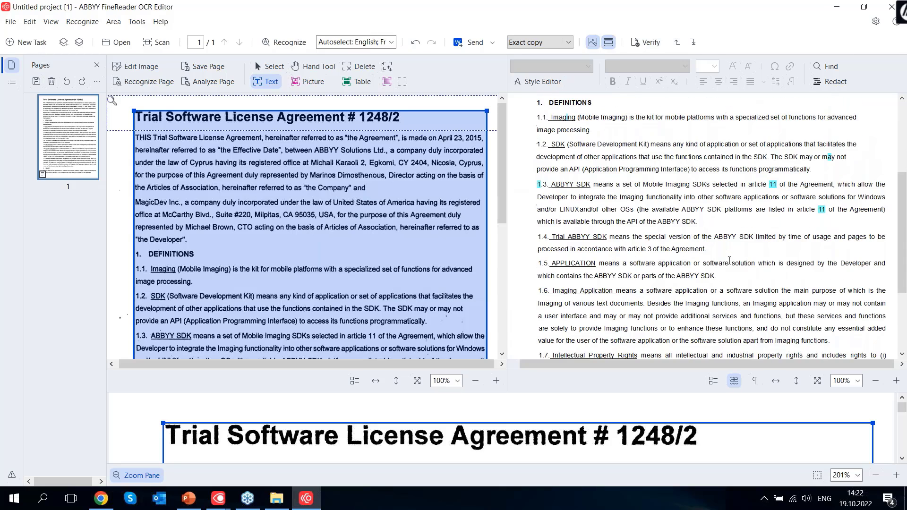
scroll(729, 260, up, 6)
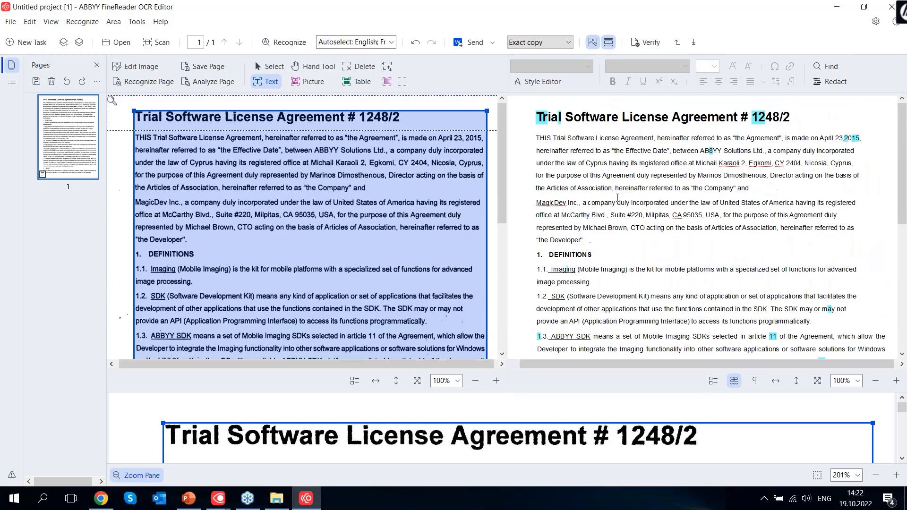
drag(501, 169, 477, 136)
scroll(758, 236, down, 3)
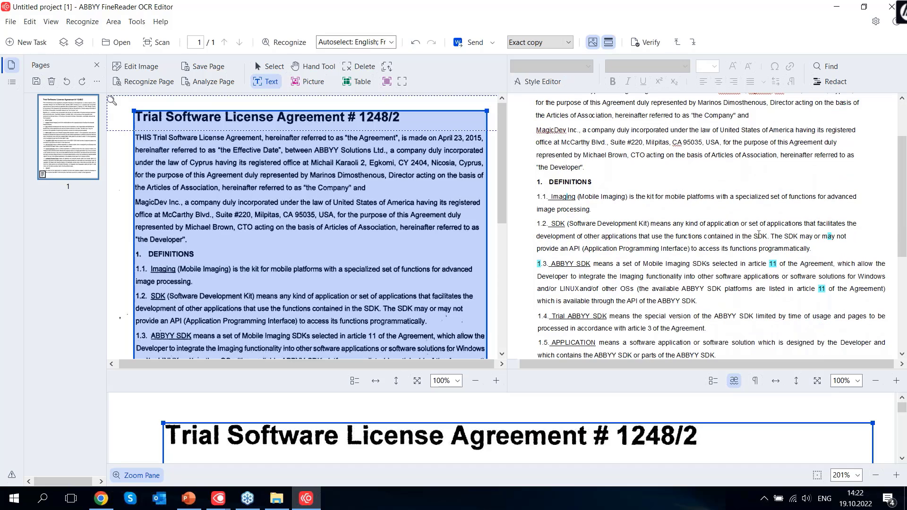
scroll(758, 236, down, 8)
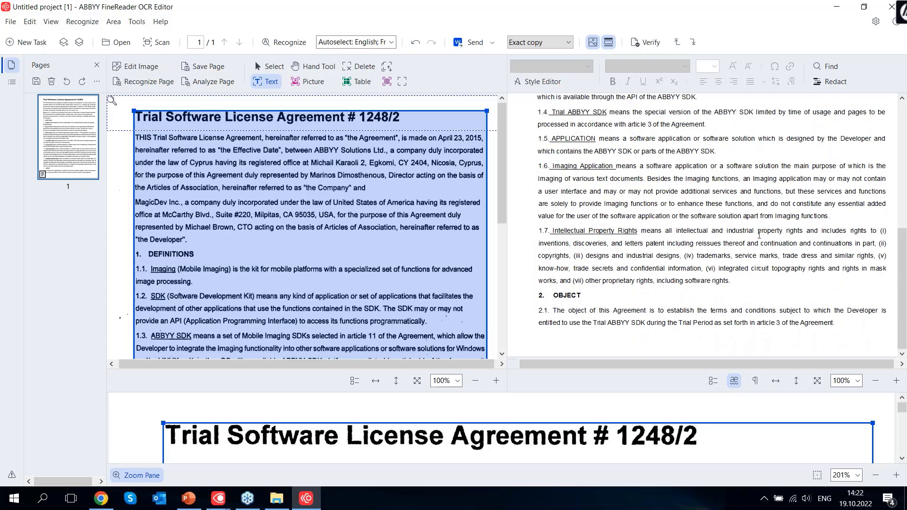
scroll(758, 235, up, 11)
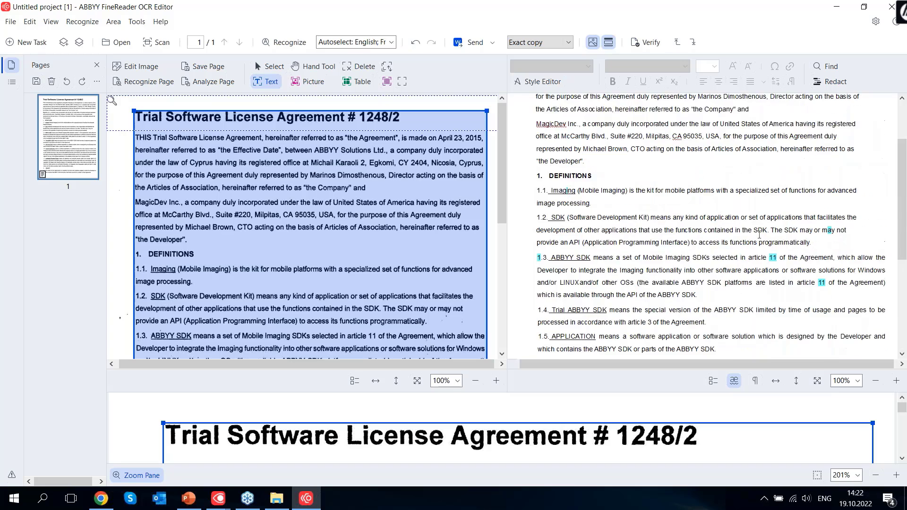
click(471, 44)
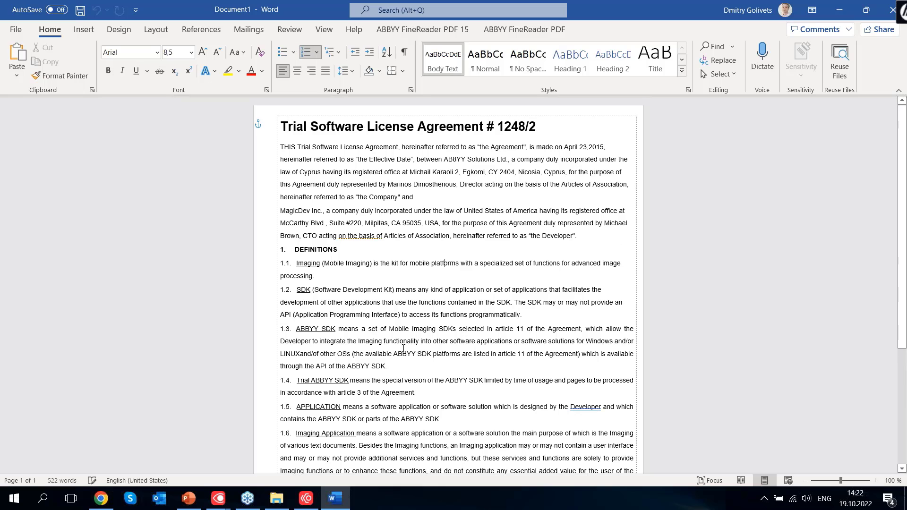
Inspect a paragraph's formatting in the Word document, then switch back to FineReader OCR Editor
click(523, 173)
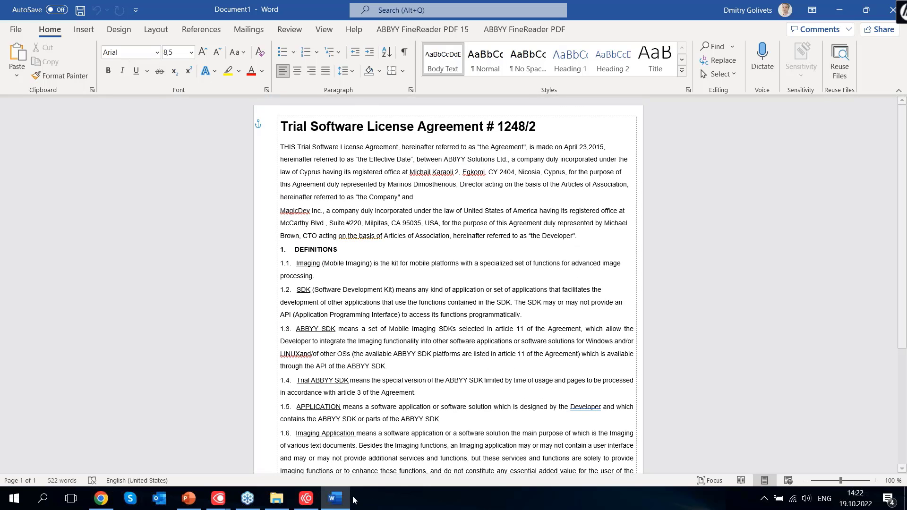
mouse_move(311, 497)
click(281, 453)
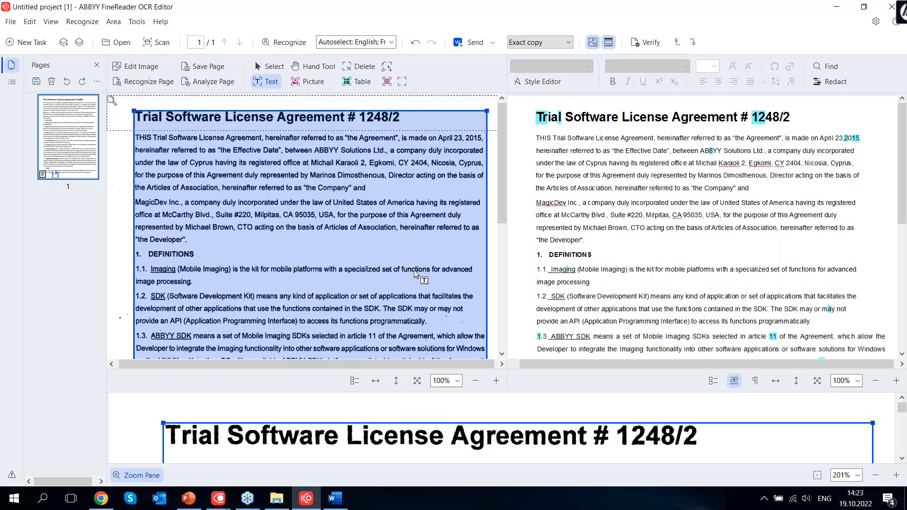
In File Explorer, navigate to Demo documents > Improving scanned PDF visually
click(271, 505)
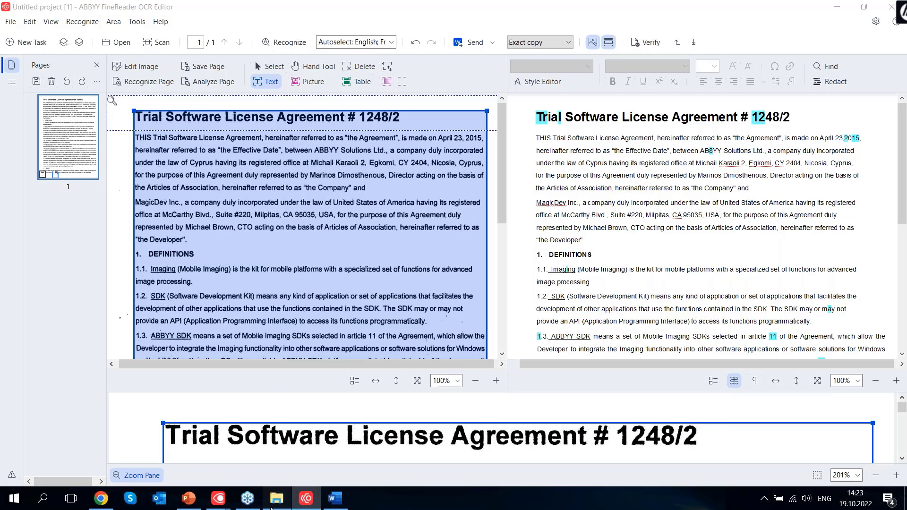
click(409, 183)
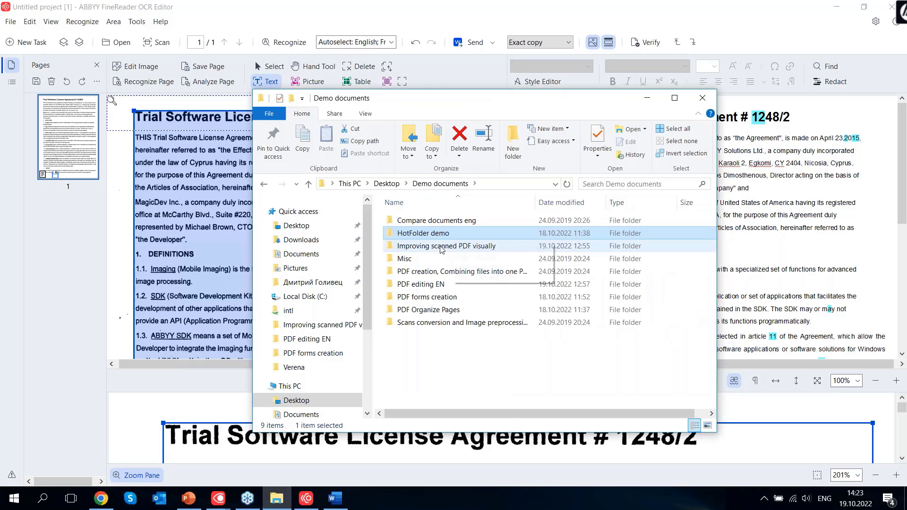
double_click(447, 221)
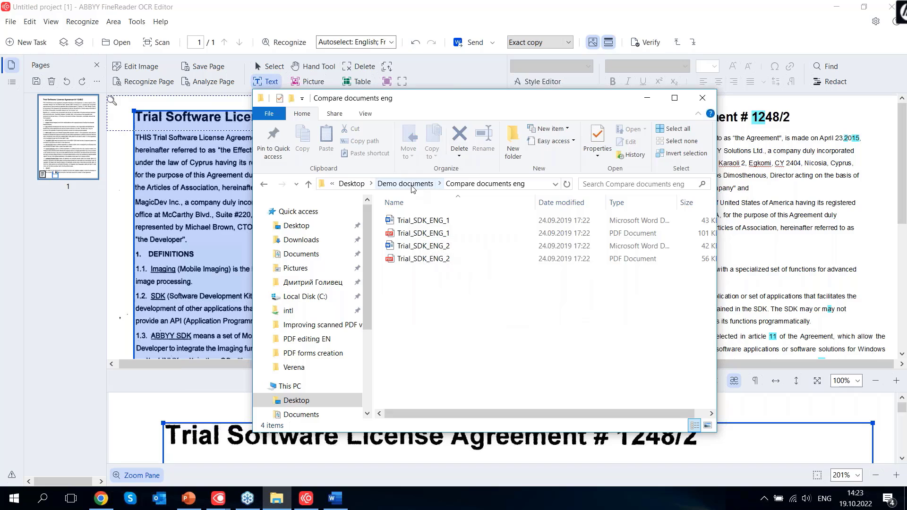
click(405, 183)
click(442, 250)
double_click(442, 251)
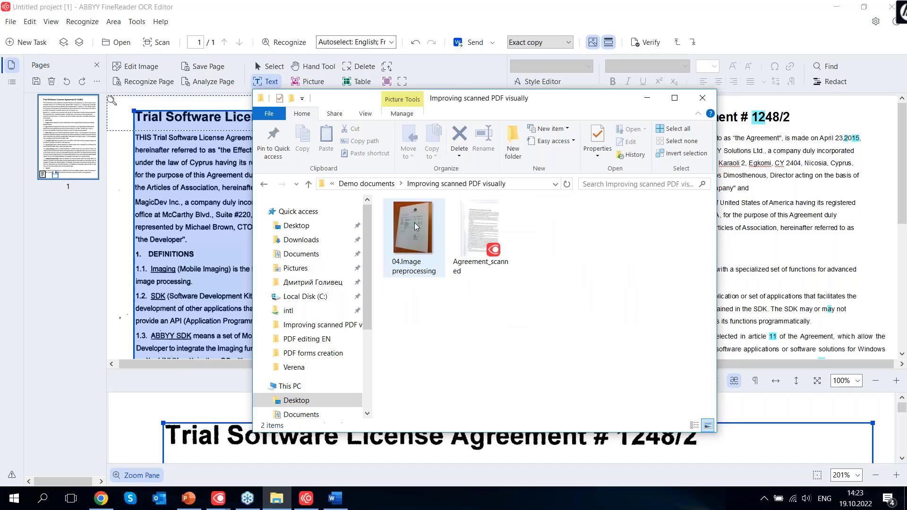
Drag the invoice photo into FineReader's Pages pane, stop recognition and zoom out to see it
drag(415, 222, 64, 272)
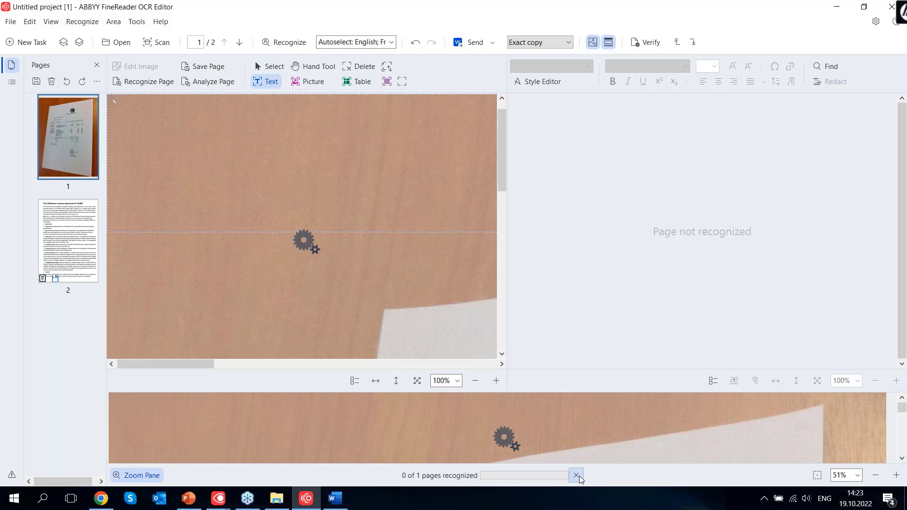
click(476, 382)
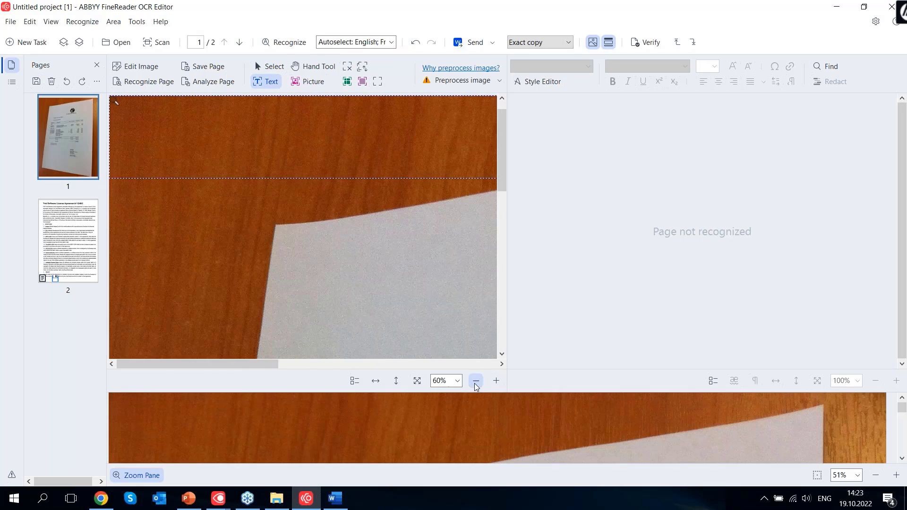
click(476, 382)
click(476, 382)
mouse_move(501, 156)
mouse_down()
mouse_move(506, 268)
mouse_move(491, 158)
mouse_up()
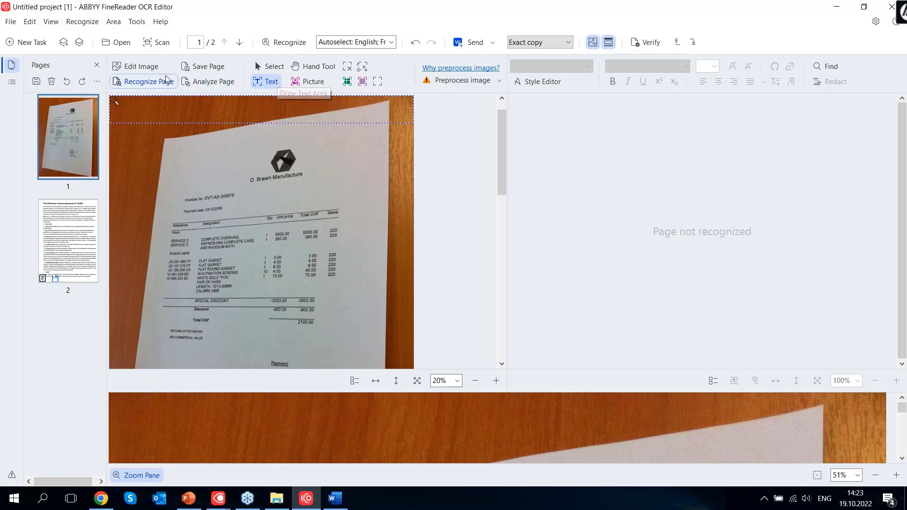
In the Image Editor, deskew the invoice photo, correct trapezoid distortion and straighten text lines
click(141, 66)
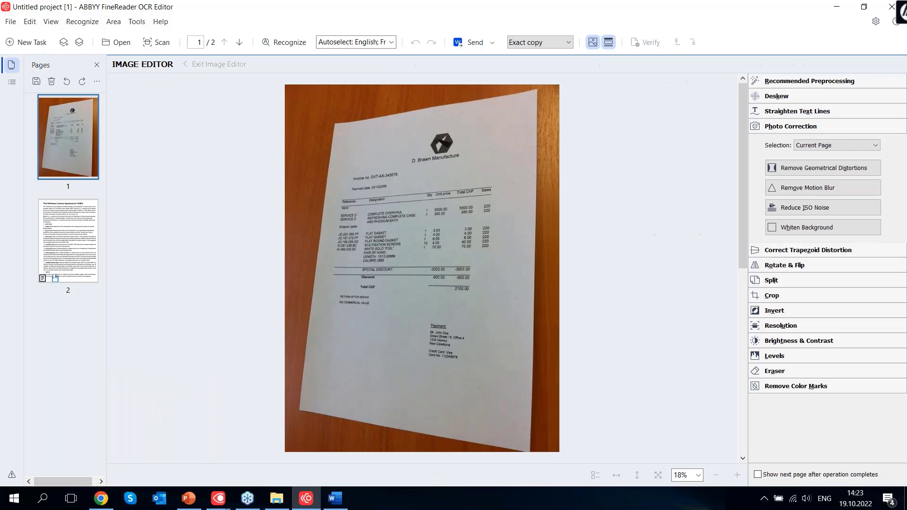
click(798, 95)
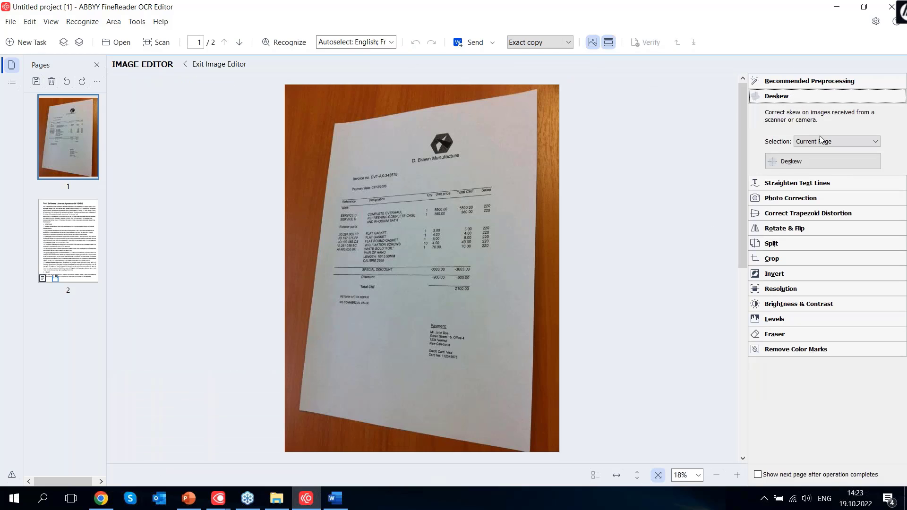
click(798, 162)
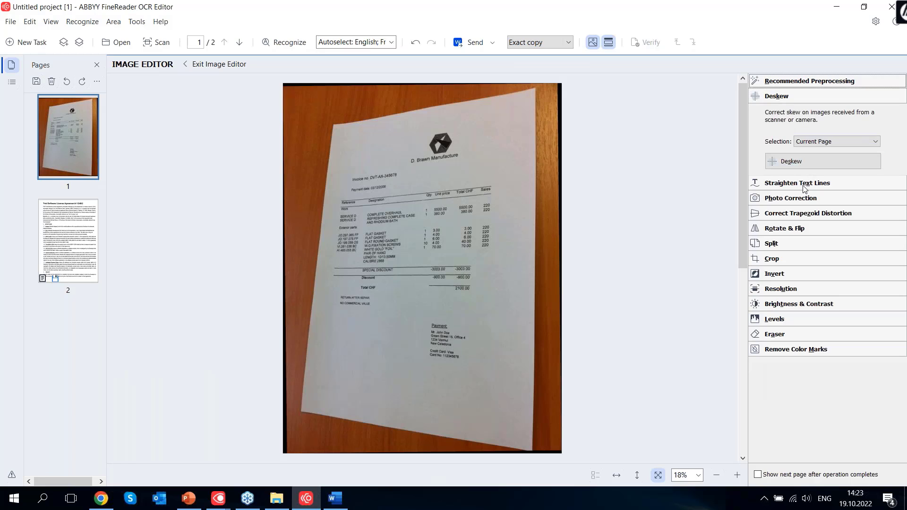
click(808, 215)
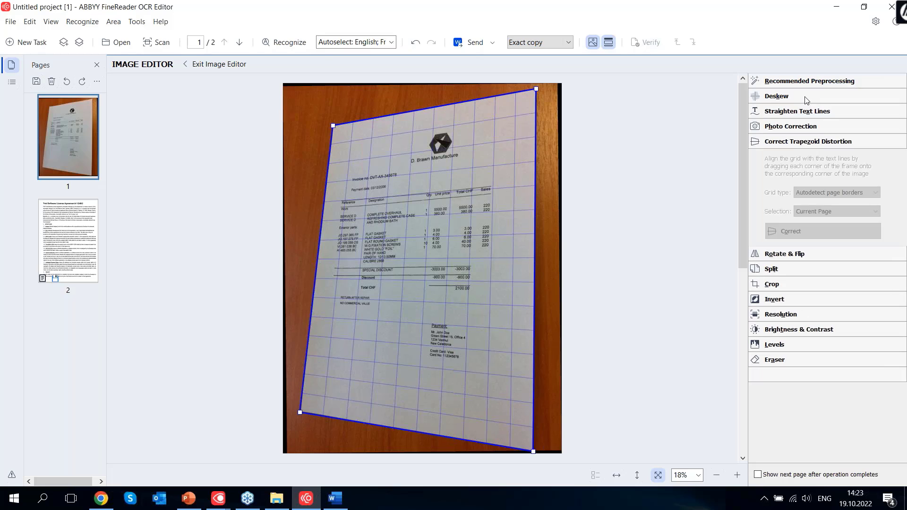
click(792, 233)
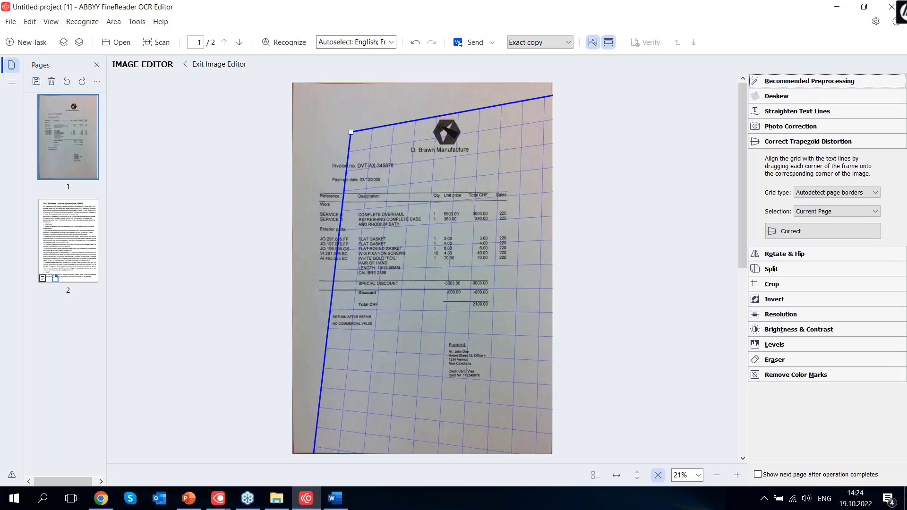
click(794, 115)
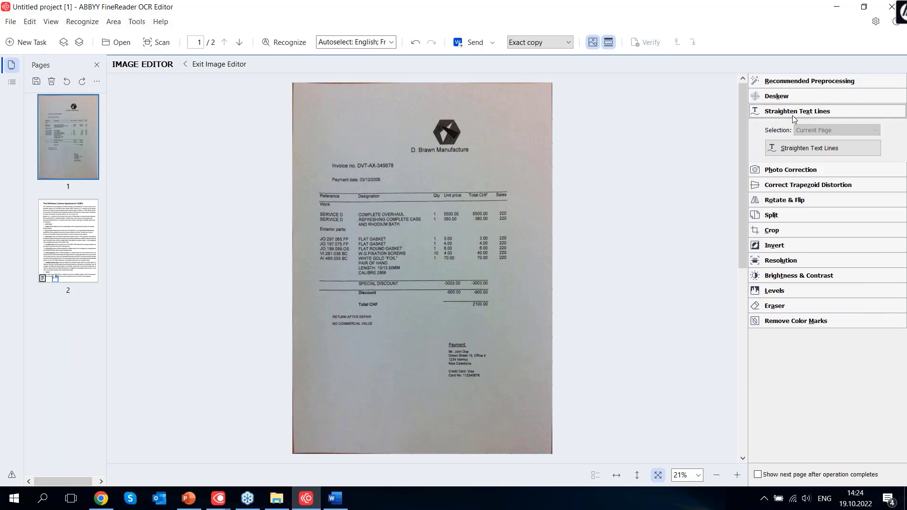
click(803, 149)
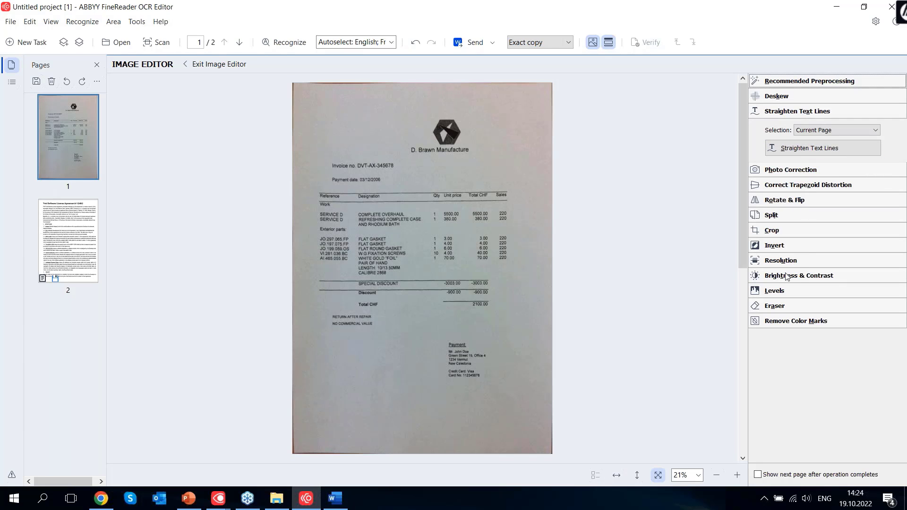
Reduce ISO noise and whiten the invoice background, then exit the Image Editor
click(784, 172)
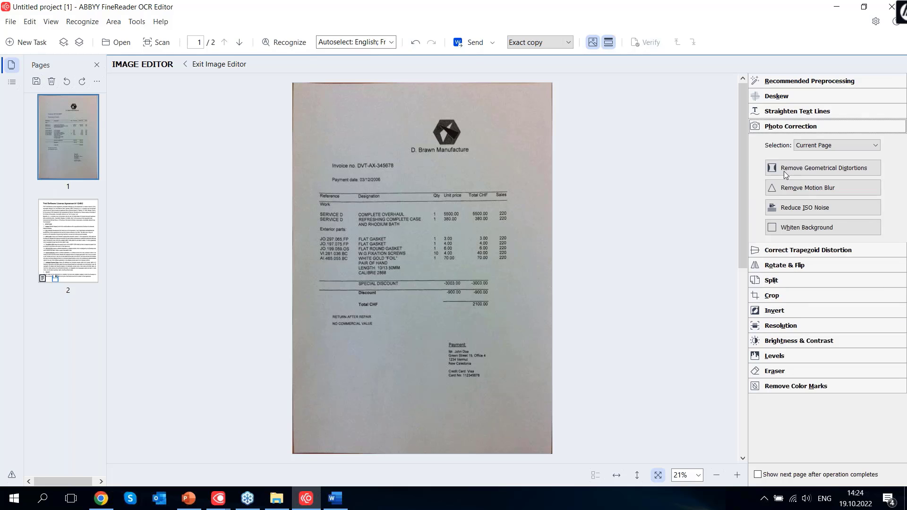
click(797, 211)
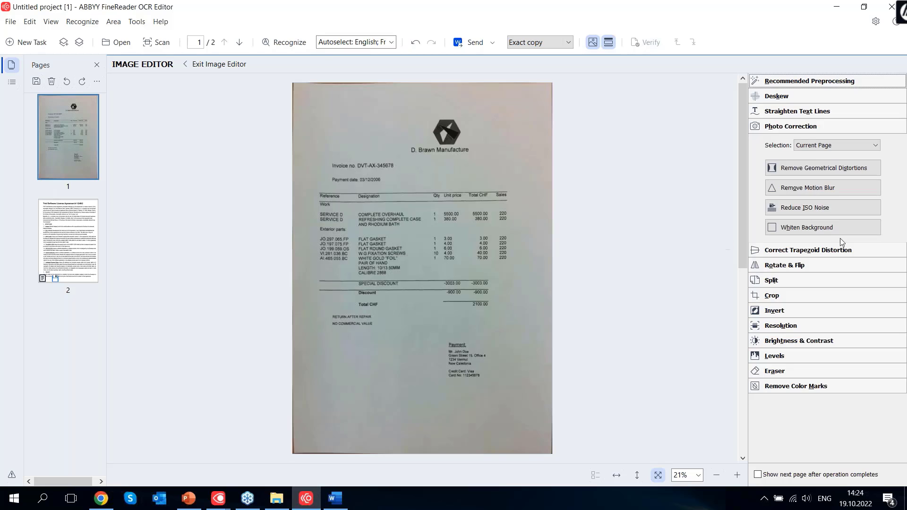
click(823, 230)
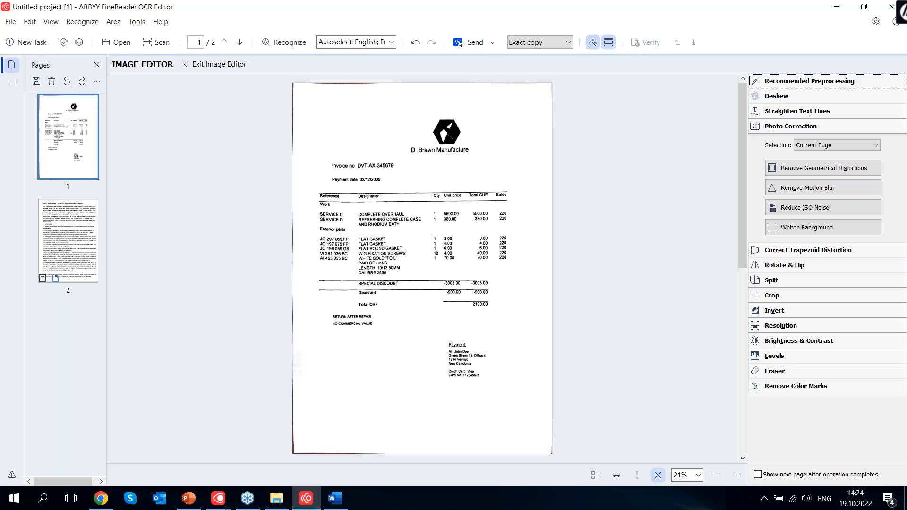
click(209, 66)
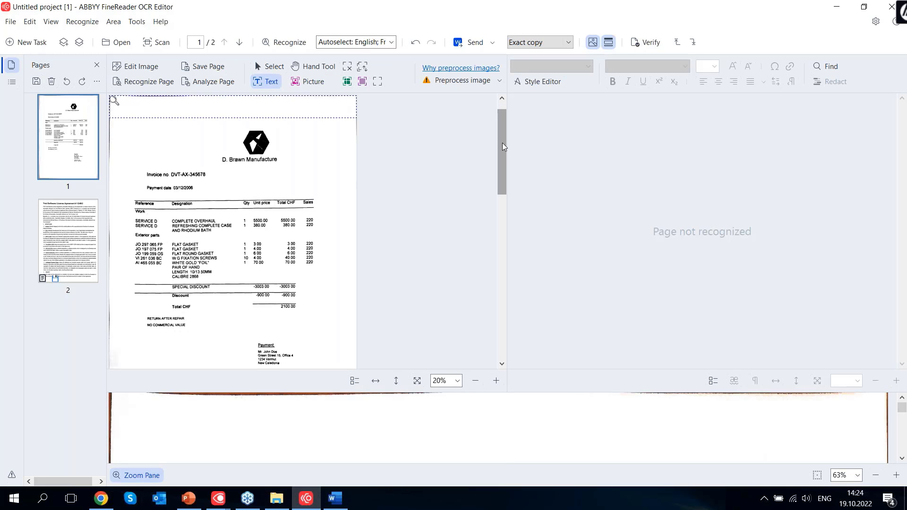
Recognize the invoice page and zoom in on the page image
click(286, 42)
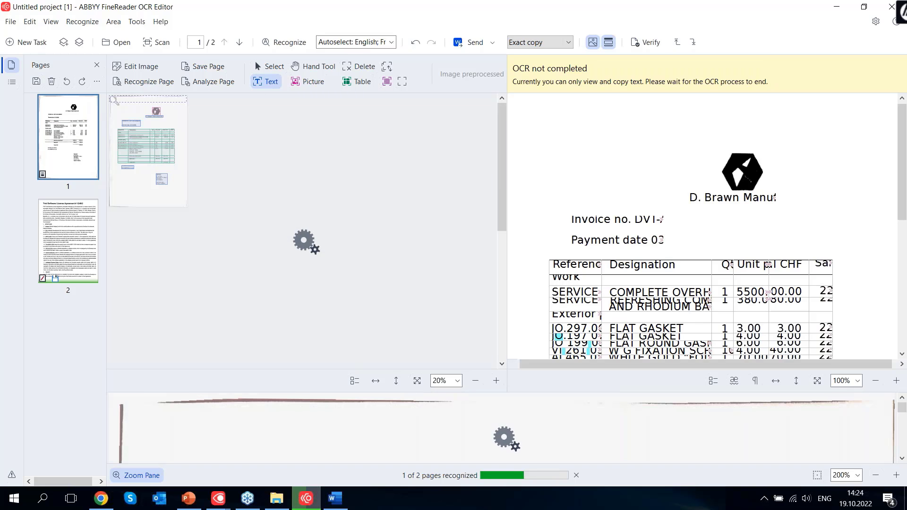
click(496, 381)
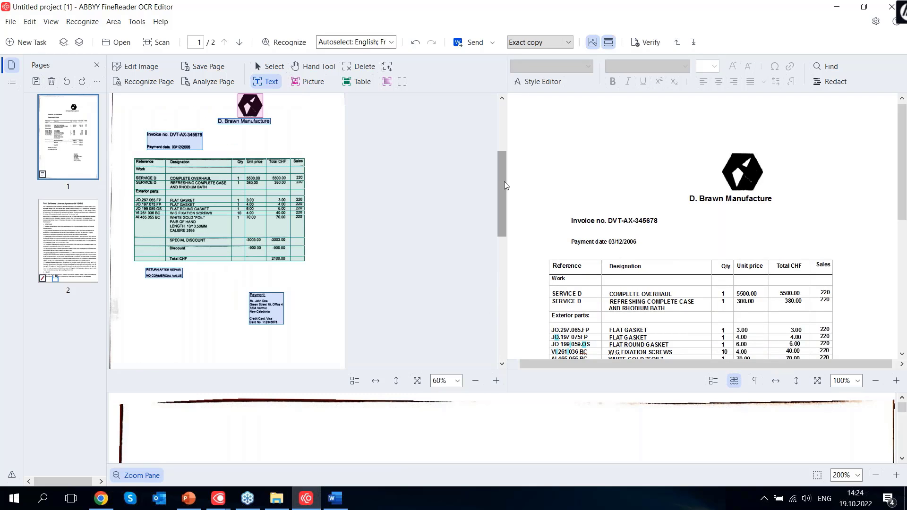
drag(504, 182, 499, 147)
click(495, 381)
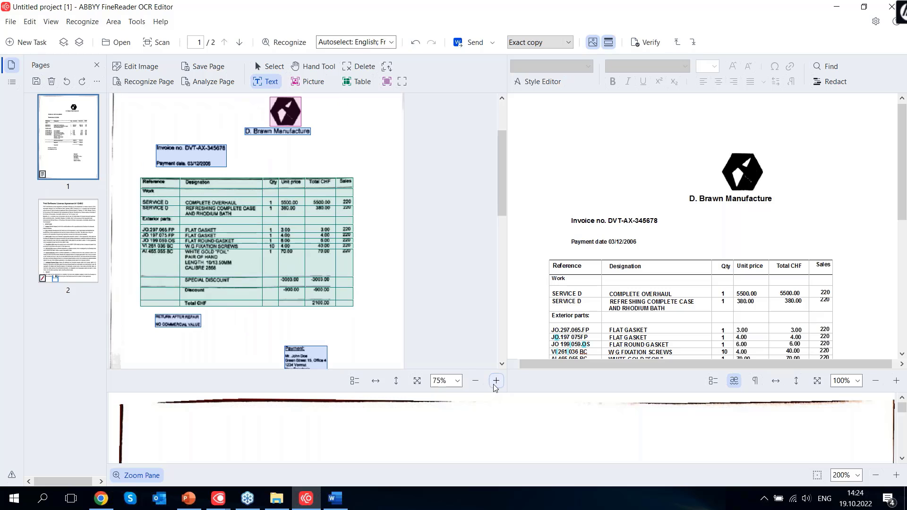
drag(503, 186, 499, 167)
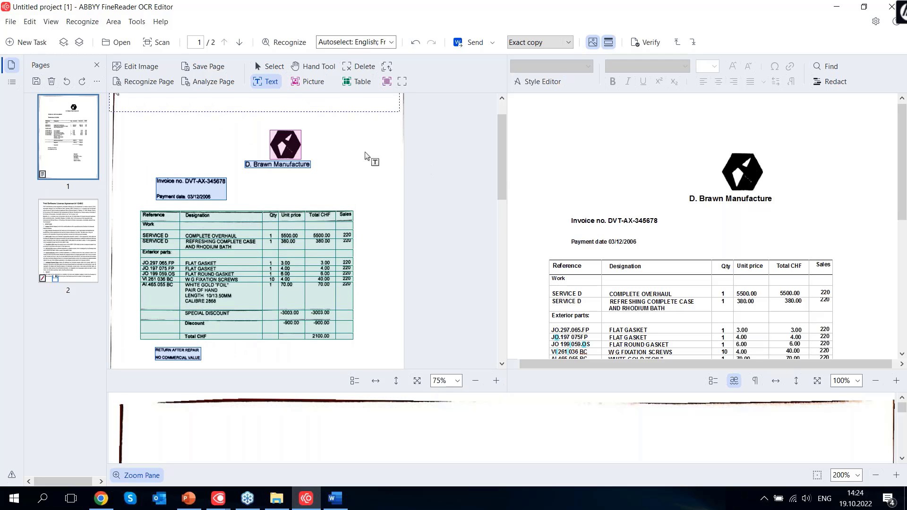
click(739, 173)
click(659, 174)
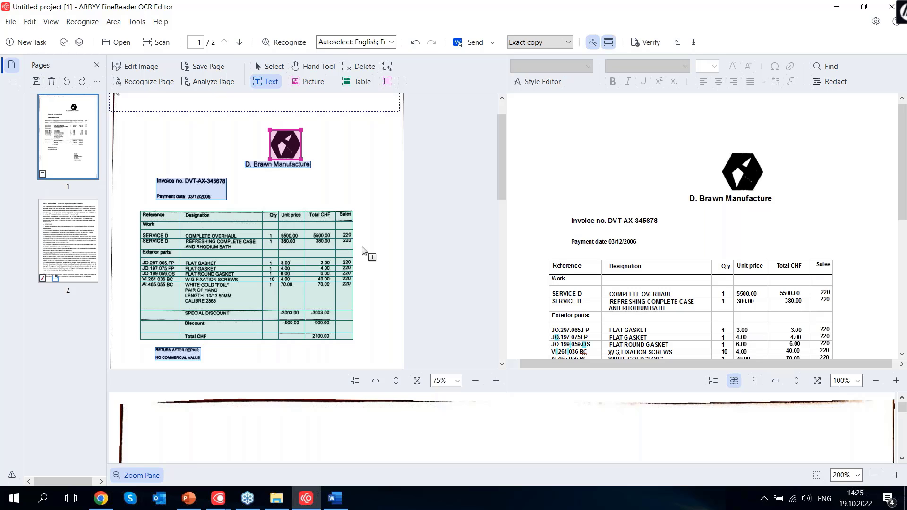
scroll(370, 255, down, 5)
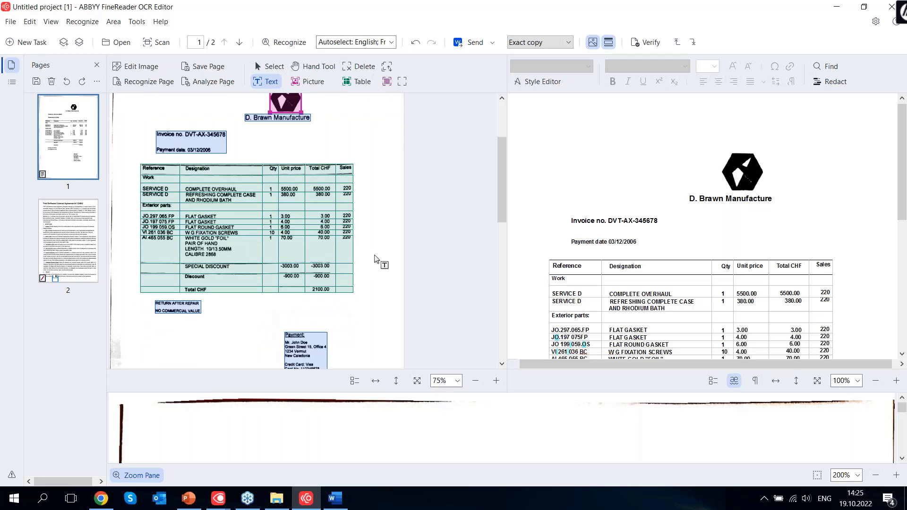
scroll(380, 254, up, 5)
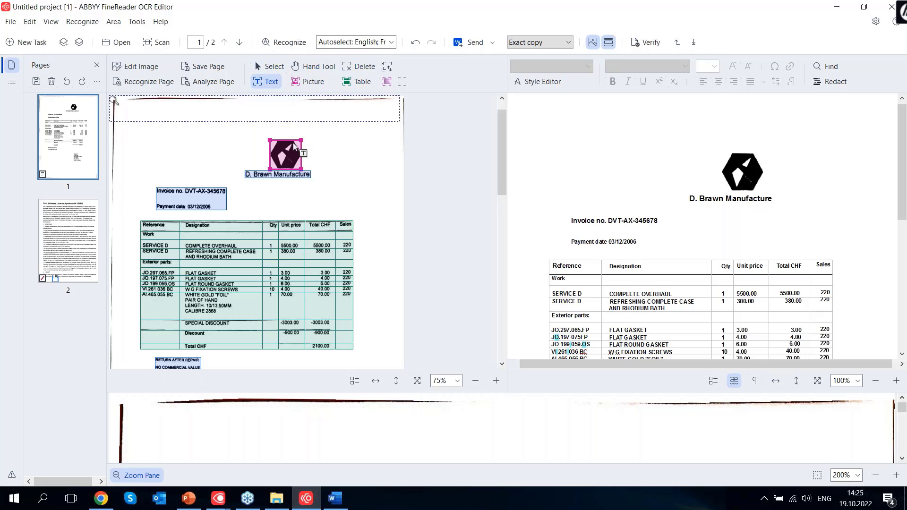
click(259, 176)
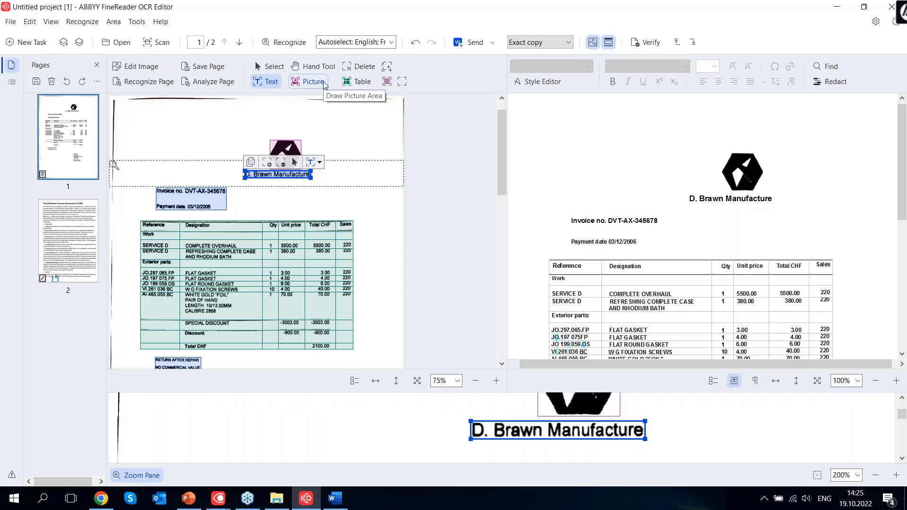
drag(713, 199, 749, 199)
click(344, 138)
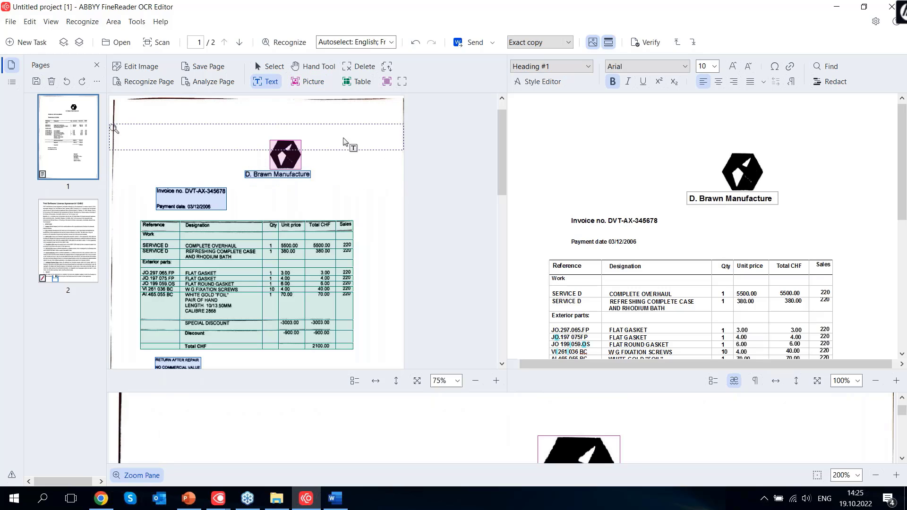
click(292, 175)
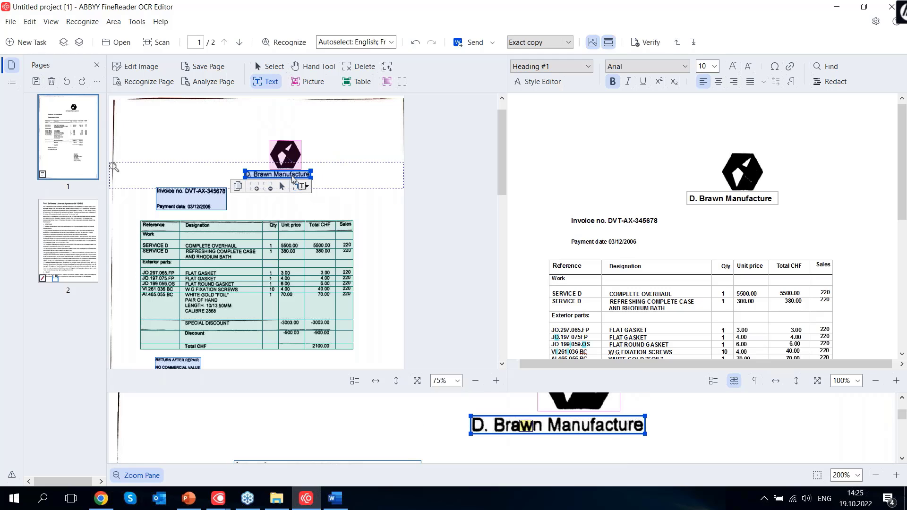
click(194, 140)
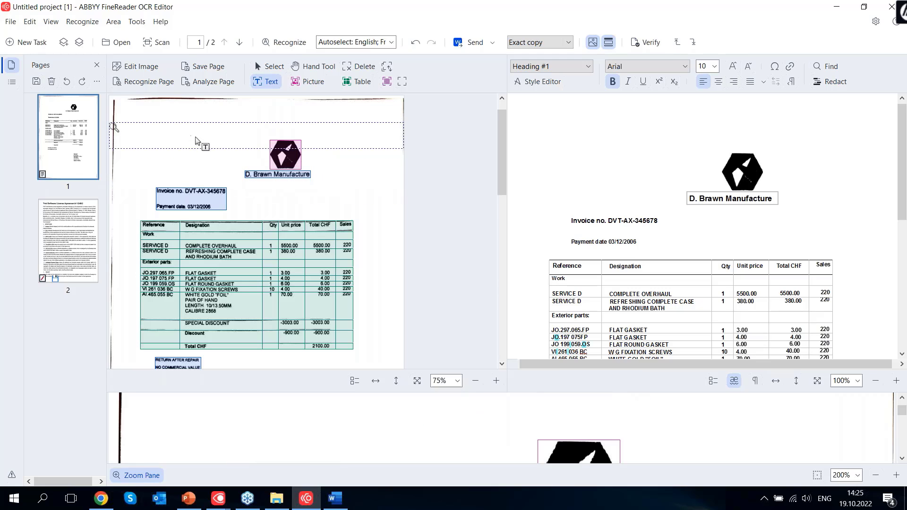
click(253, 237)
Run Analyze Table Structure on the invoice table and check the rebuilt table in the text pane
right_click(254, 238)
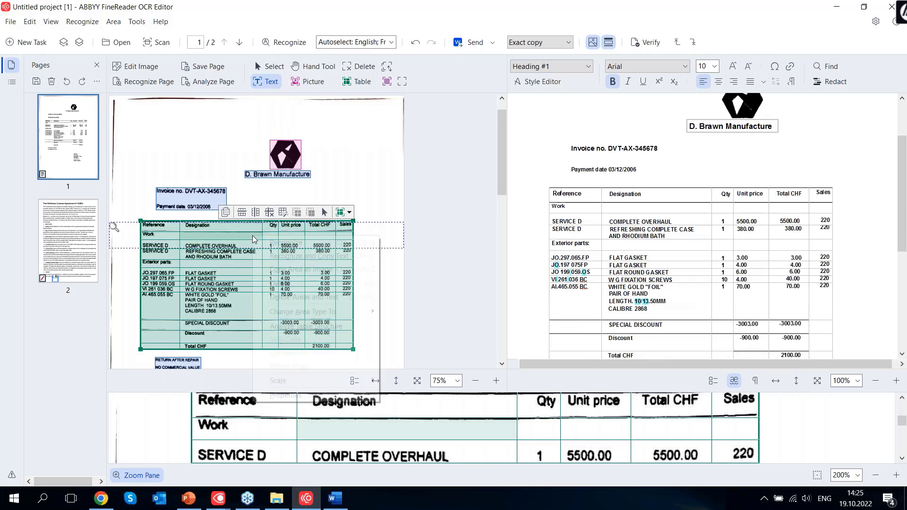
click(326, 329)
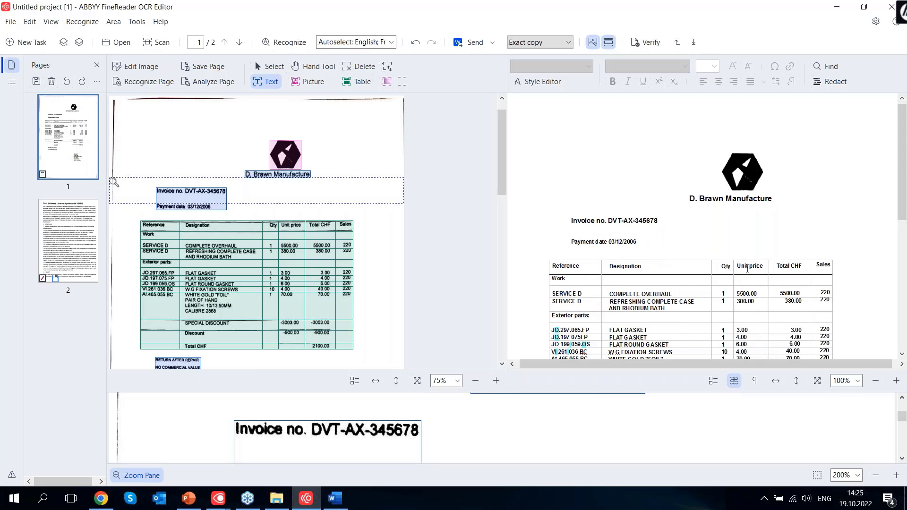
scroll(793, 267, down, 3)
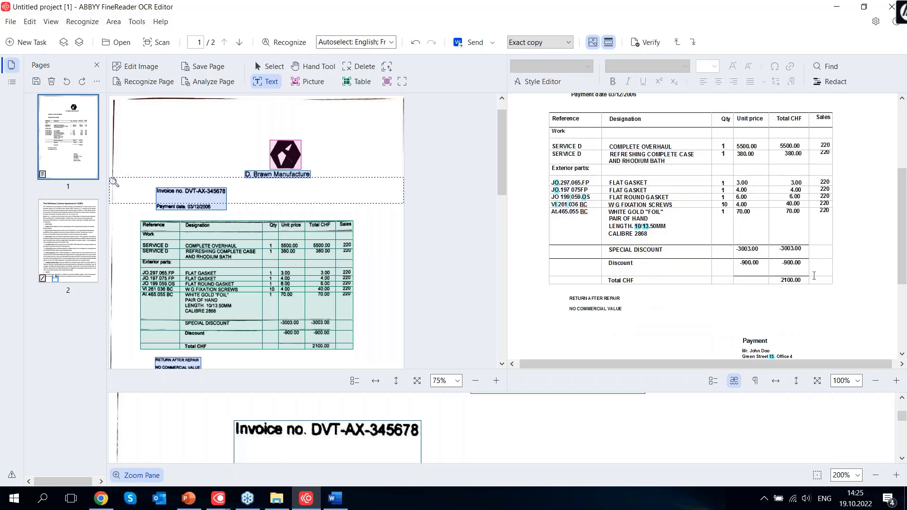
scroll(813, 276, up, 3)
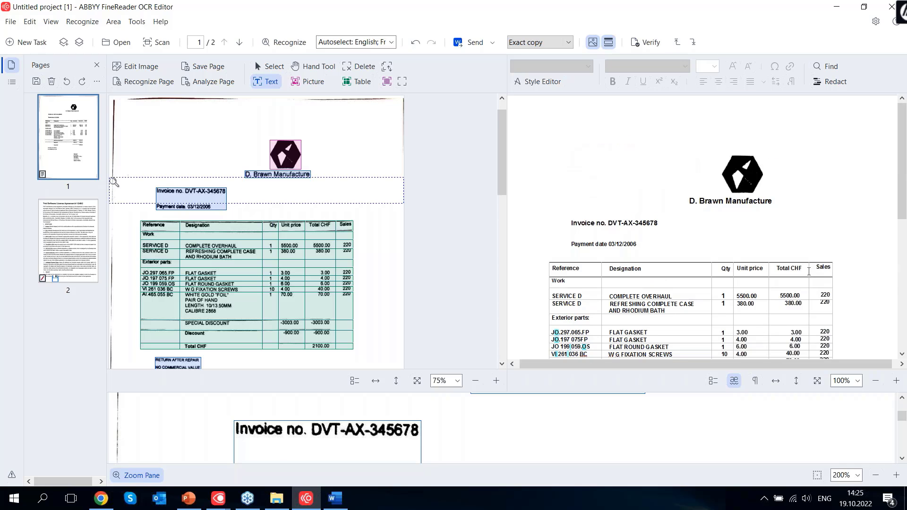
scroll(809, 271, down, 1)
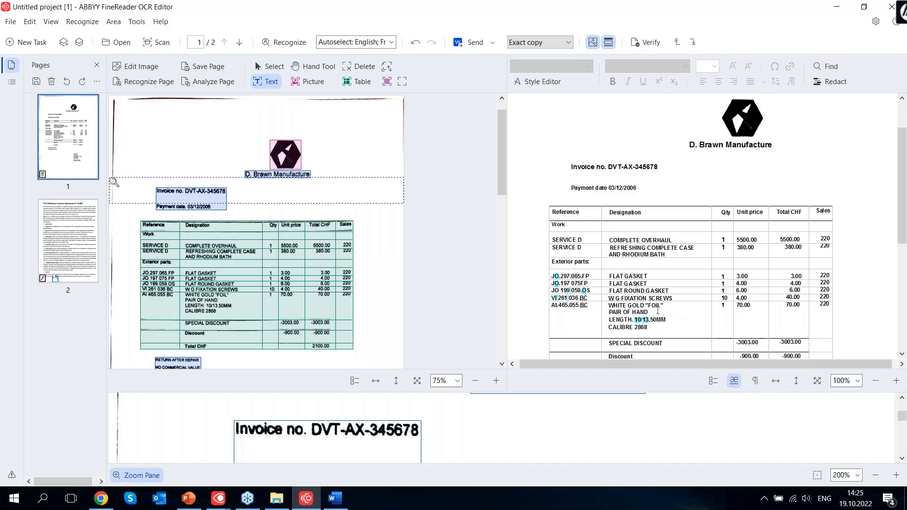
scroll(658, 310, down, 4)
scroll(650, 311, up, 3)
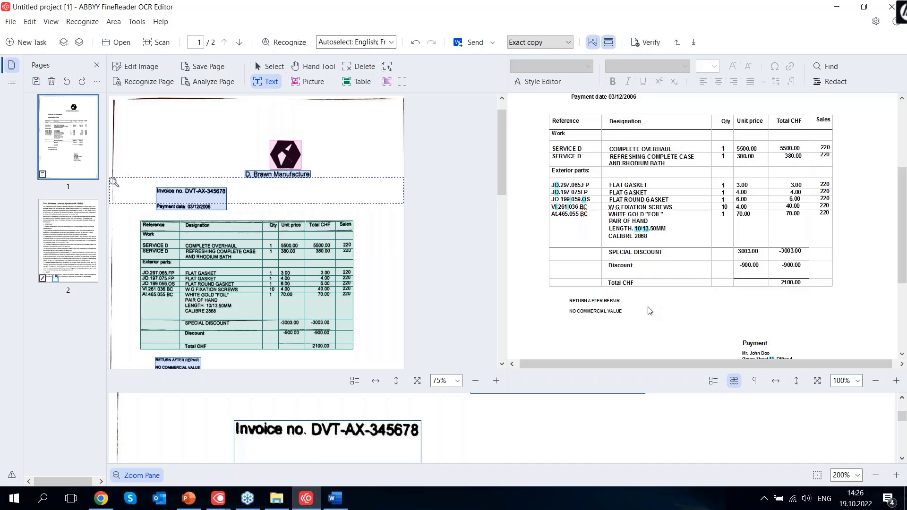
Close the OCR project without saving changes and relaunch FineReader
click(891, 7)
click(502, 289)
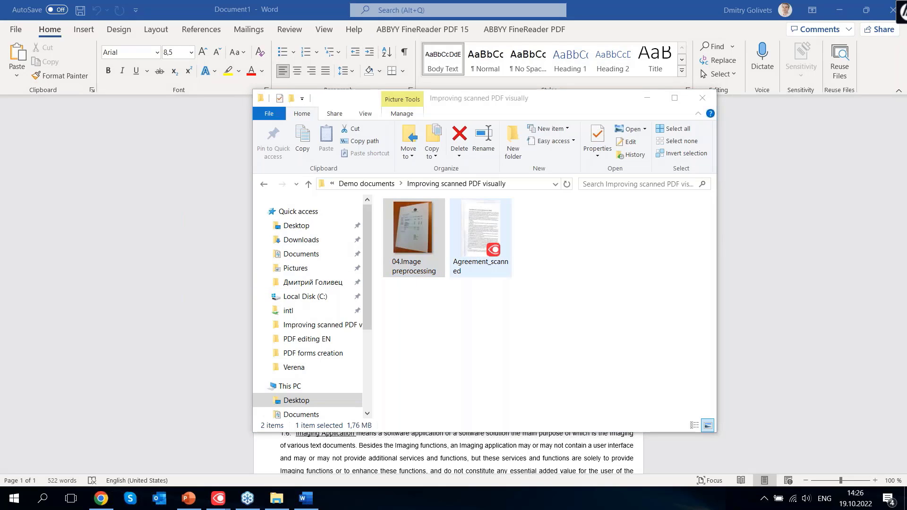
double_click(481, 234)
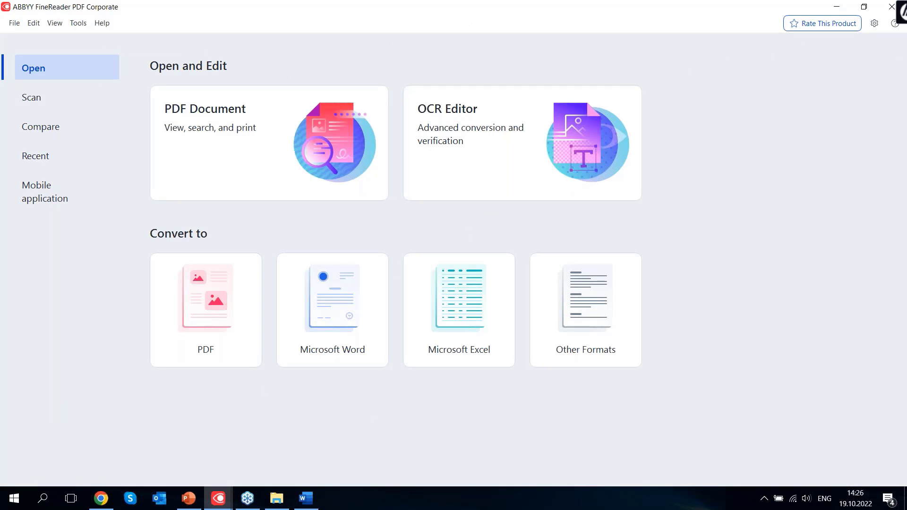
Open ebook-finereaderpdf-legal-en.pdf from the PDF Organize Pages folder
click(276, 165)
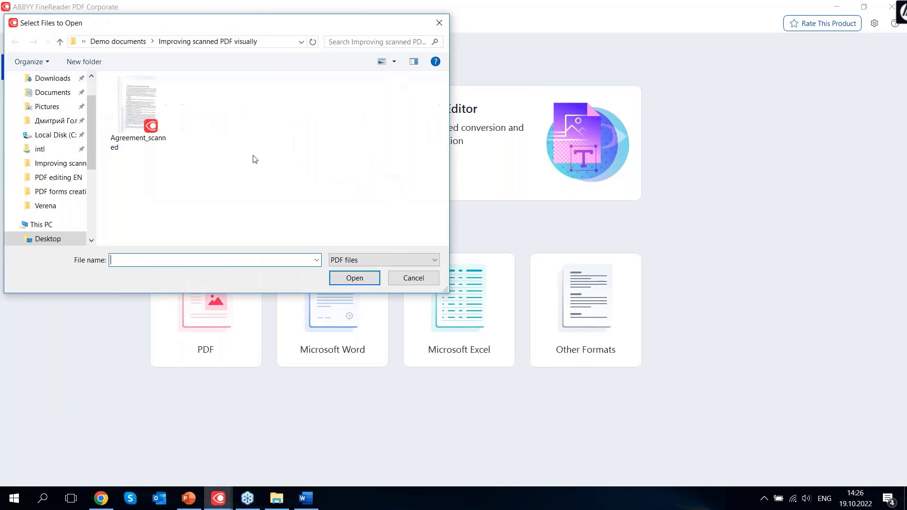
click(118, 41)
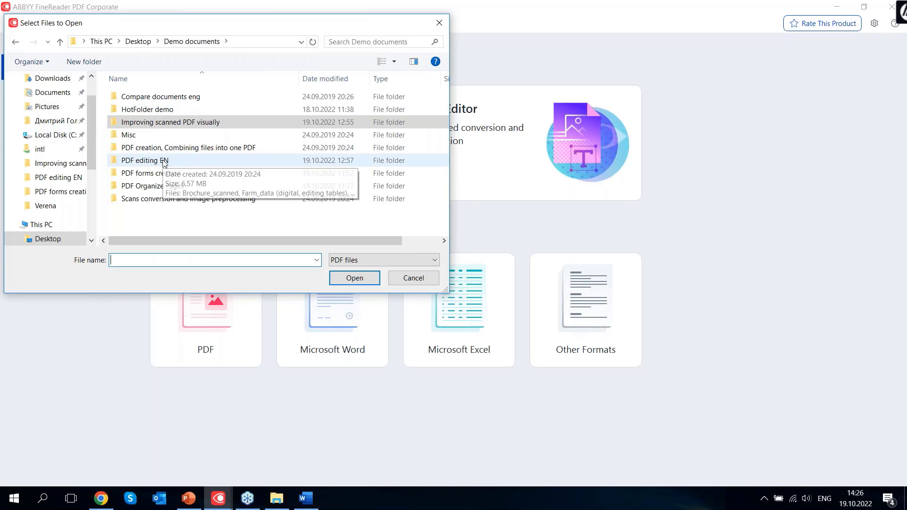
double_click(158, 185)
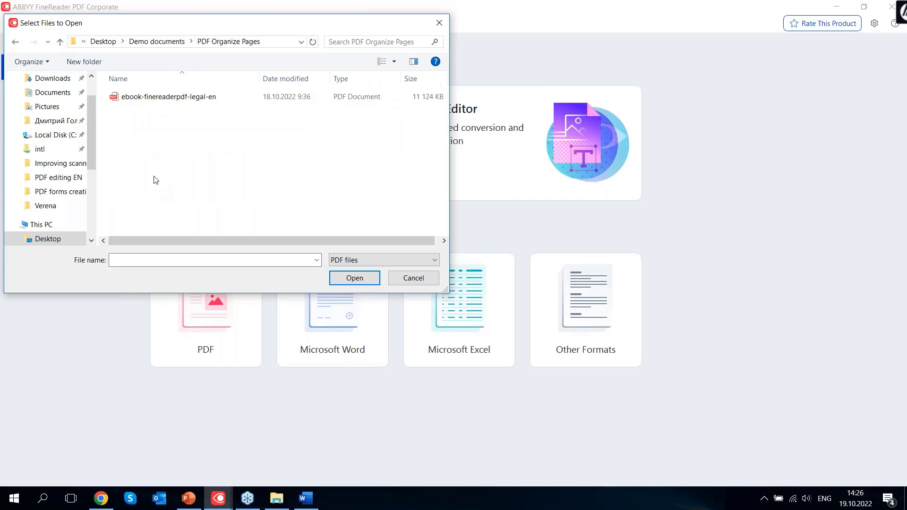
click(156, 98)
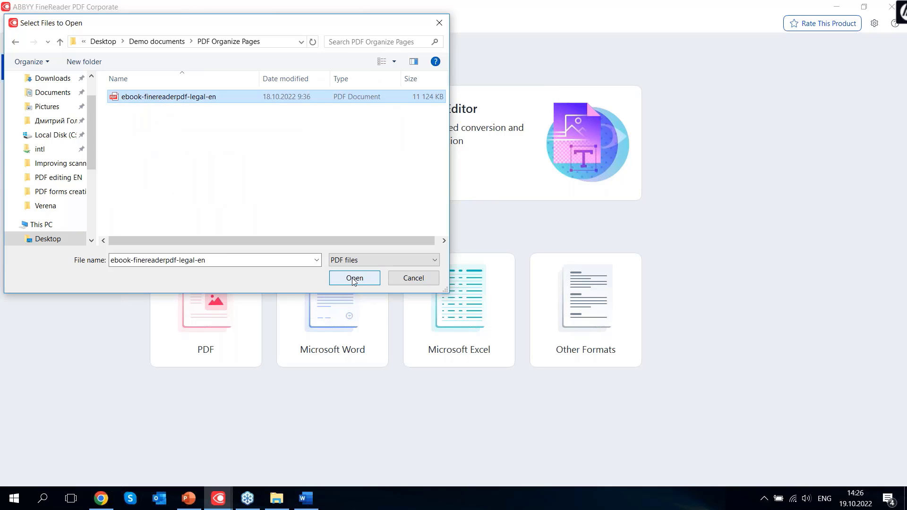
click(354, 278)
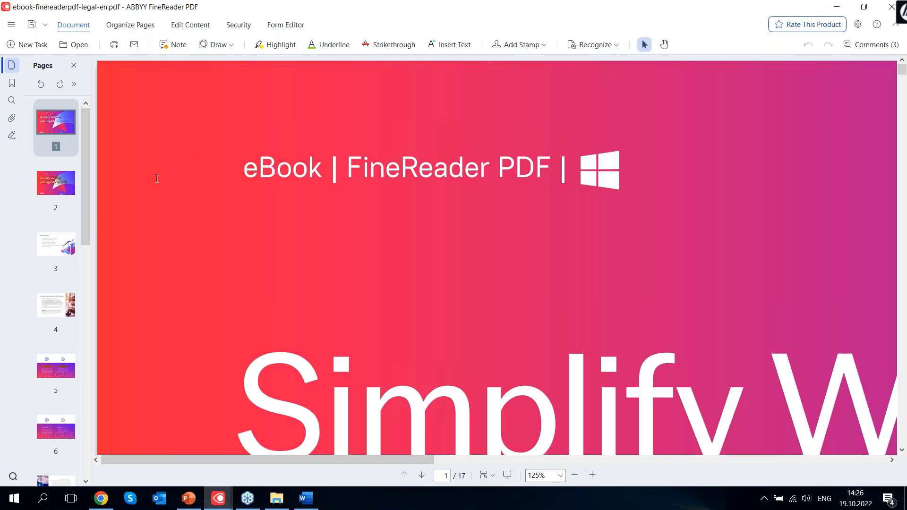
Review the eBook's pages, then delete page 5 in Organize Pages
scroll(57, 227, down, 5)
scroll(55, 226, down, 6)
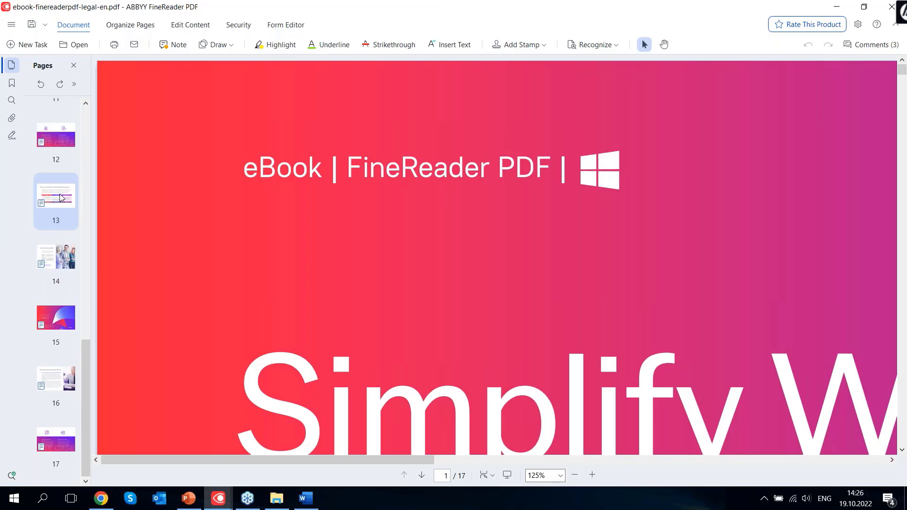
scroll(61, 311, up, 7)
scroll(61, 308, up, 4)
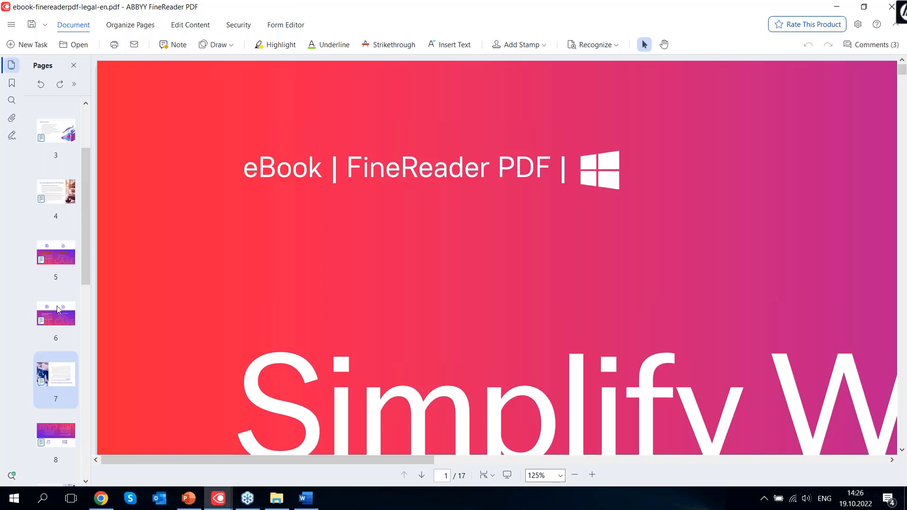
scroll(66, 252, down, 3)
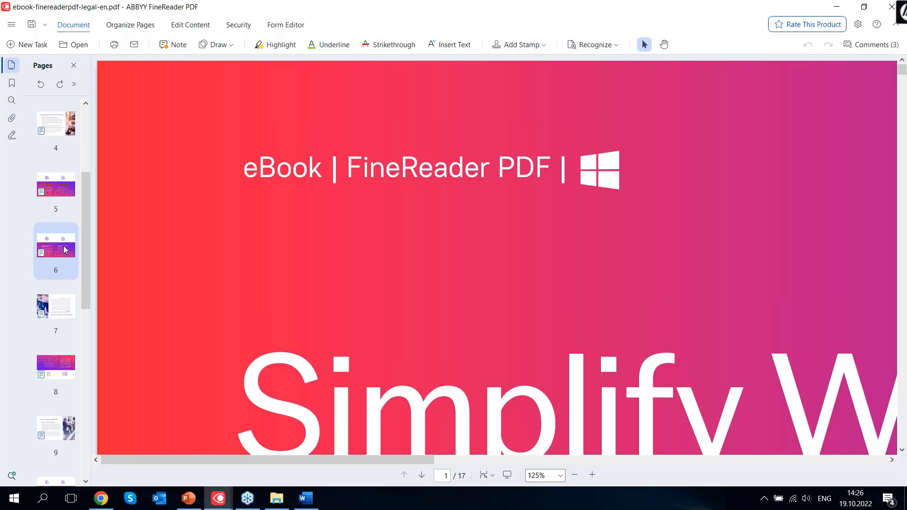
scroll(66, 250, down, 3)
scroll(66, 250, down, 3)
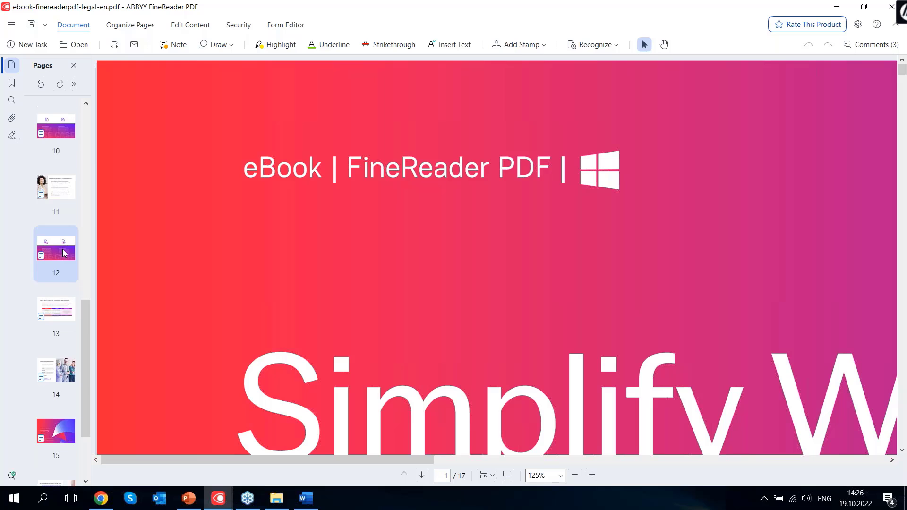
scroll(64, 251, up, 9)
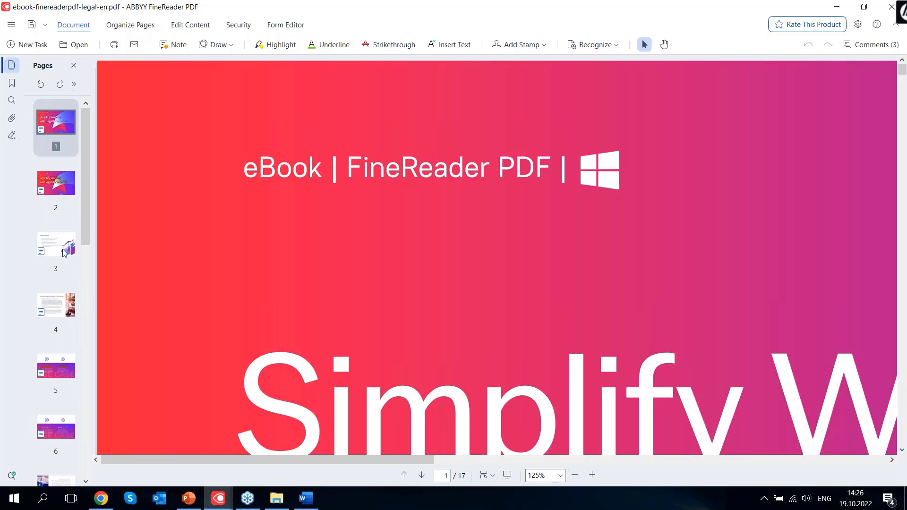
click(136, 33)
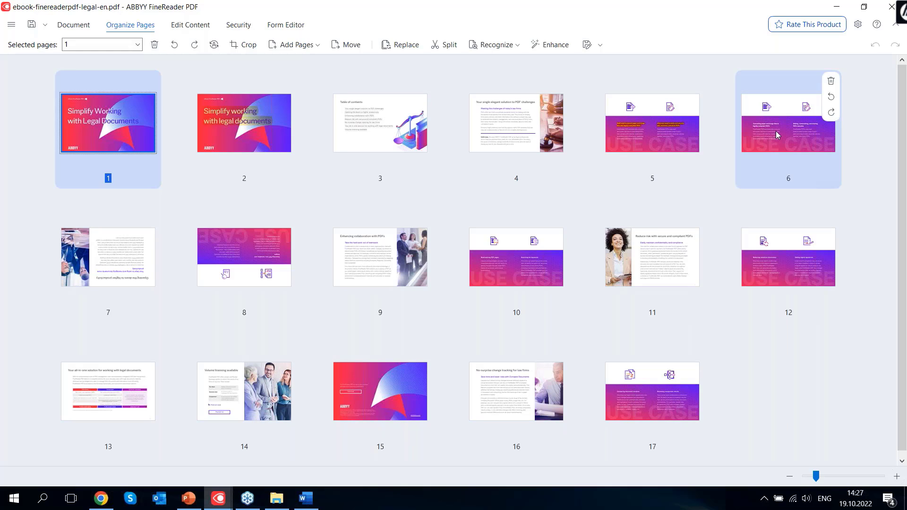
click(659, 134)
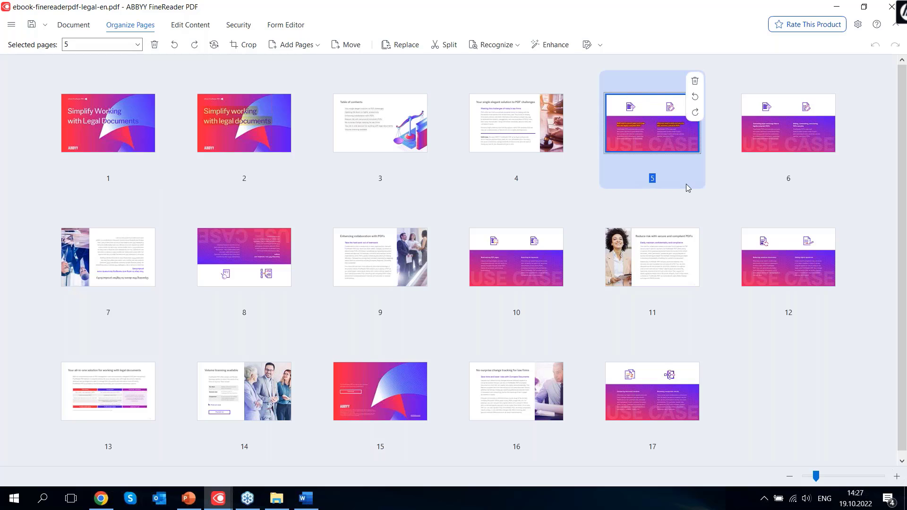
click(694, 83)
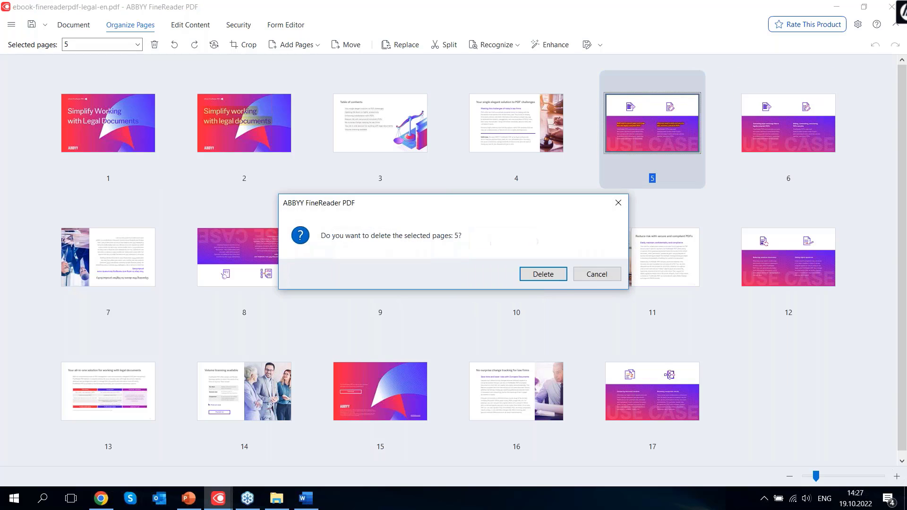
click(558, 273)
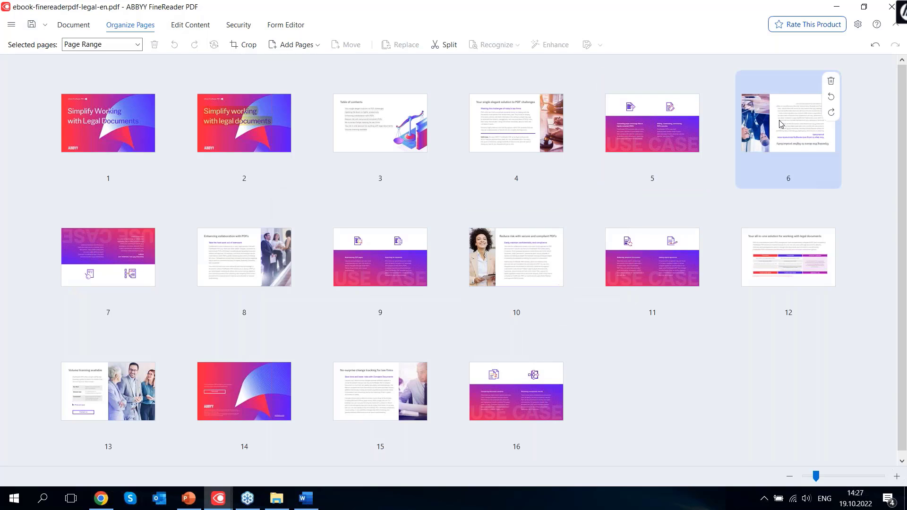
Rotate the upside-down page 6 right twice so it stands upright
click(824, 114)
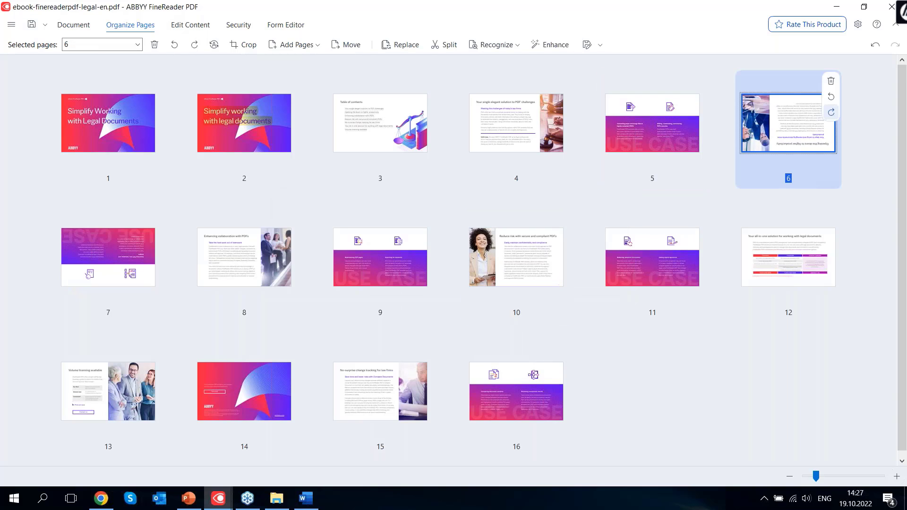
click(831, 112)
click(831, 116)
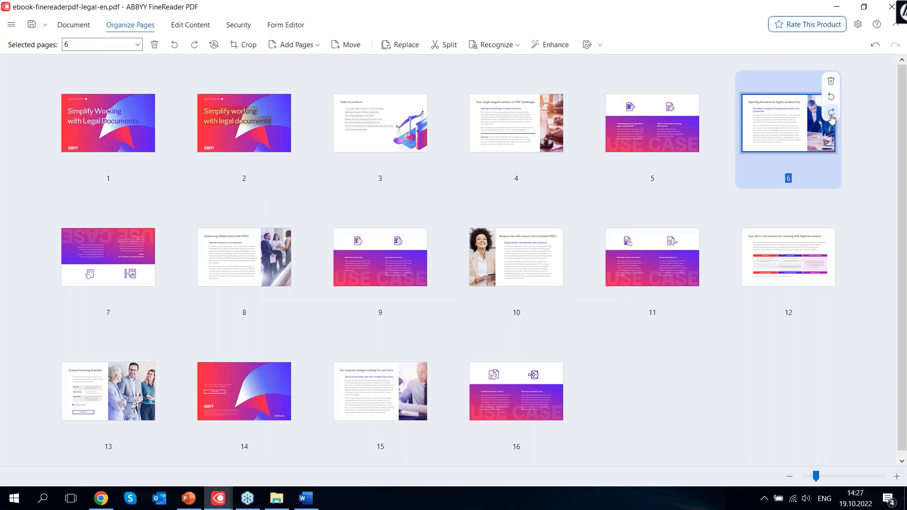
click(863, 193)
Move page 10 before page 9, delete the duplicate cover page 2, and return to Document view
click(503, 276)
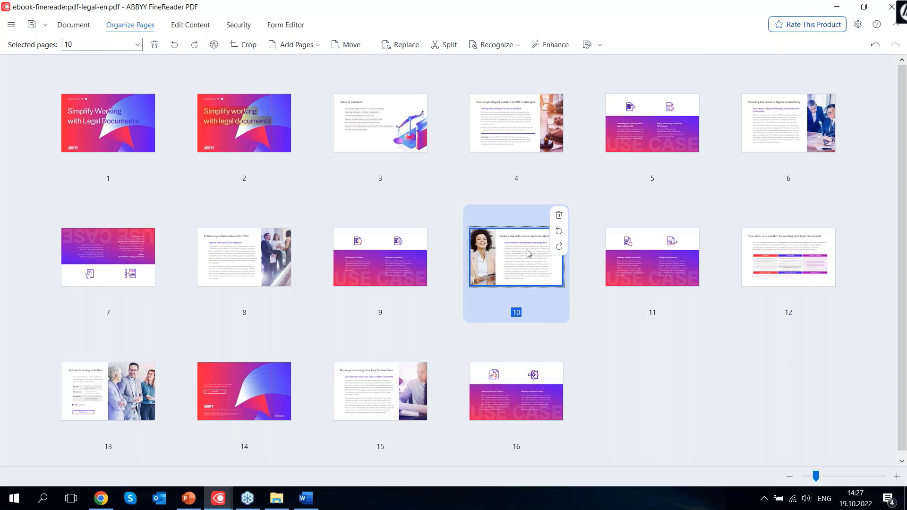
drag(526, 259, 314, 260)
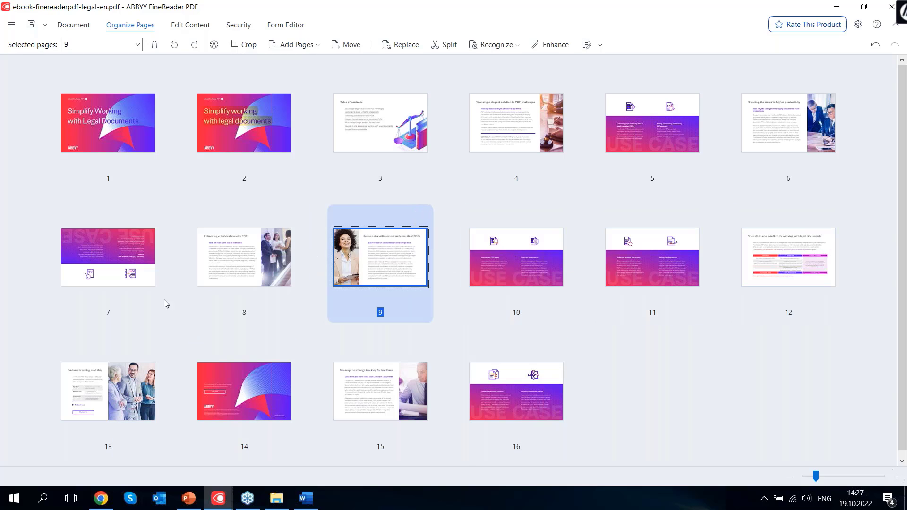
click(237, 121)
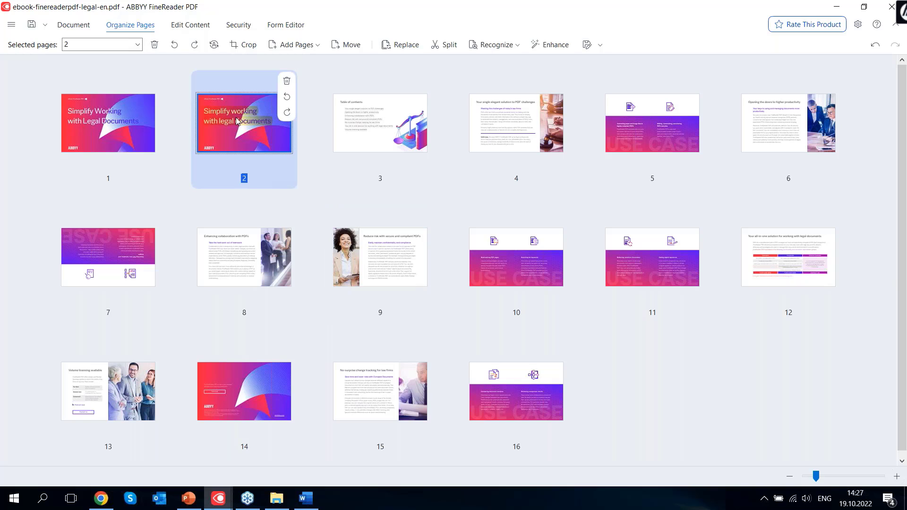
click(286, 81)
click(545, 276)
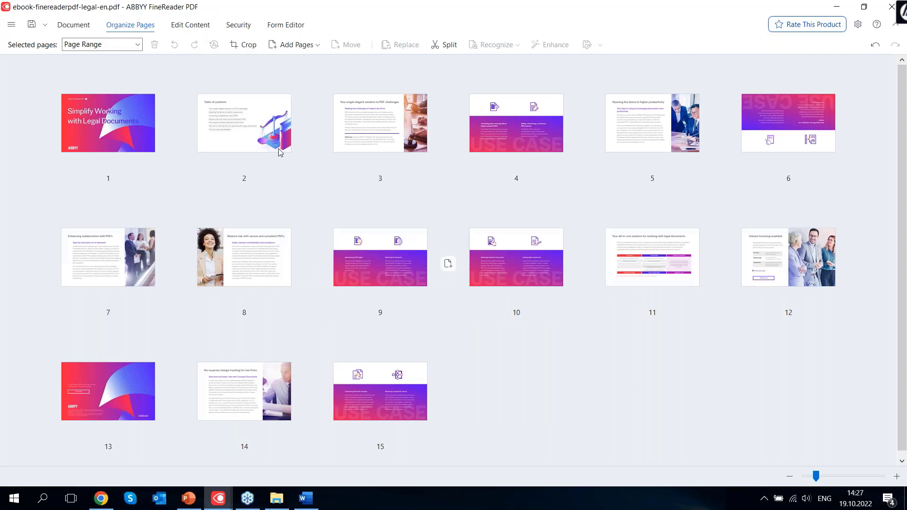
click(77, 28)
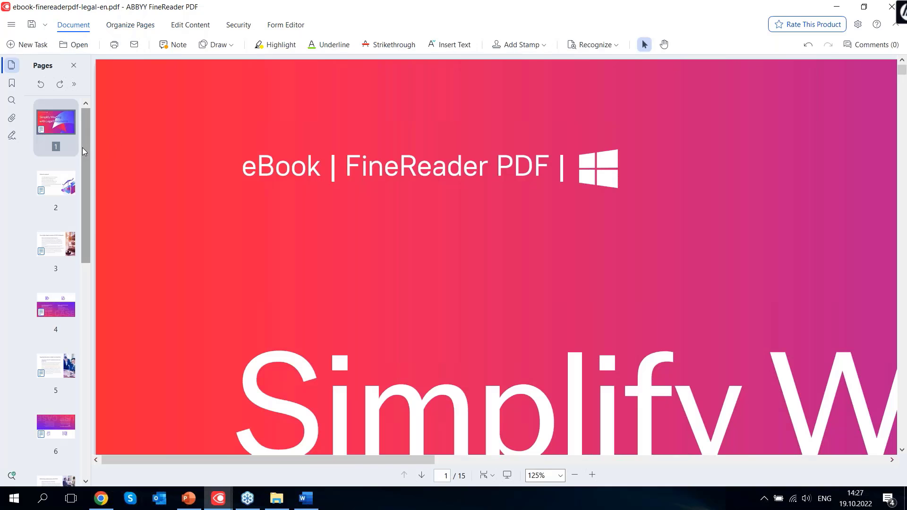
drag(82, 147, 55, 133)
Close the edited eBook without saving the page changes
click(11, 24)
click(891, 7)
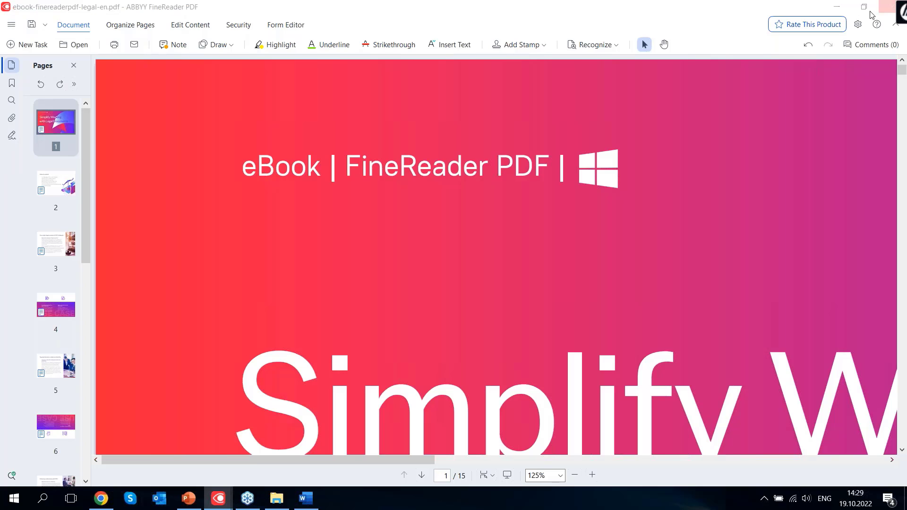
click(474, 294)
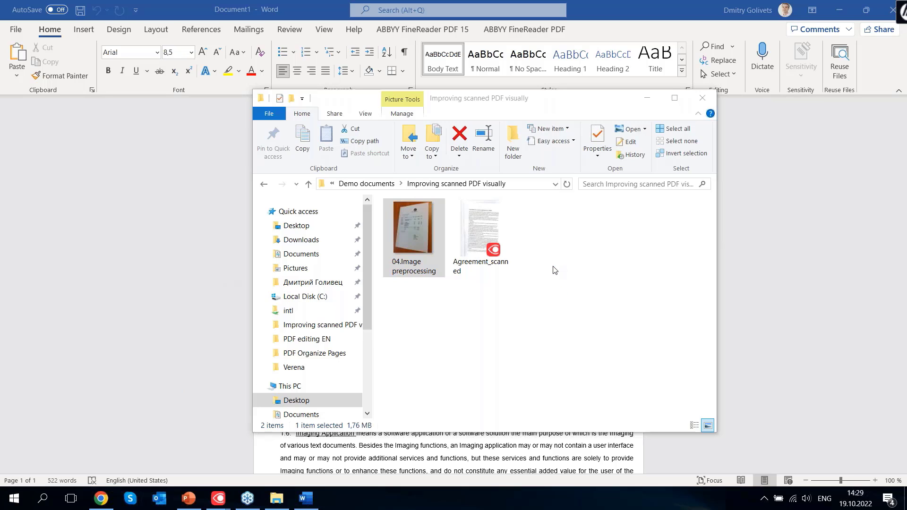
In File Explorer, open Demo documents > PDF forms creation and select the Application Form file
click(218, 499)
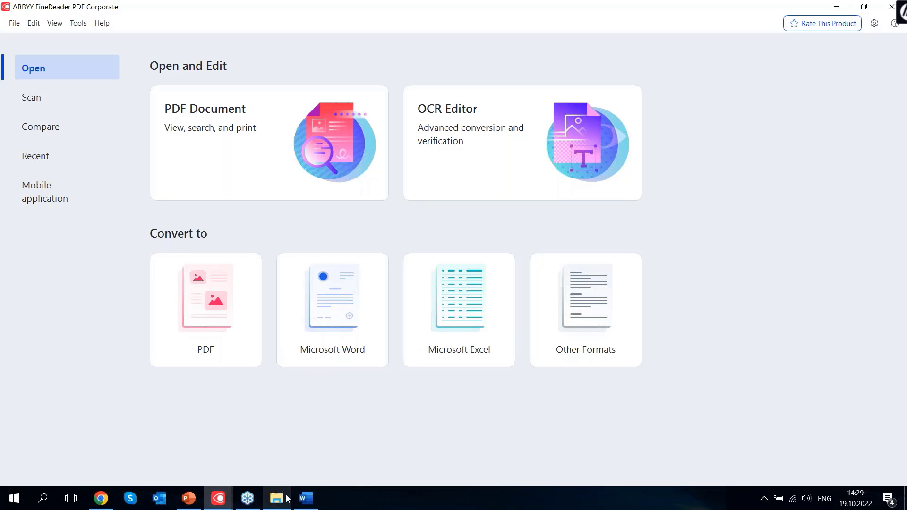
mouse_move(283, 500)
click(283, 451)
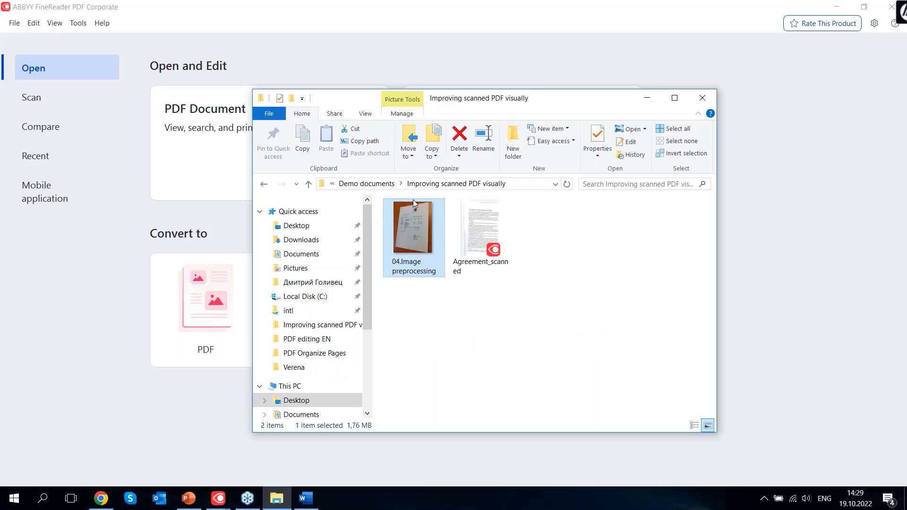
click(360, 184)
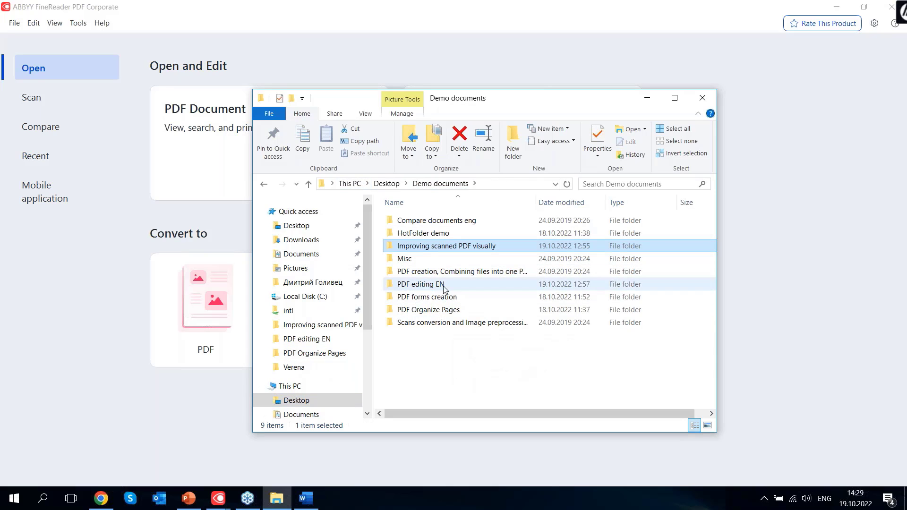
click(443, 300)
double_click(443, 304)
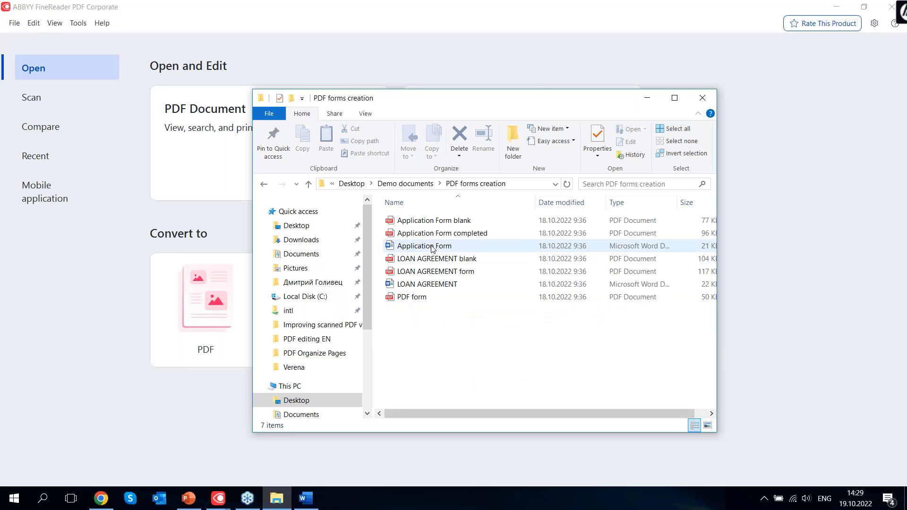
click(432, 247)
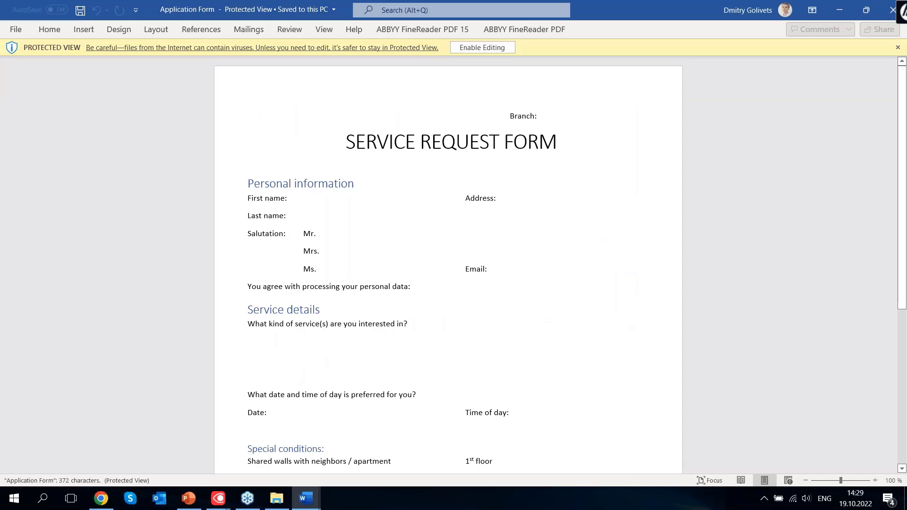
Enable editing on the Service Request Form, scroll through it, then return to the PDF forms creation folder
click(494, 46)
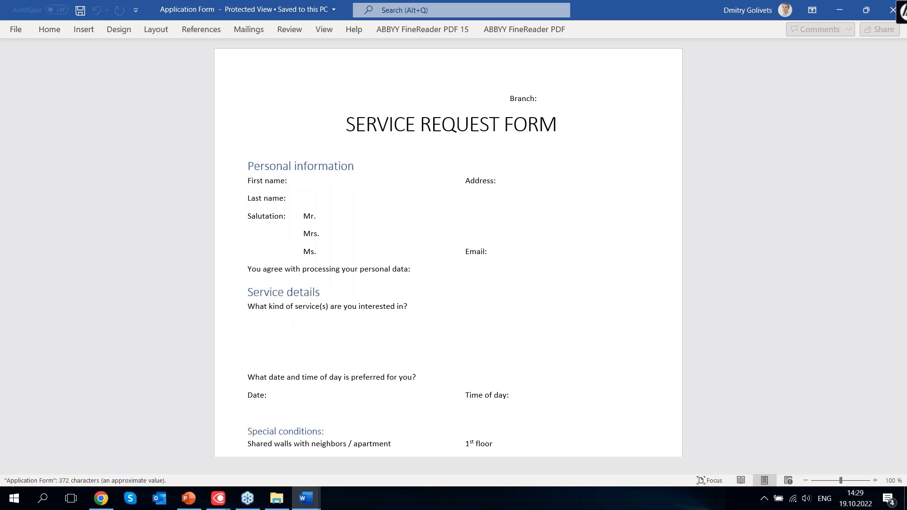
scroll(437, 219, down, 3)
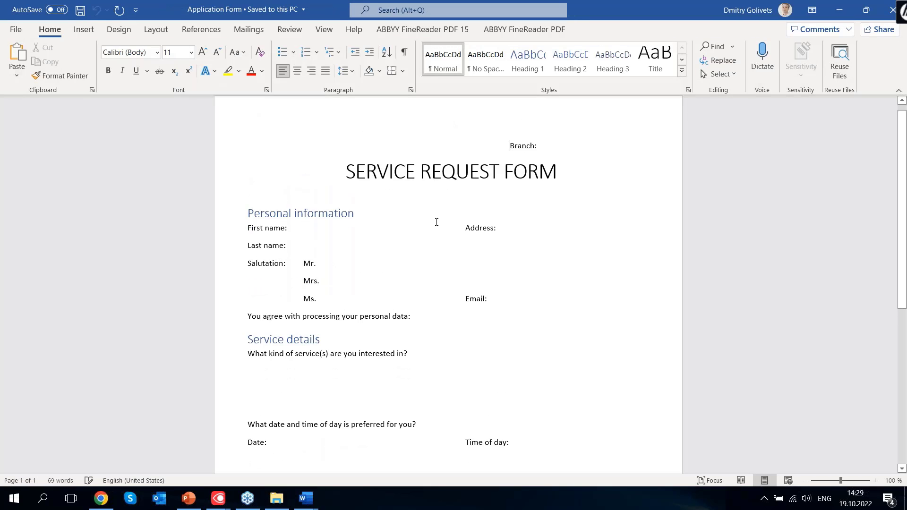
scroll(441, 217, down, 3)
scroll(442, 216, up, 6)
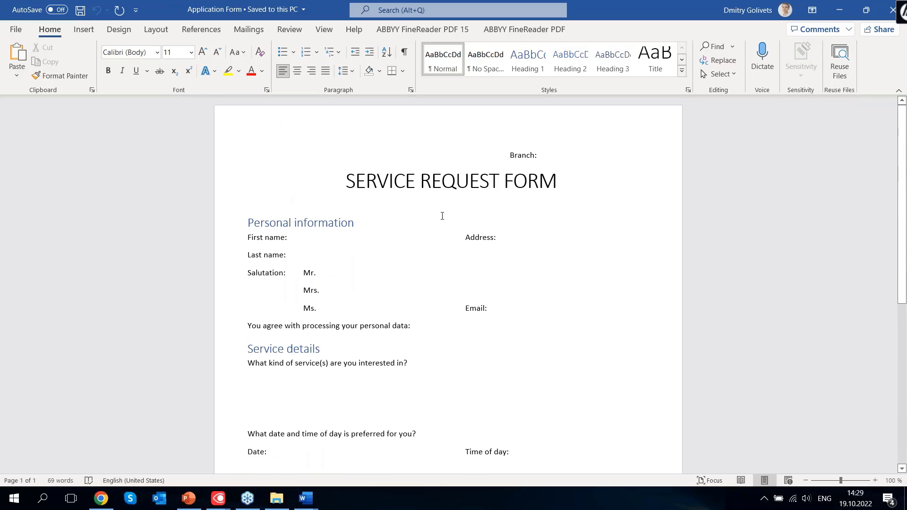
scroll(441, 216, down, 4)
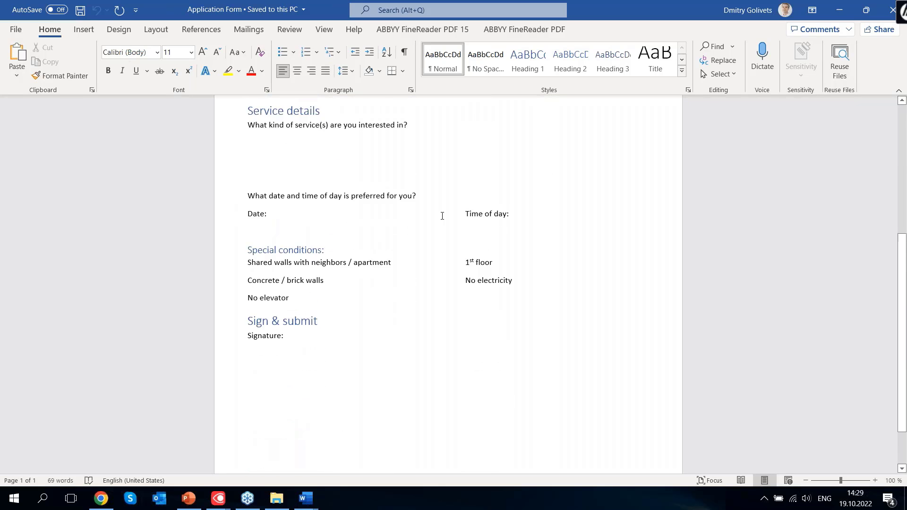
scroll(440, 200, up, 3)
scroll(440, 199, up, 2)
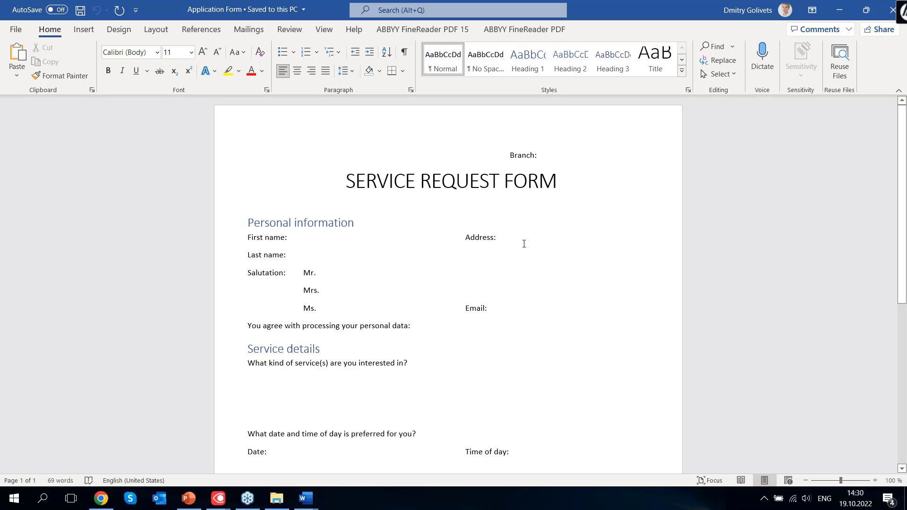
scroll(472, 274, down, 5)
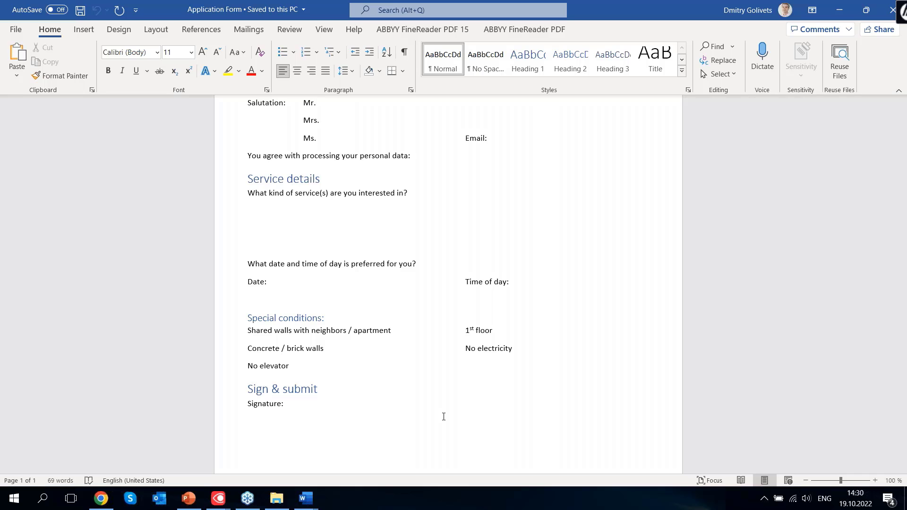
key(alt+Tab)
key(alt+Tab)
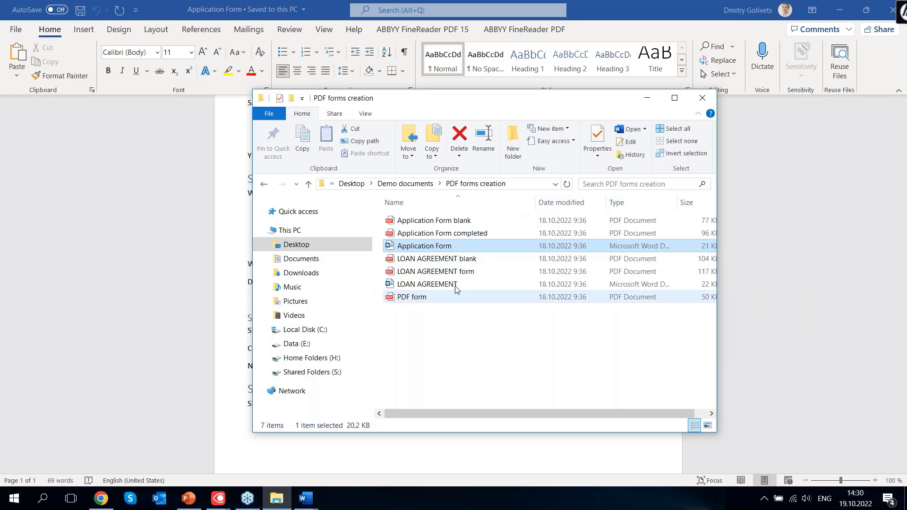
Convert Application Form with FineReader, saving it as 'Application Form Converted' in PDF forms creation
right_click(456, 250)
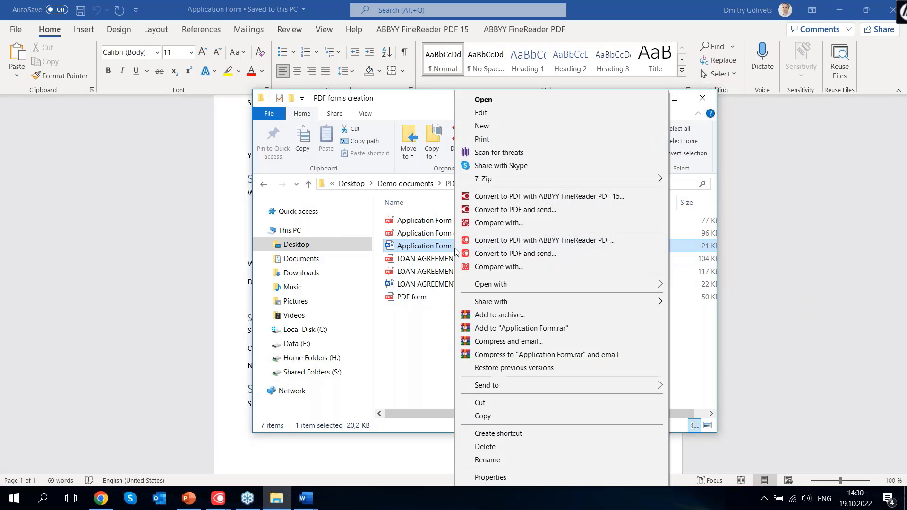
click(577, 242)
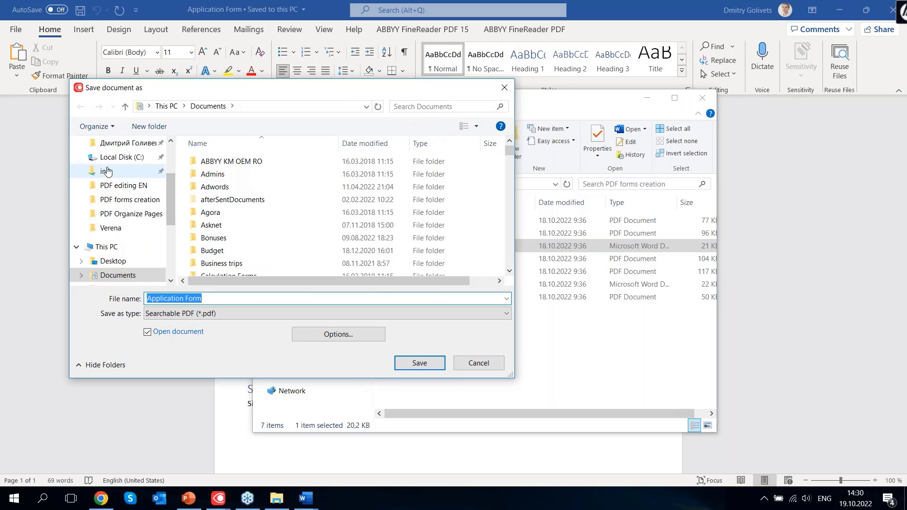
click(121, 207)
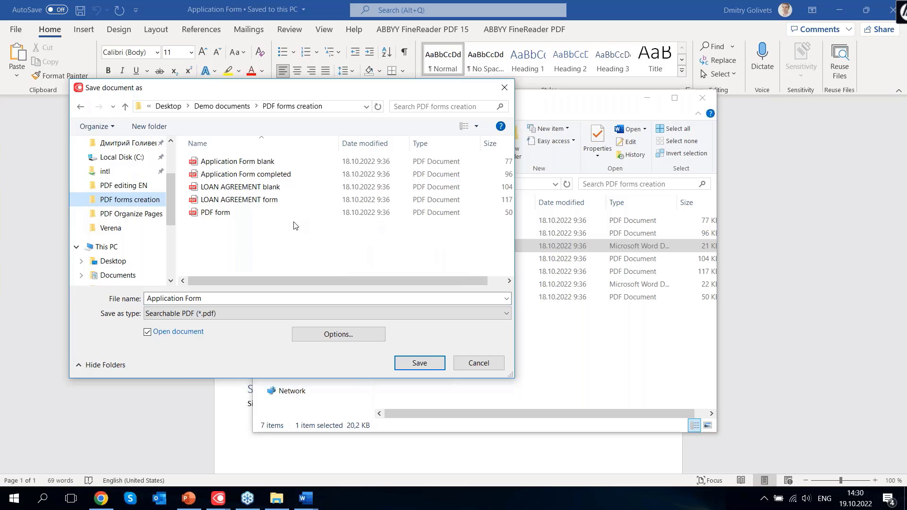
click(218, 299)
click(217, 300)
click(222, 299)
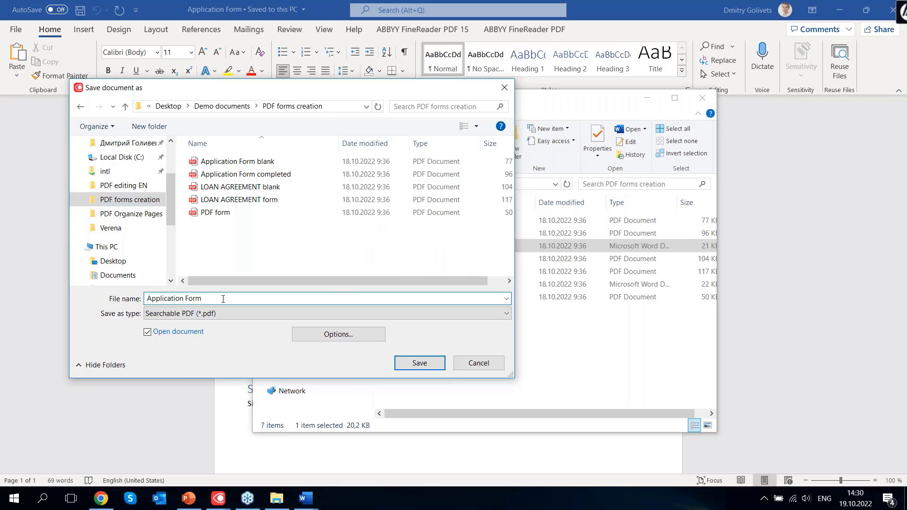
text(Converted)
click(420, 362)
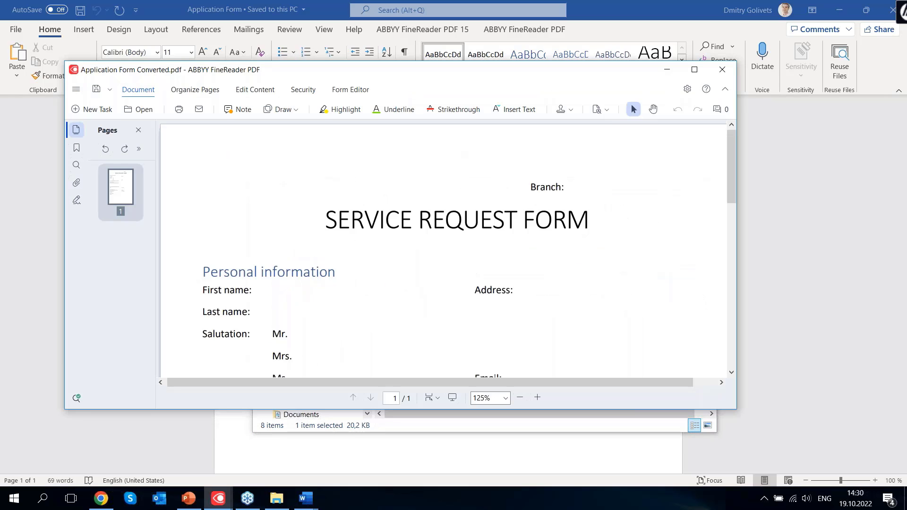
Maximize FineReader, scroll through the converted form, and switch to Form Editor mode
click(694, 70)
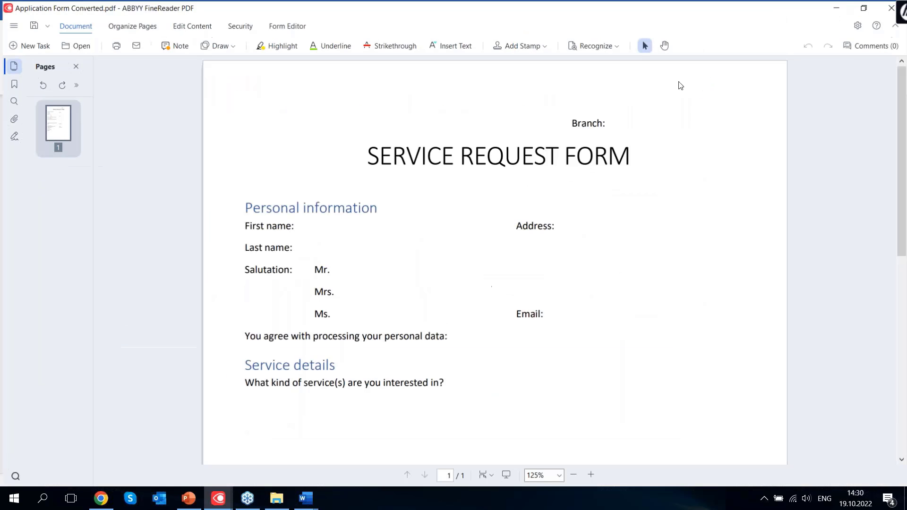
scroll(295, 277, down, 8)
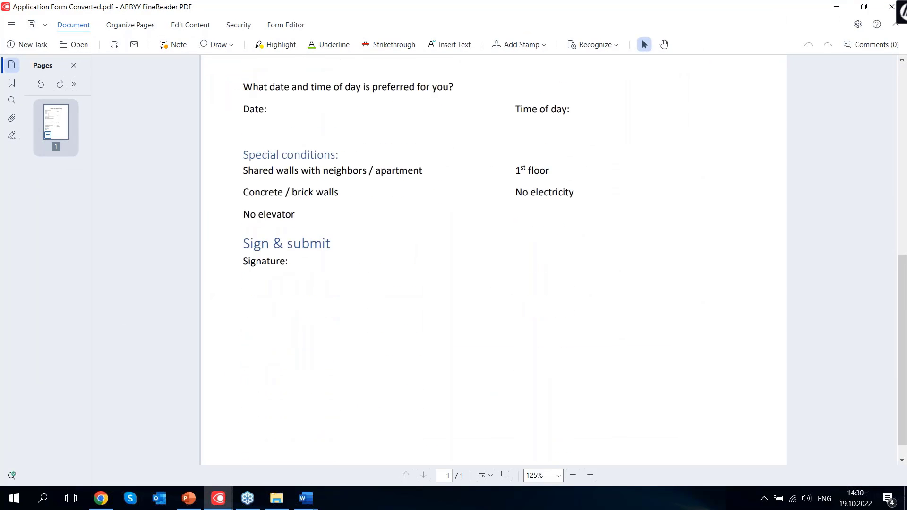
scroll(295, 276, up, 5)
scroll(494, 260, up, 3)
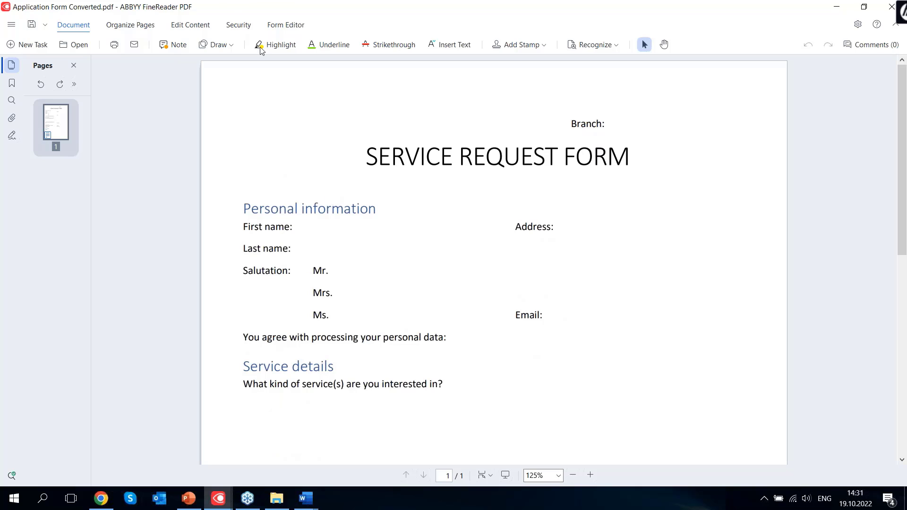
click(290, 26)
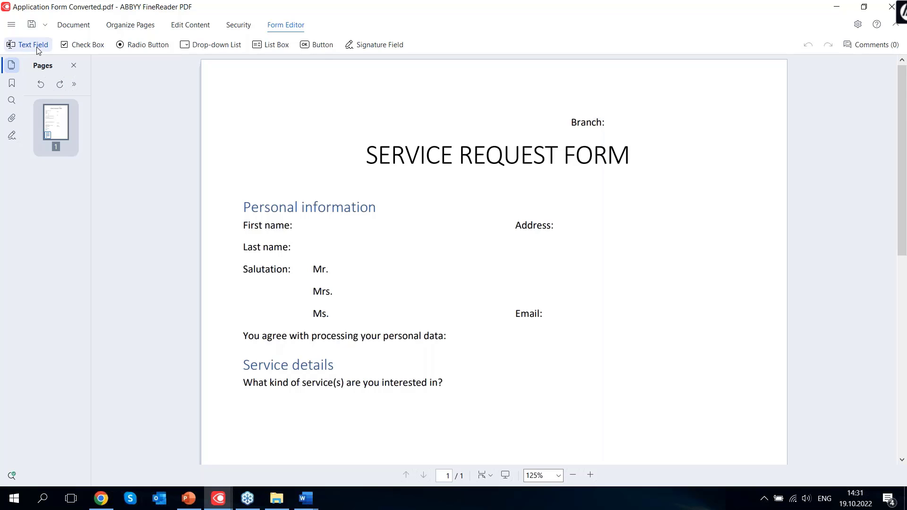
Add text fields beside First name and Last name, resized and aligned to each other
click(15, 44)
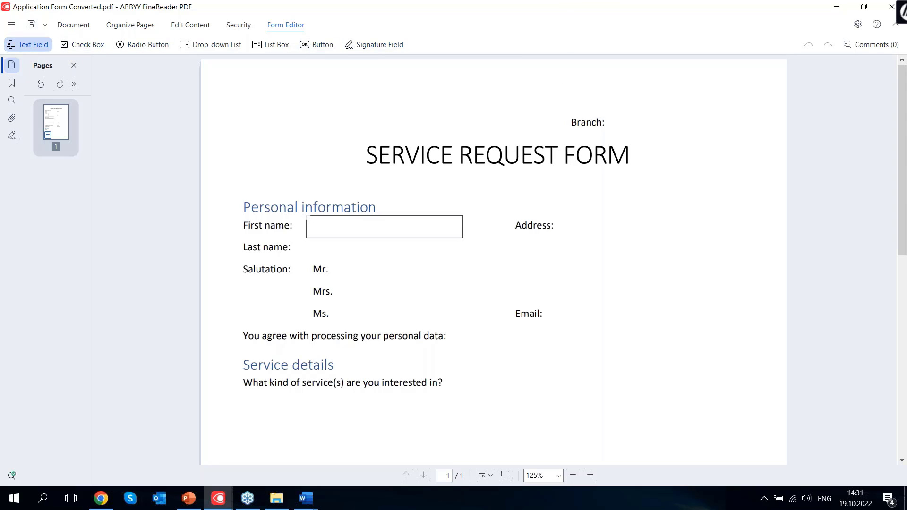
click(305, 218)
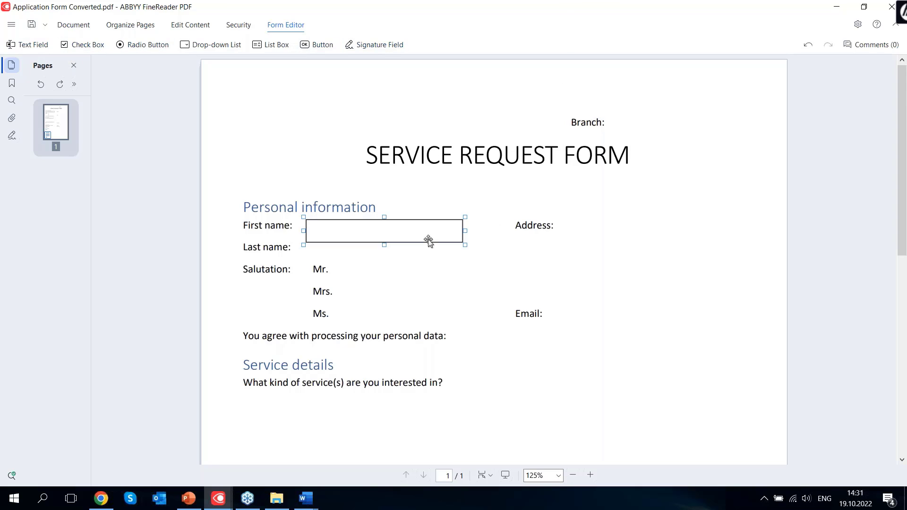
drag(465, 244, 426, 234)
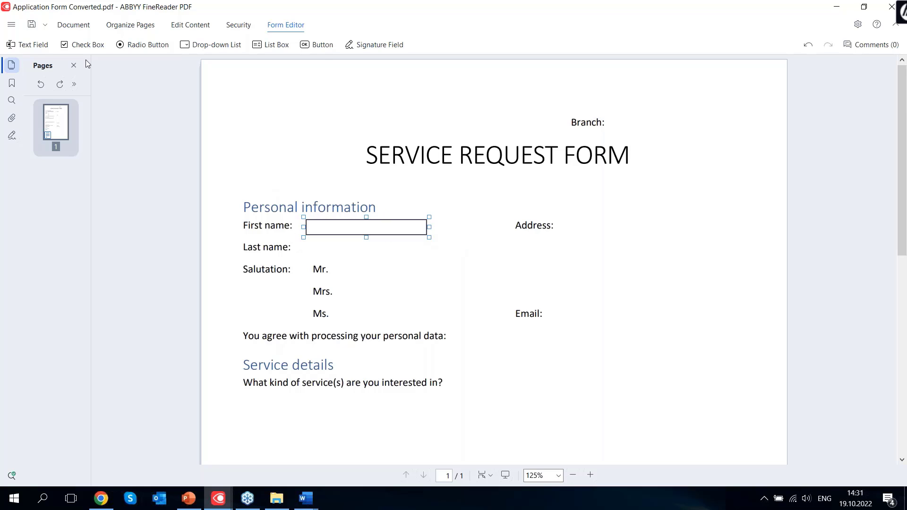
click(29, 45)
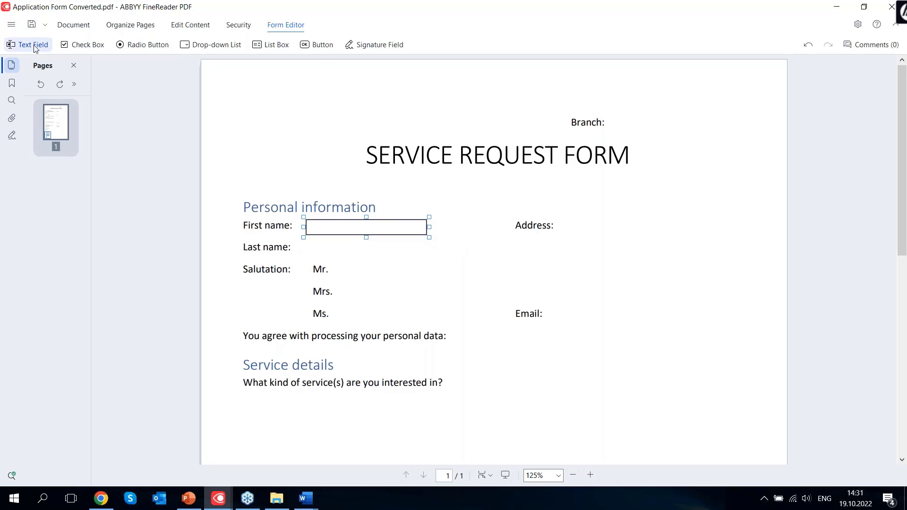
click(302, 241)
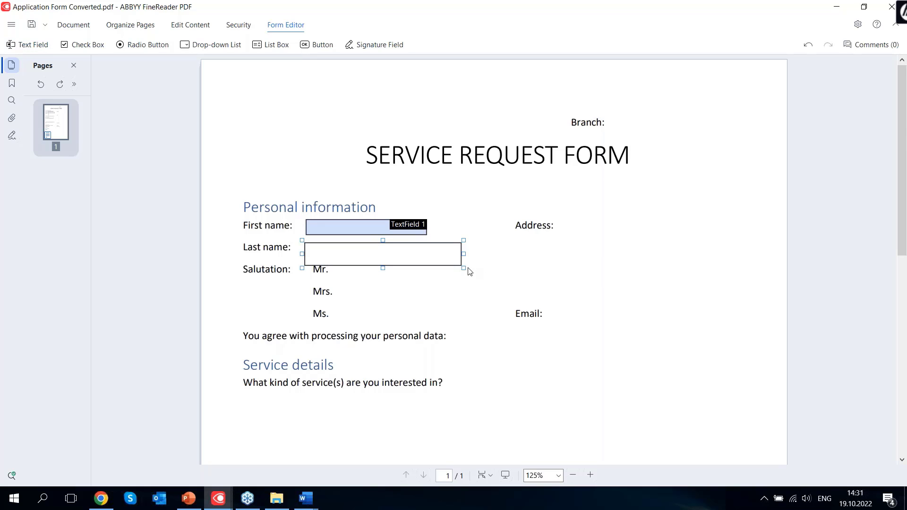
drag(463, 268, 429, 257)
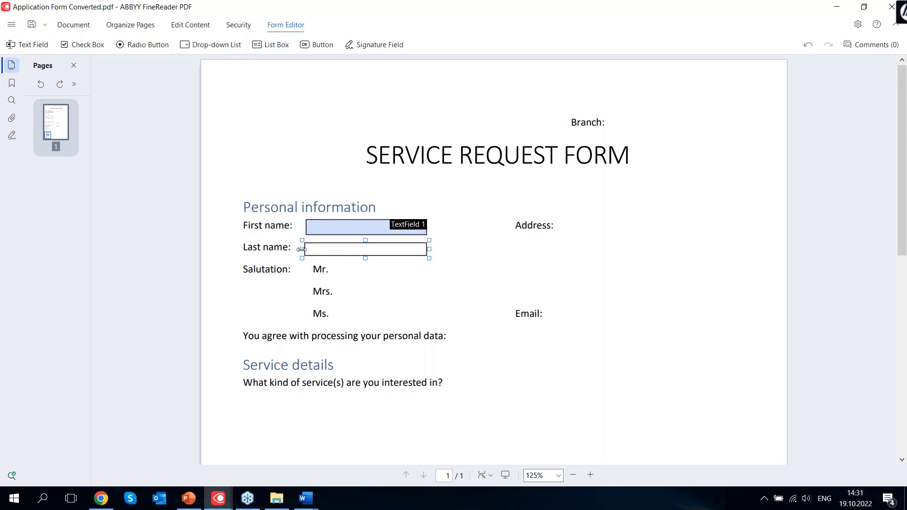
mouse_move(302, 249)
mouse_down()
mouse_move(326, 251)
mouse_move(308, 251)
mouse_up()
drag(366, 258, 369, 255)
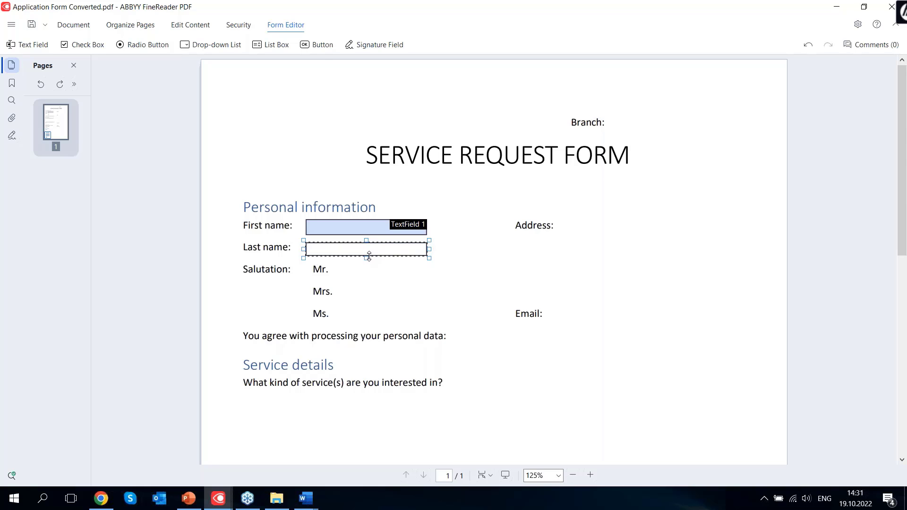
click(520, 272)
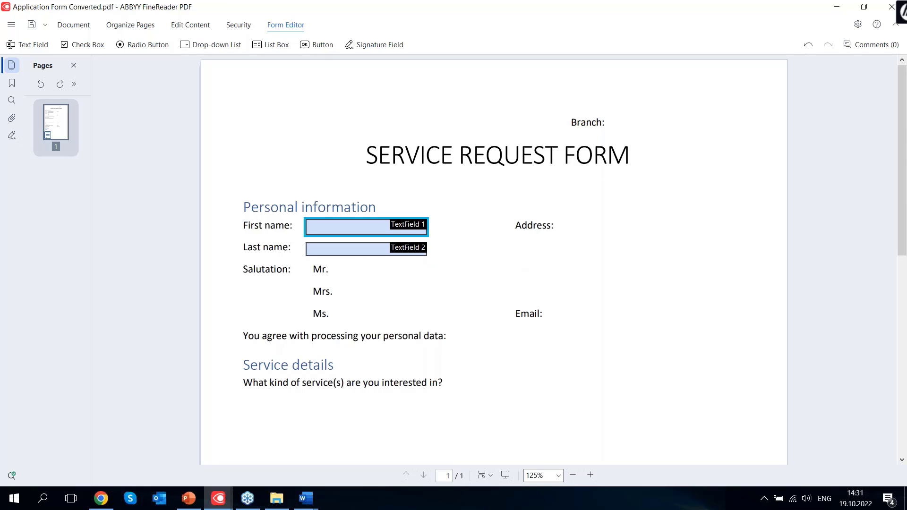
click(366, 231)
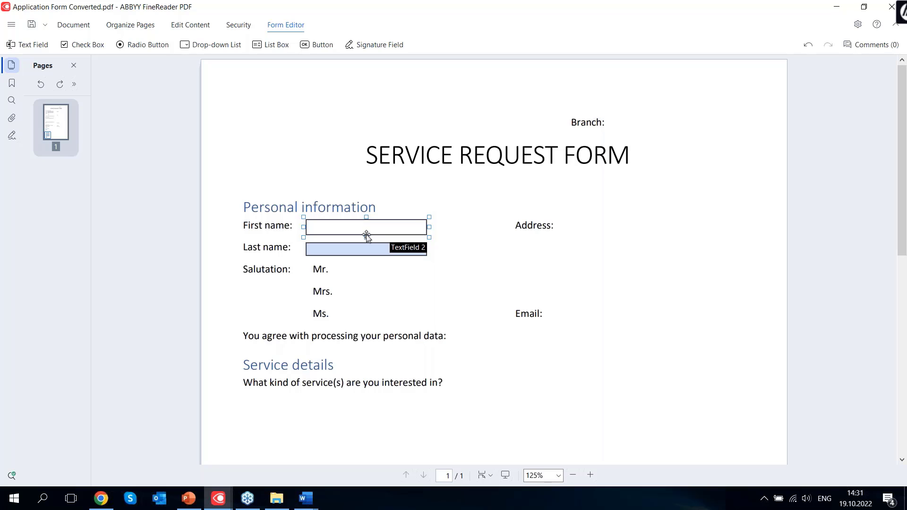
drag(367, 226, 387, 225)
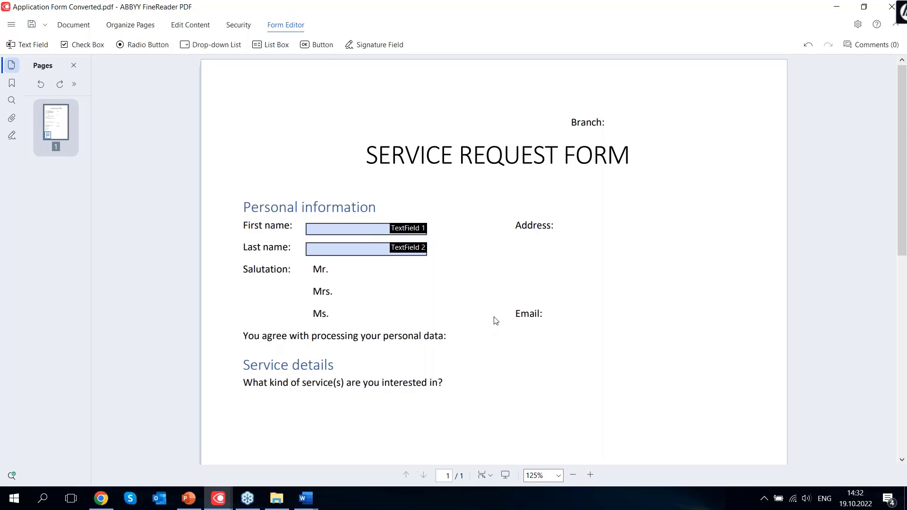
Add a wider, taller text field beside Address, resized to fit its line
click(34, 45)
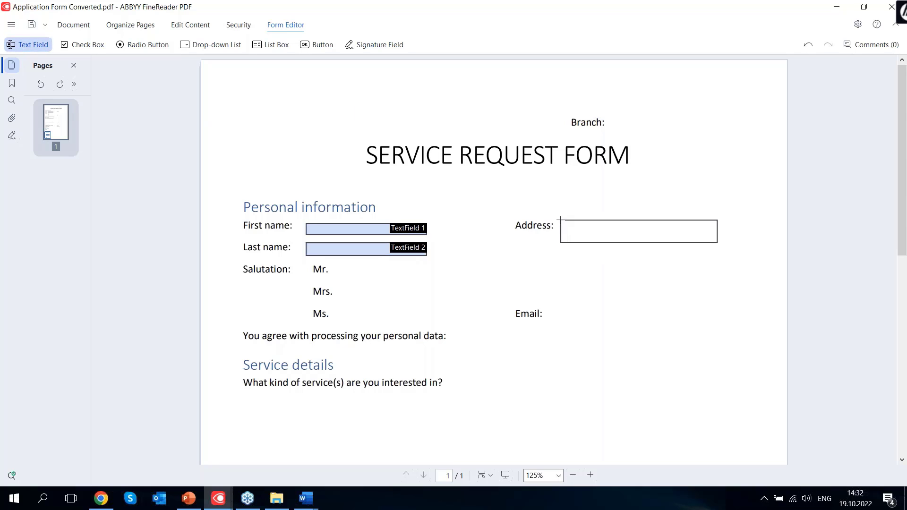
click(561, 220)
drag(720, 248, 693, 236)
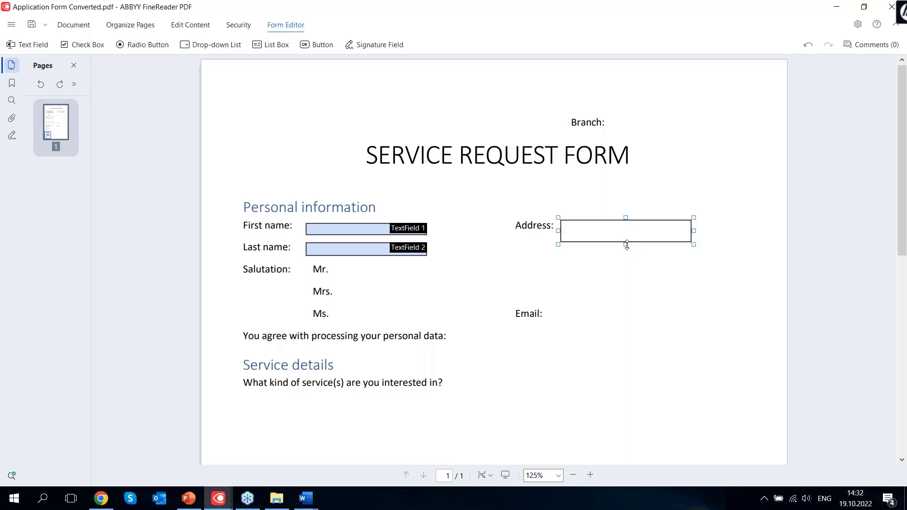
drag(626, 245, 628, 237)
drag(693, 227, 757, 227)
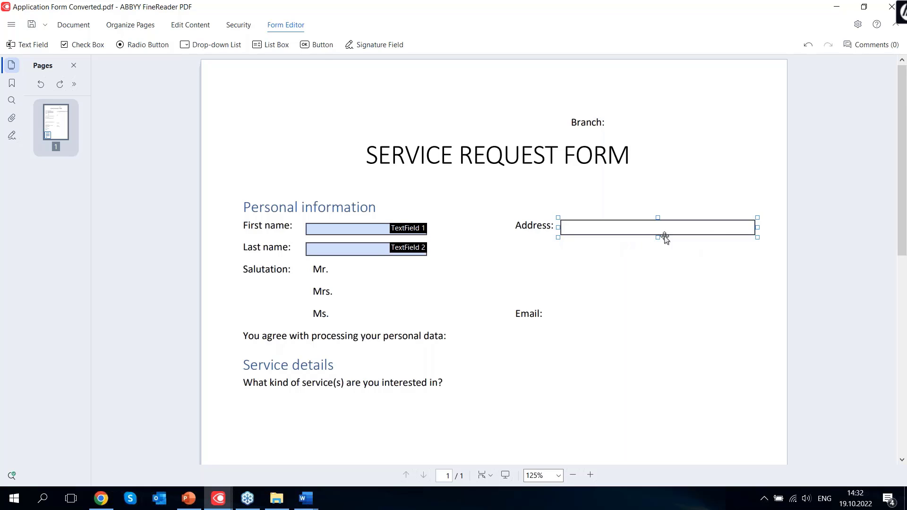
drag(660, 237, 666, 251)
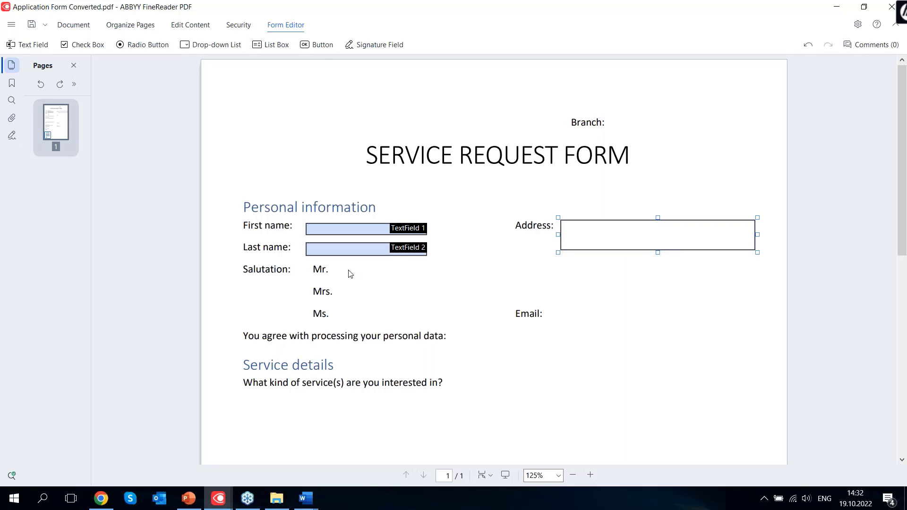
Add a small check box beside Mr. and paste copies beside Mrs. and Ms
click(94, 46)
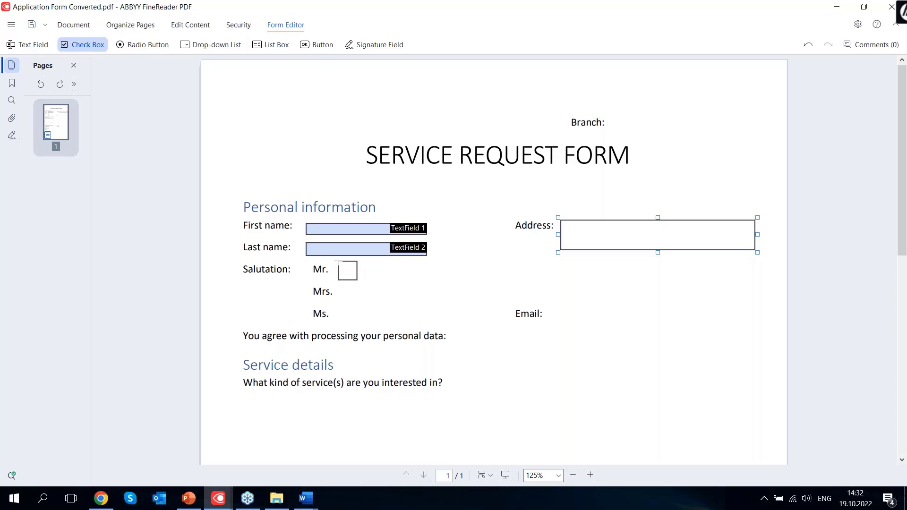
click(337, 262)
drag(356, 278, 349, 272)
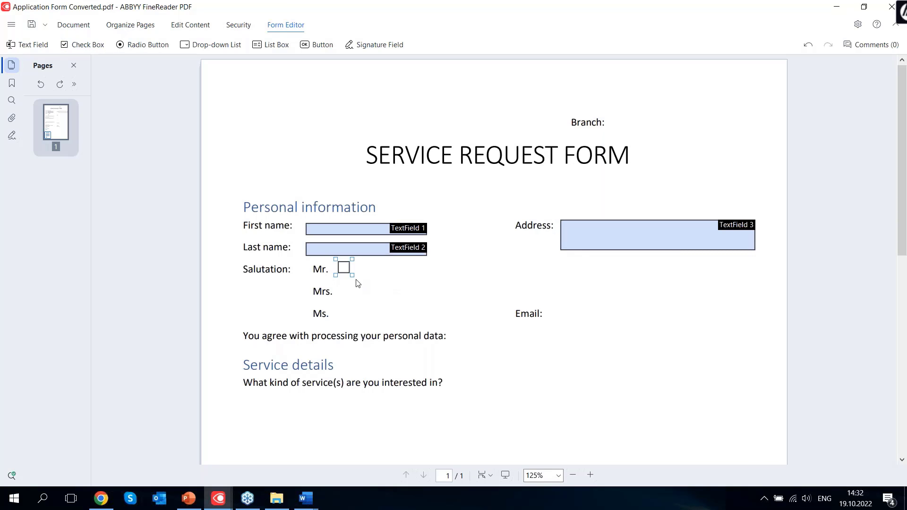
key(ctrl+v)
drag(360, 286, 346, 320)
key(ctrl+v)
click(467, 290)
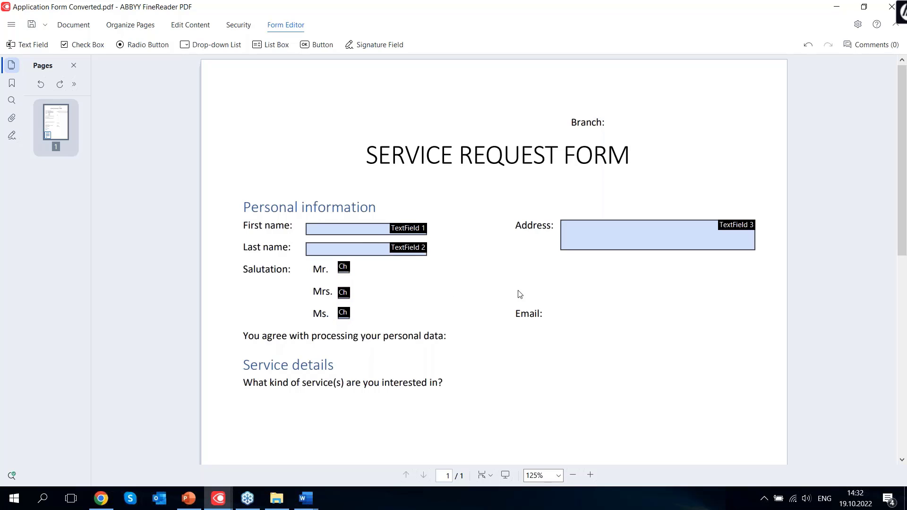
click(344, 293)
click(407, 290)
Add a text field beside Email
click(29, 44)
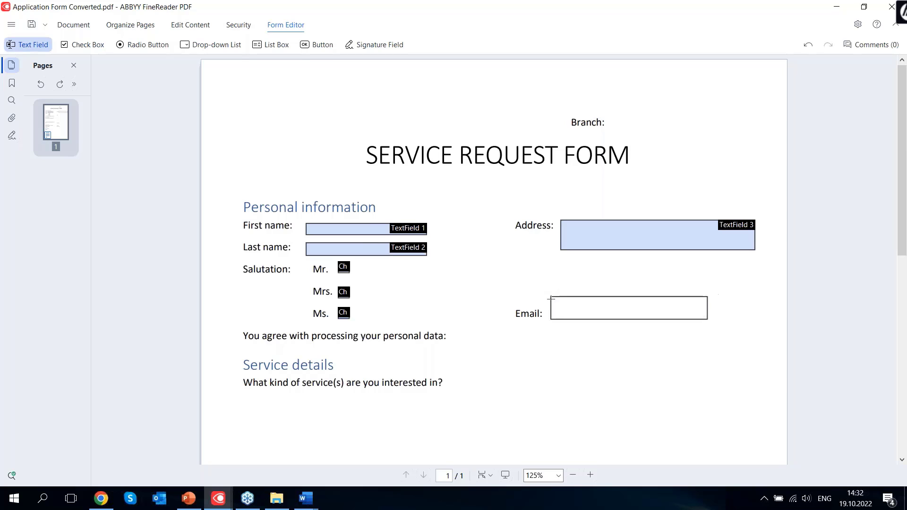
click(550, 303)
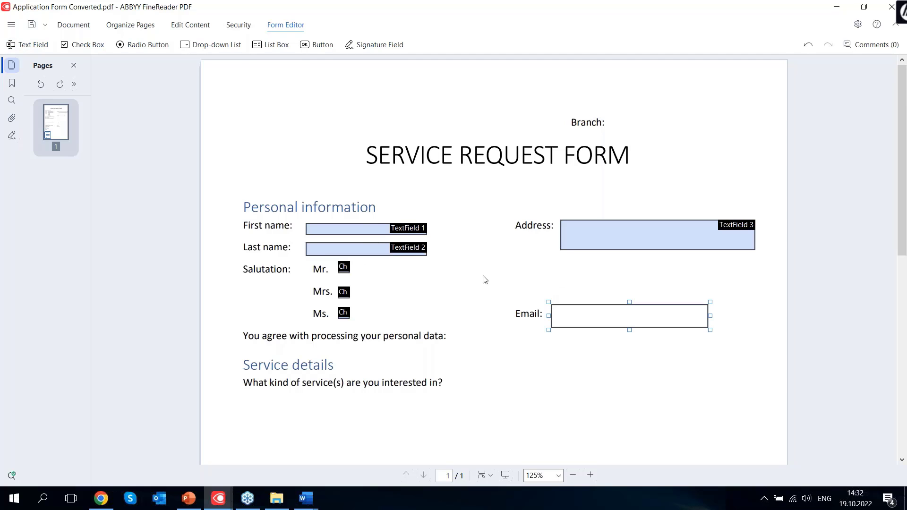
scroll(469, 276, down, 2)
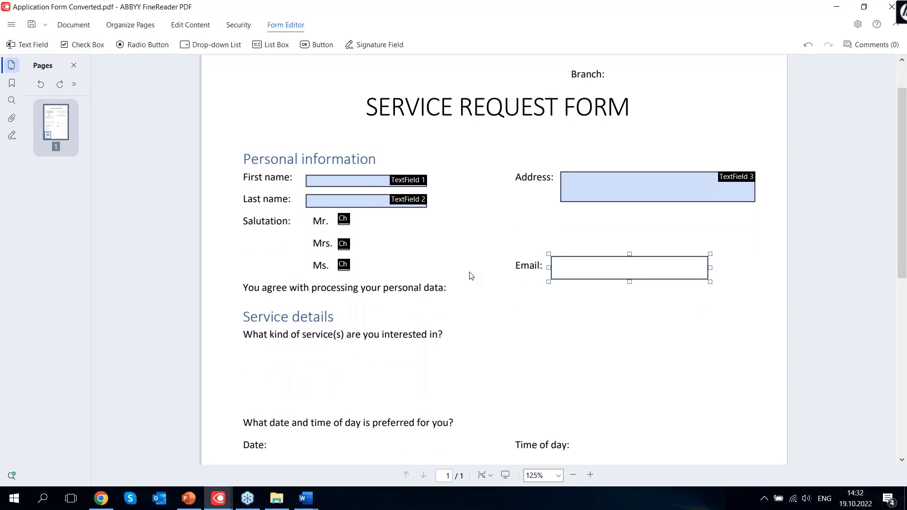
scroll(277, 176, up, 2)
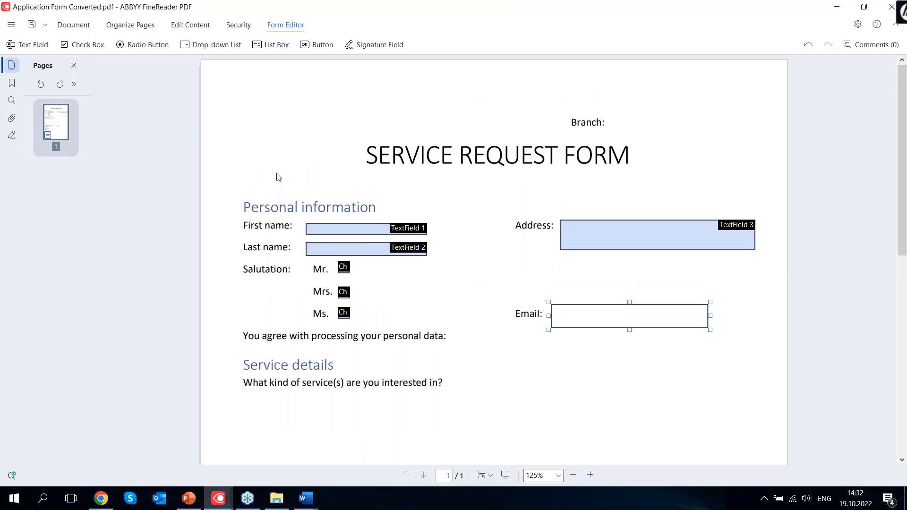
click(125, 49)
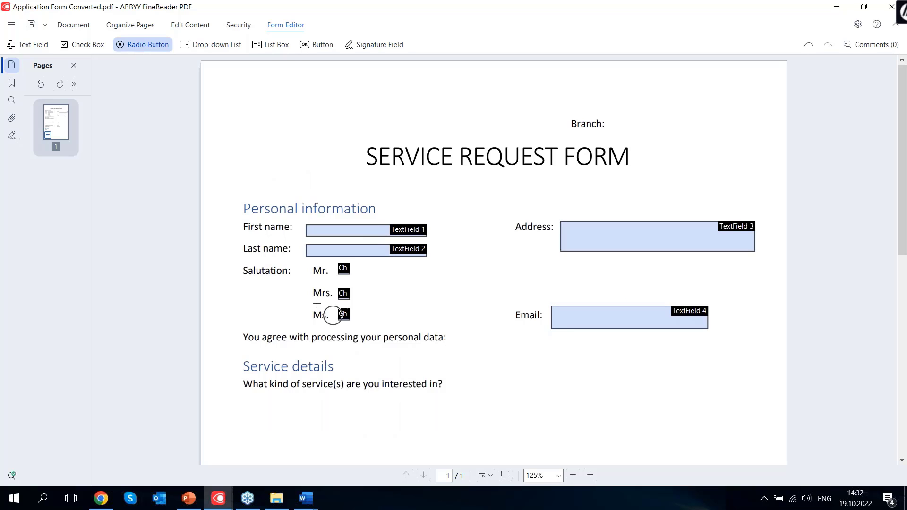
Add a radio button after the personal-data consent line and a list box by the services question, opening its properties
click(452, 329)
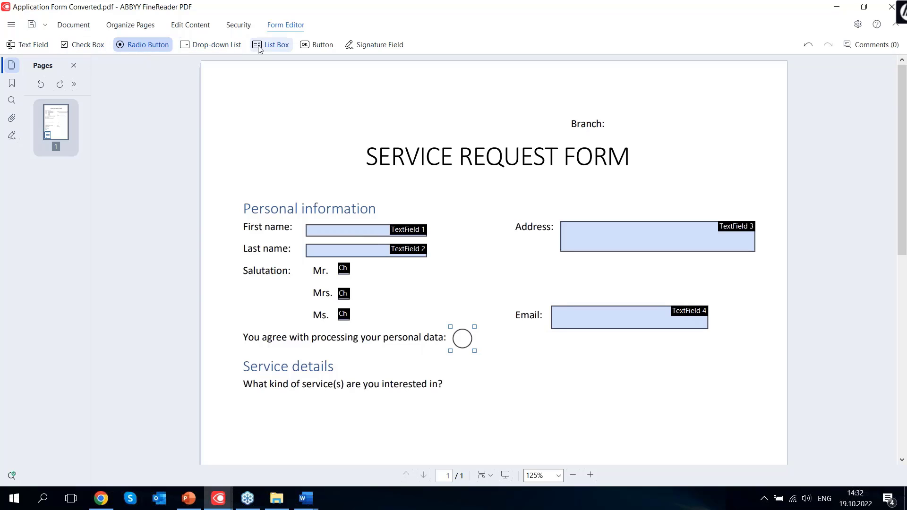
scroll(312, 375, down, 4)
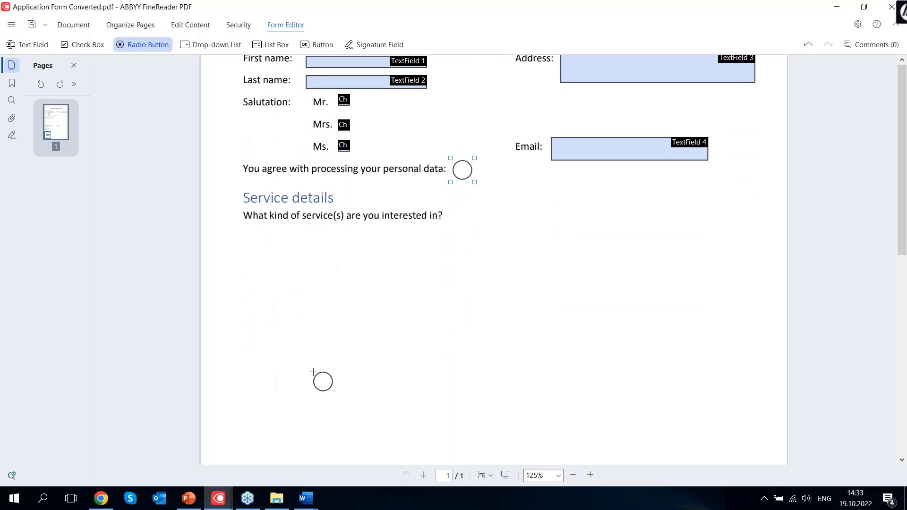
click(269, 45)
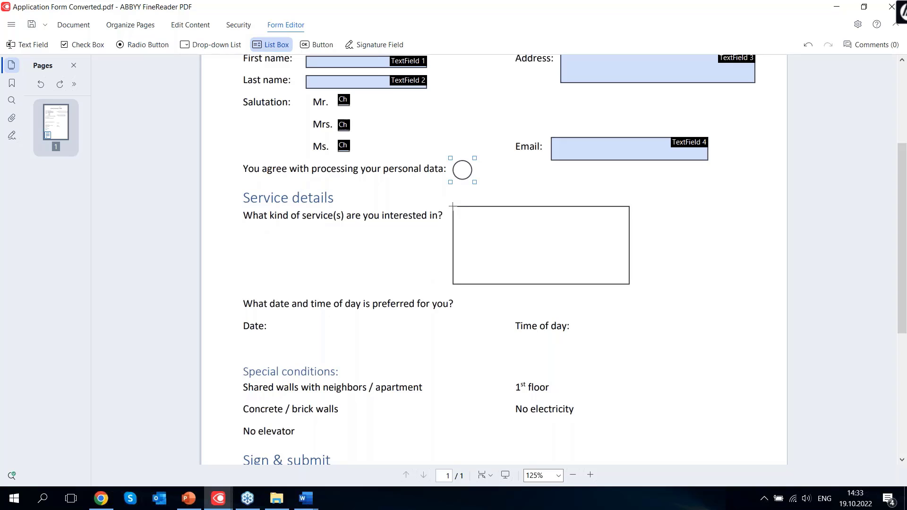
click(452, 205)
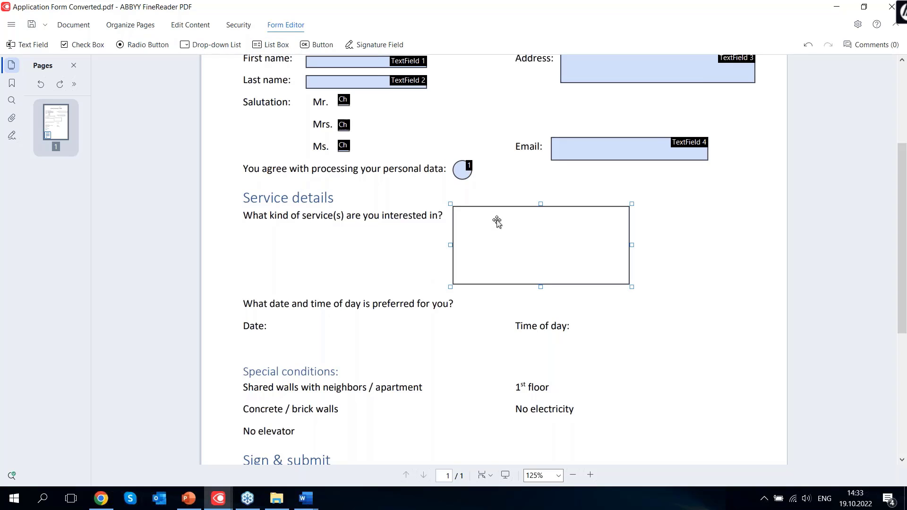
double_click(485, 221)
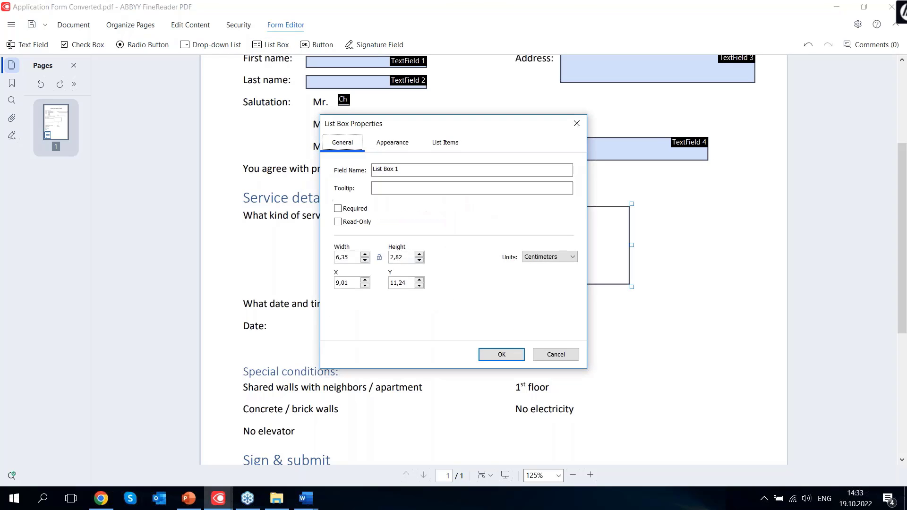
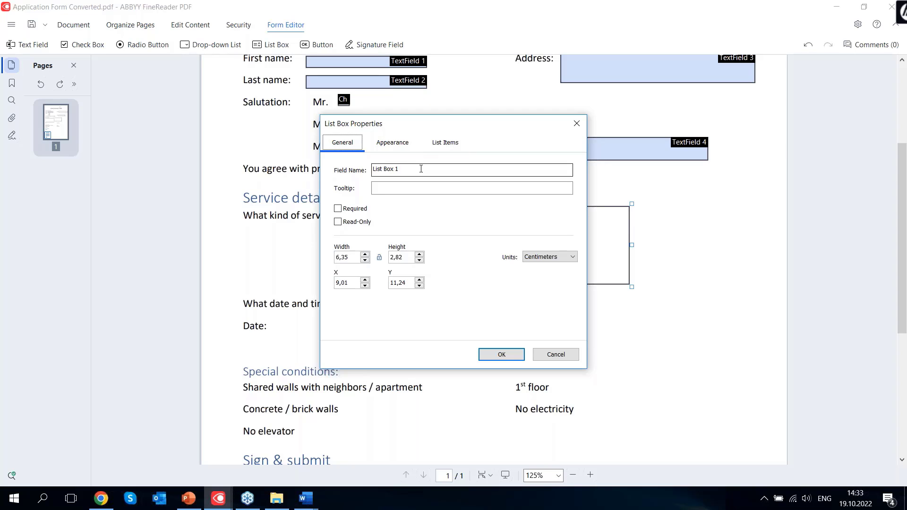
Add Electricity, Water supply and Heating as the list box's items
click(438, 142)
click(543, 183)
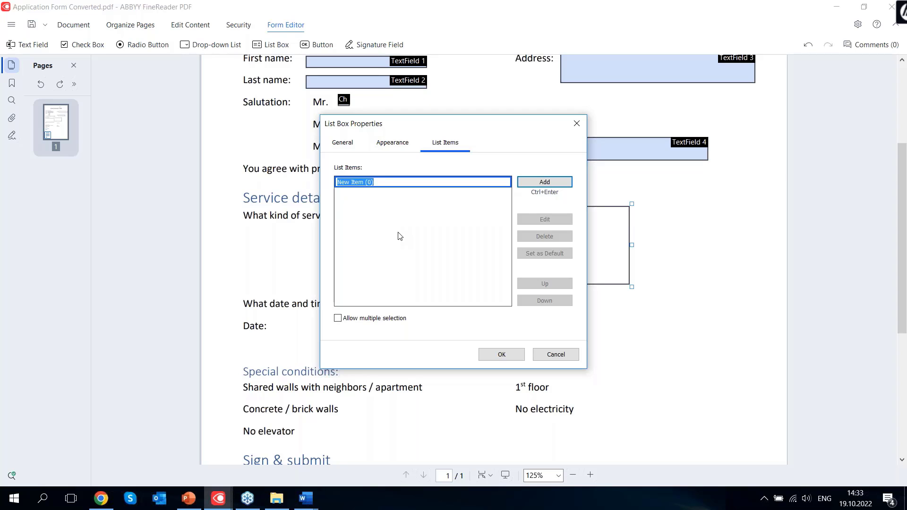
text(Electricity)
key(ctrl+Return)
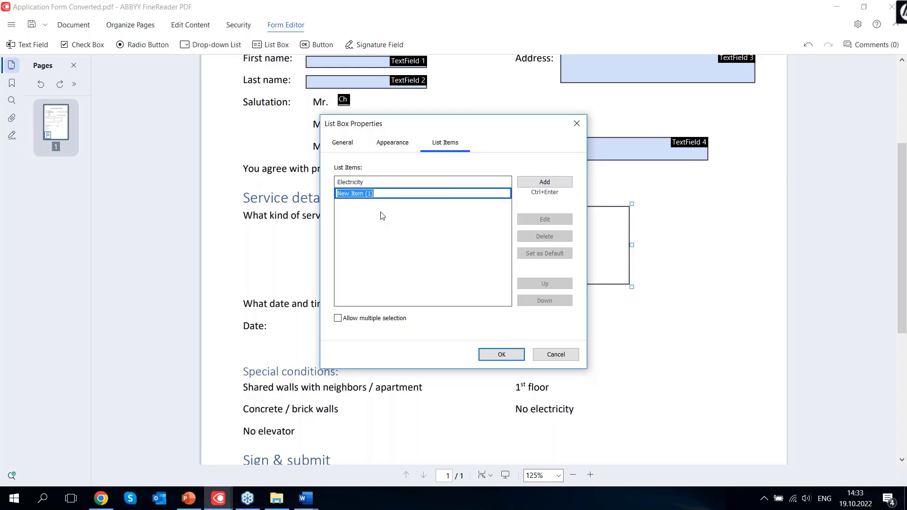
text(Wate)
key(BackSpace)
key(BackSpace)
text(ater supply)
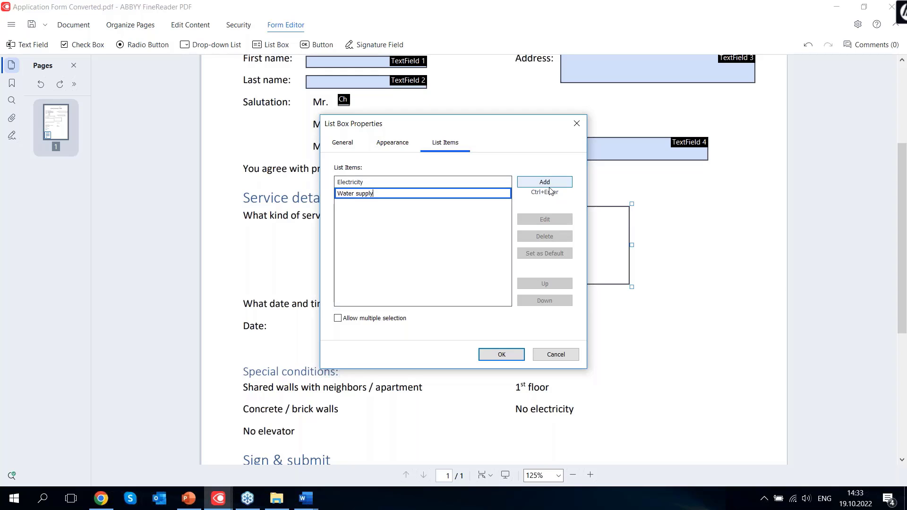
click(545, 182)
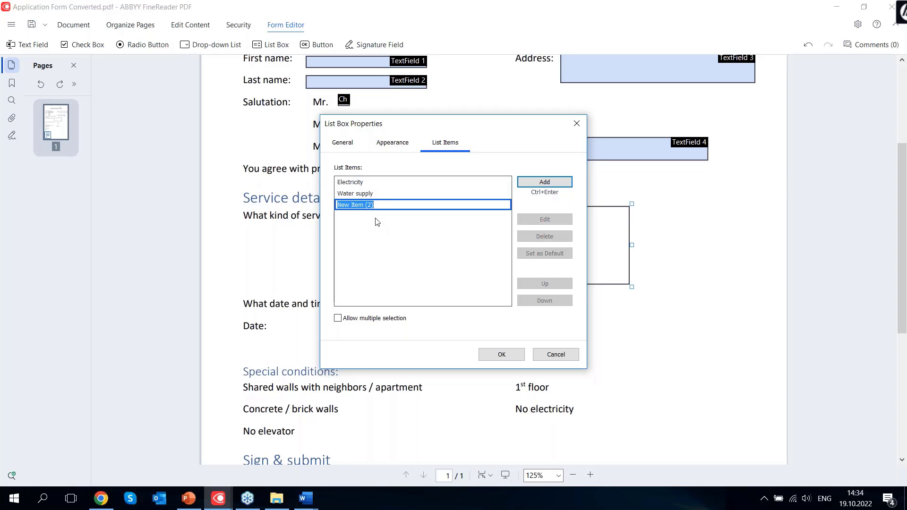
text(Heating)
click(382, 321)
Allow multiple selection for the list box and apply the three items
click(338, 318)
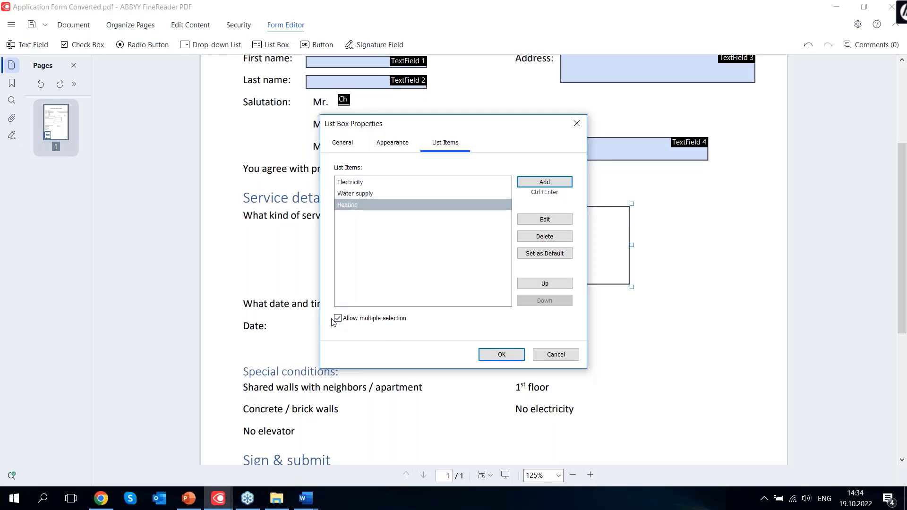
click(368, 183)
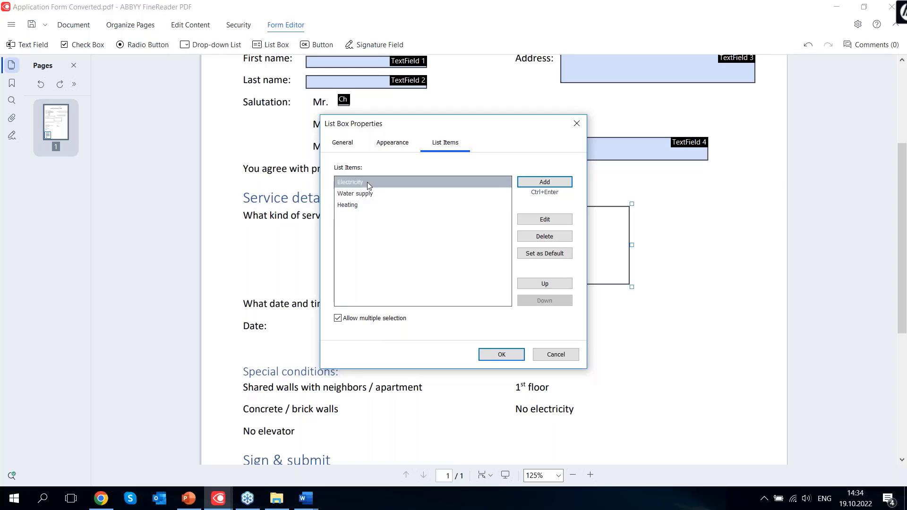
click(367, 194)
click(364, 211)
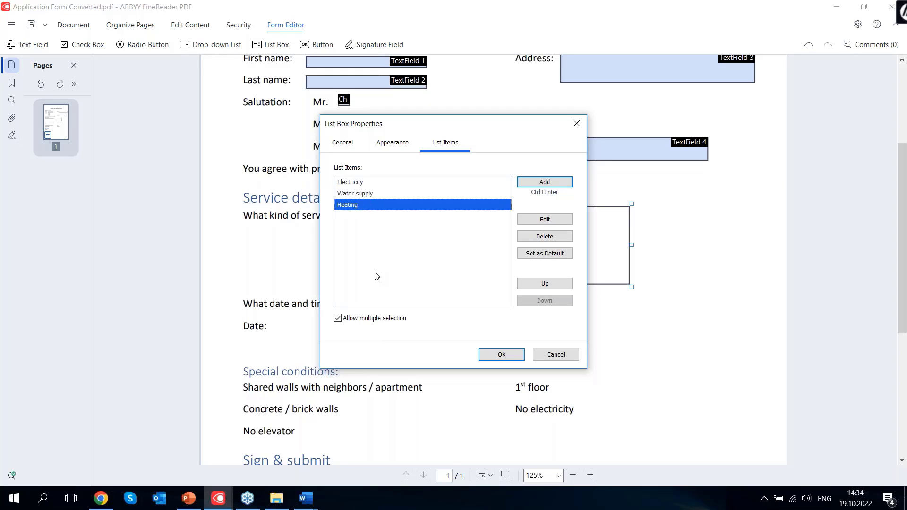
click(499, 354)
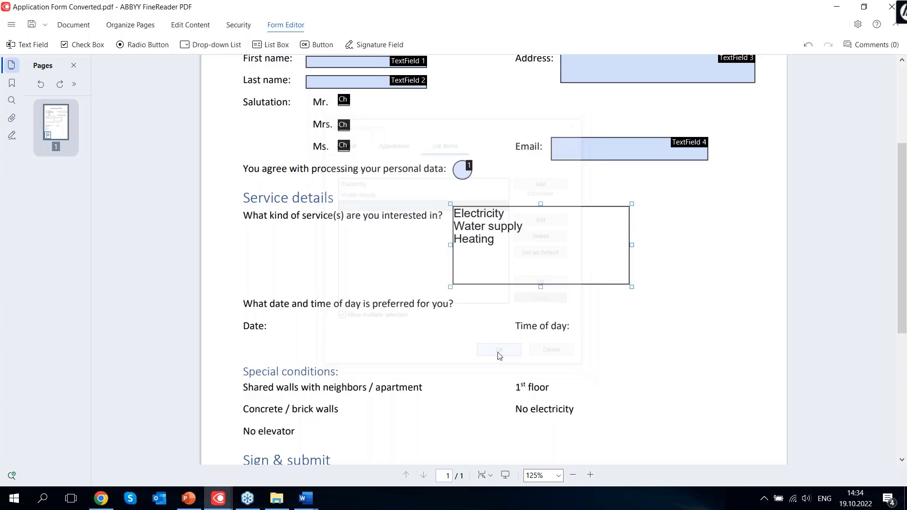
click(664, 233)
Rename TextField 1 to 'First name' with tooltip 'Enter your first (given) name'
scroll(488, 195, up, 3)
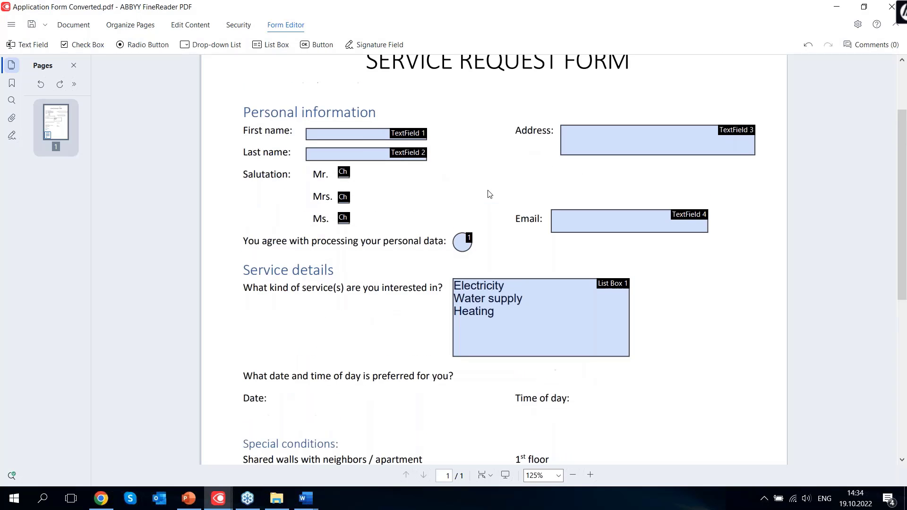
click(351, 136)
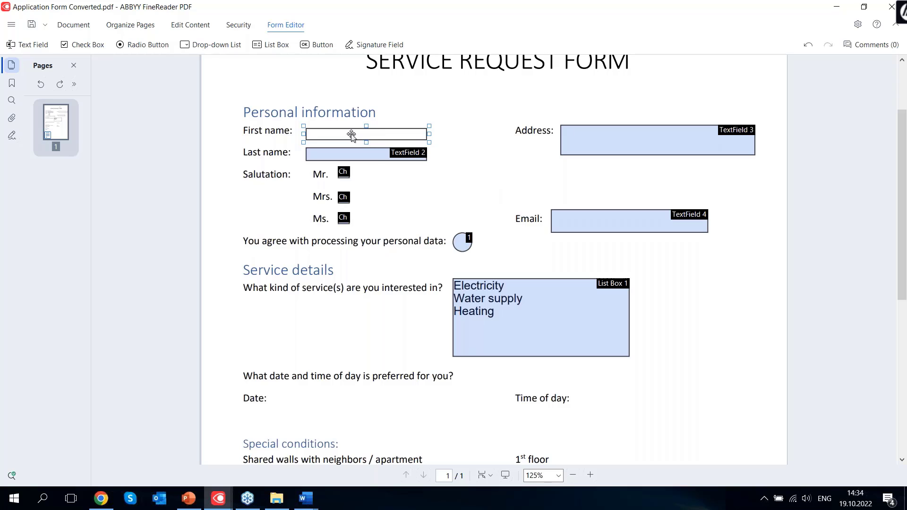
right_click(352, 136)
click(401, 146)
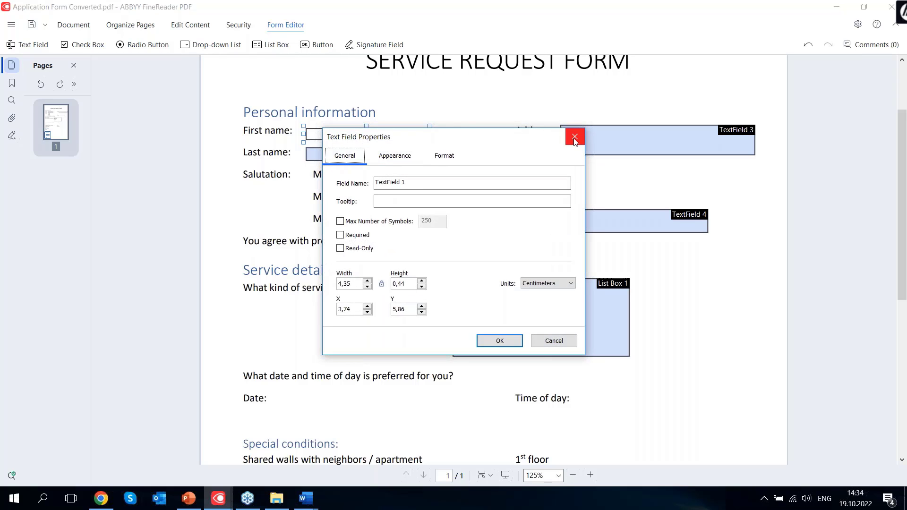
click(383, 202)
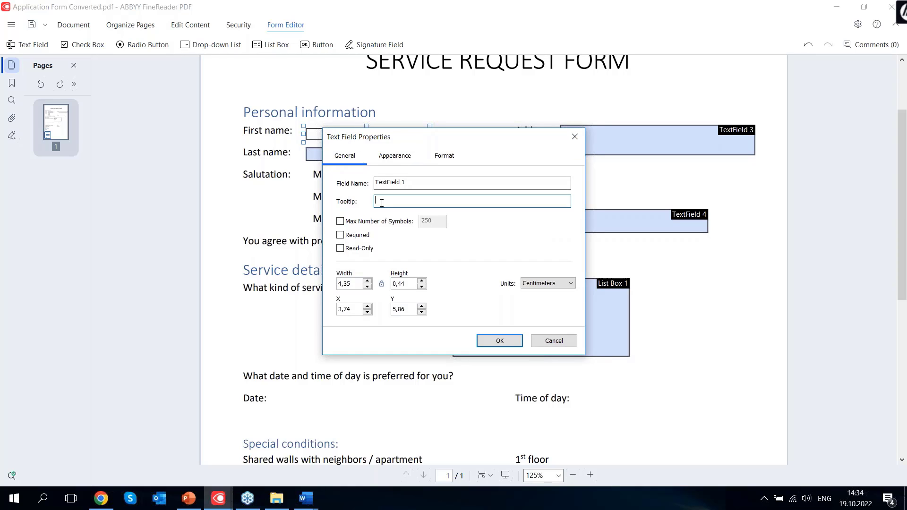
click(383, 202)
drag(420, 182, 372, 183)
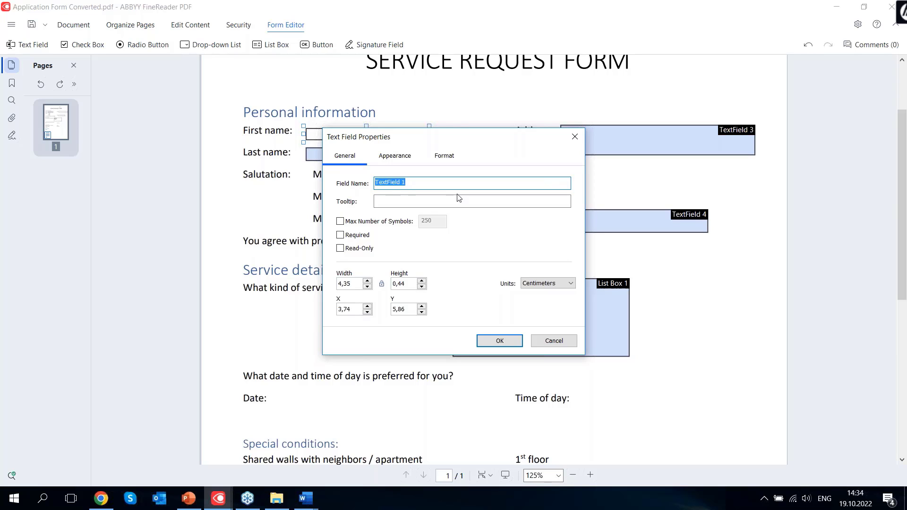
text(First name)
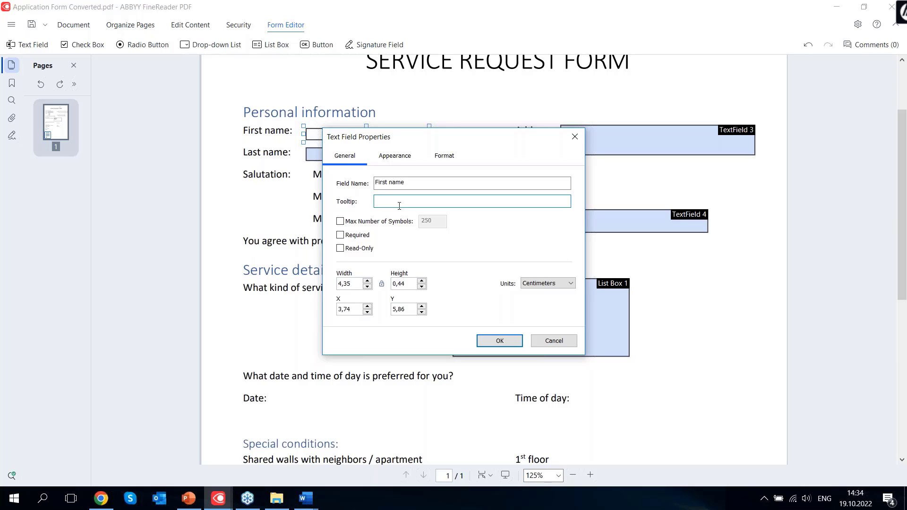
text(Enter your first (given) name)
Check the Appearance and Format settings, keep the Text format, and confirm
click(390, 158)
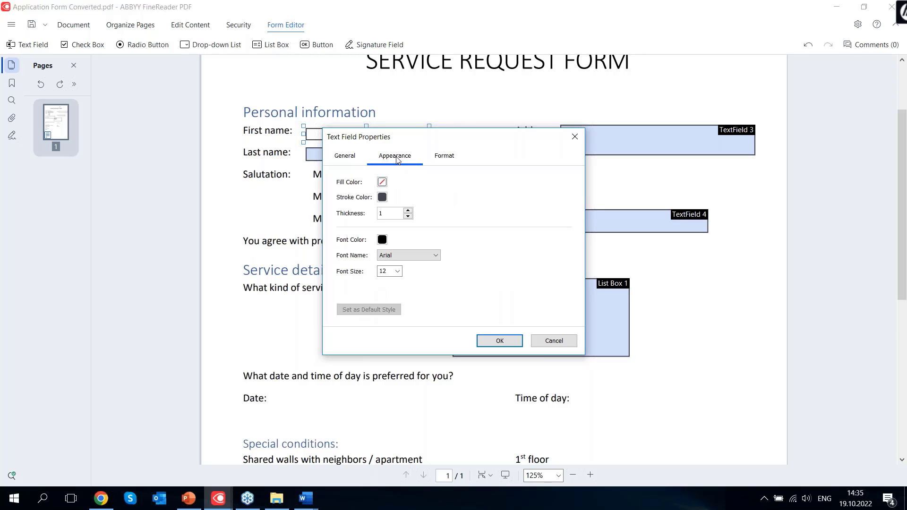
click(443, 158)
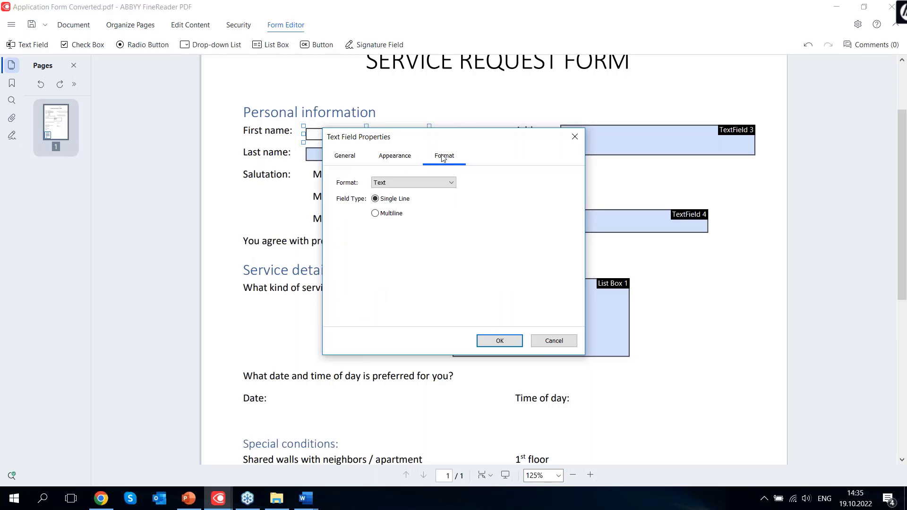
click(432, 182)
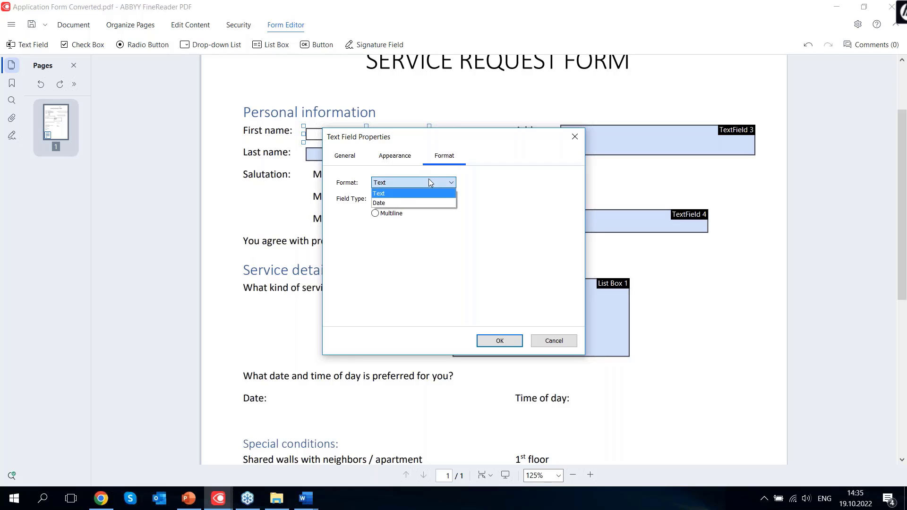
click(431, 183)
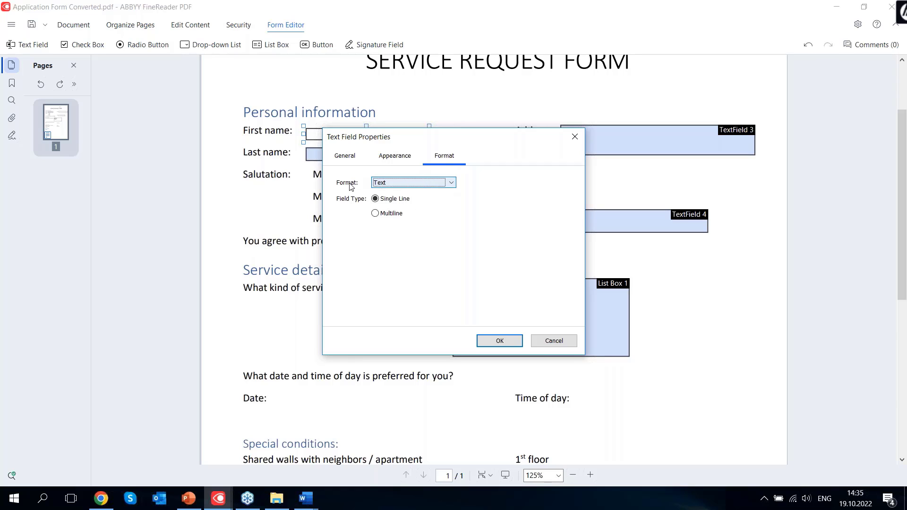
click(410, 182)
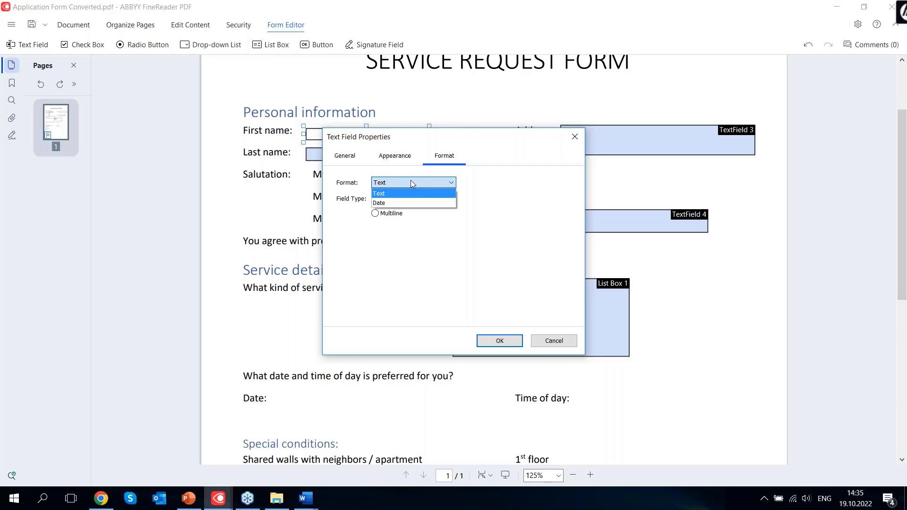
click(410, 182)
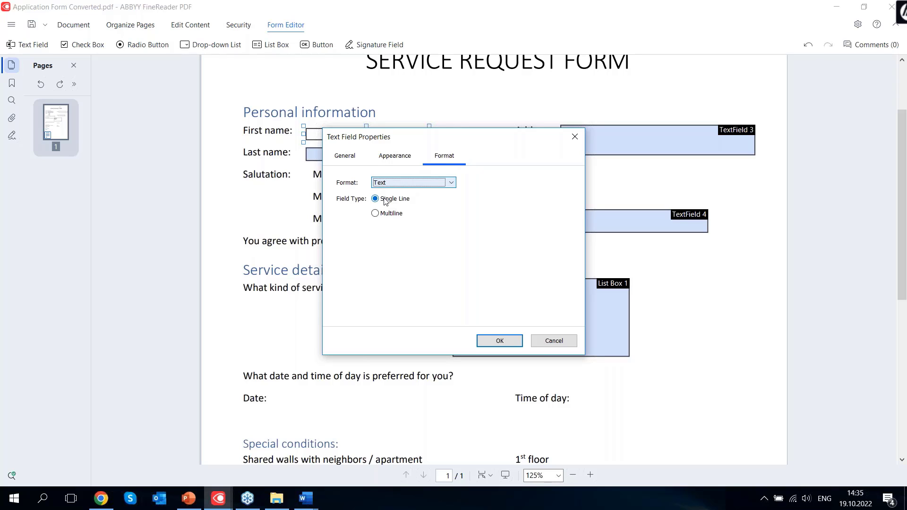
click(514, 344)
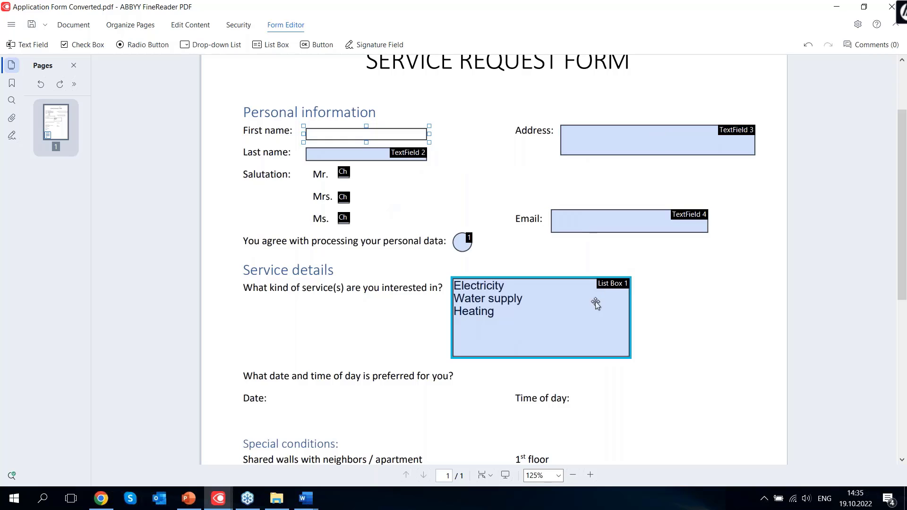
scroll(419, 289, down, 2)
Add a text field beside Date: and set its format to Date
scroll(420, 290, down, 3)
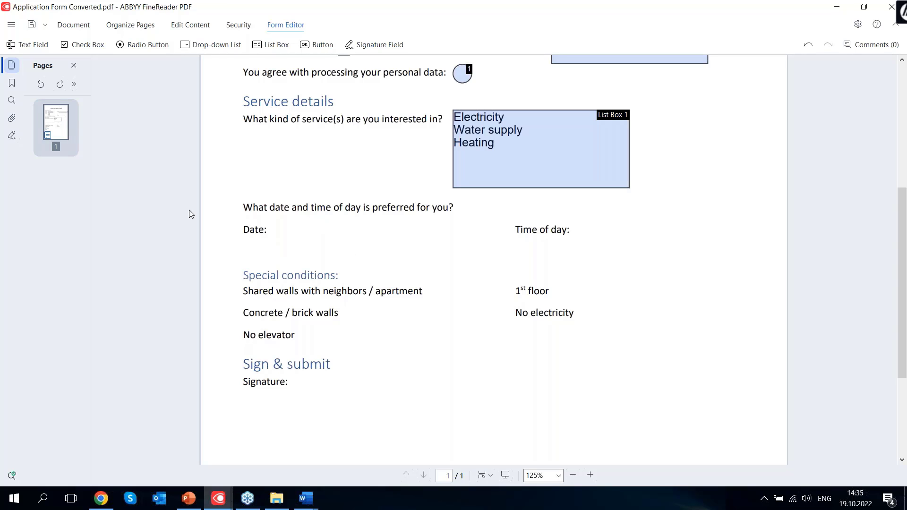
click(32, 45)
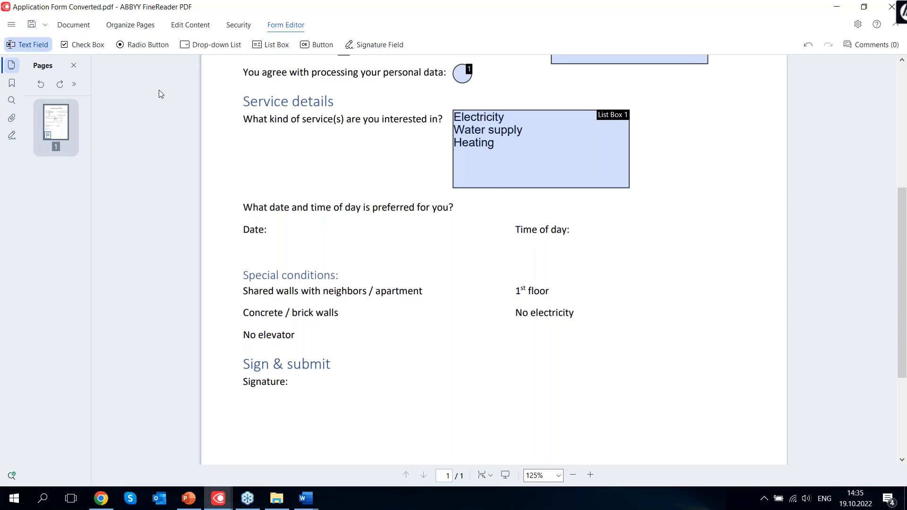
click(274, 226)
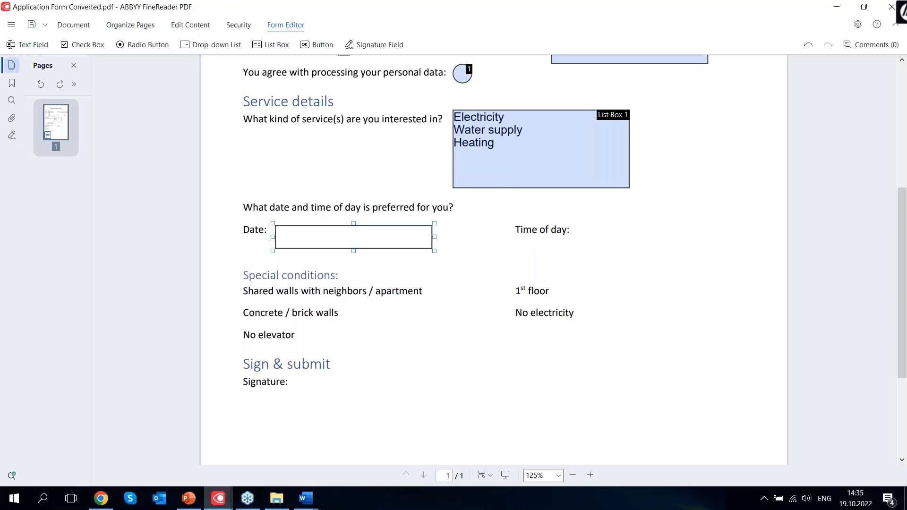
right_click(348, 234)
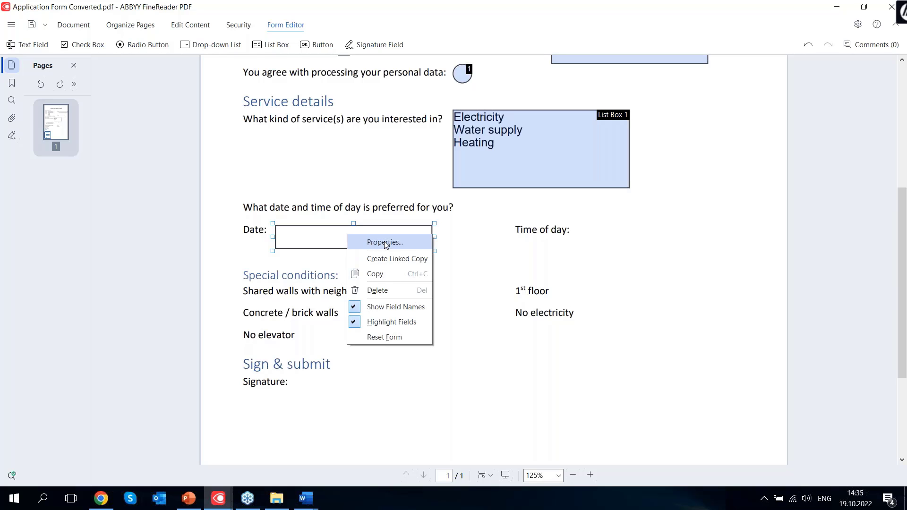
click(385, 242)
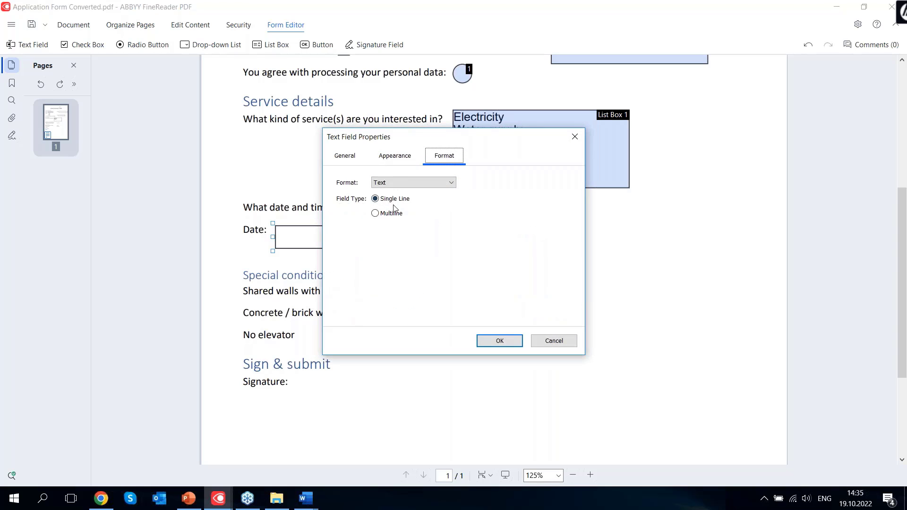
click(411, 183)
click(394, 200)
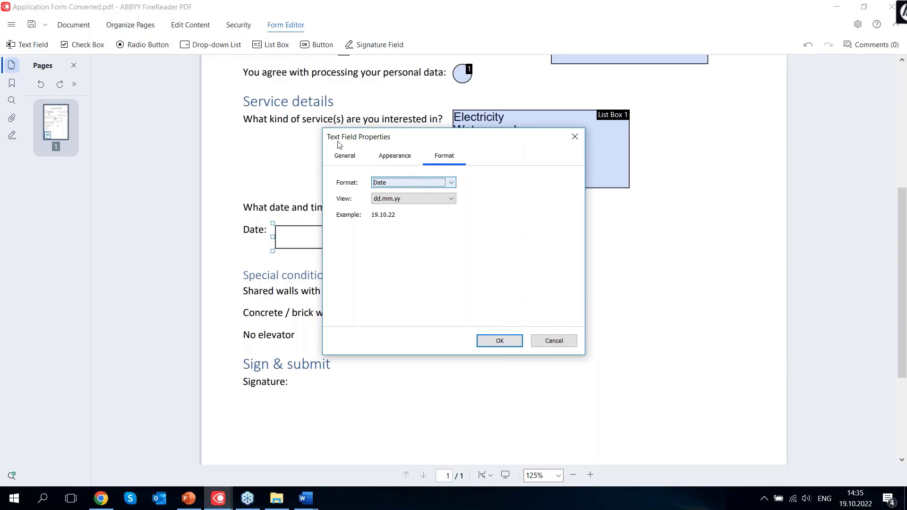
click(514, 341)
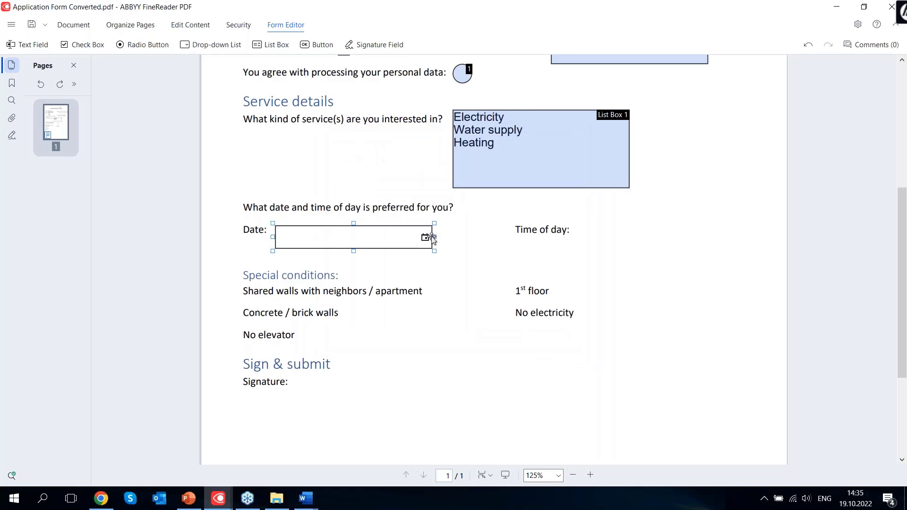
Narrow the Date field by dragging its right edge left
drag(434, 236, 352, 235)
click(277, 242)
click(676, 234)
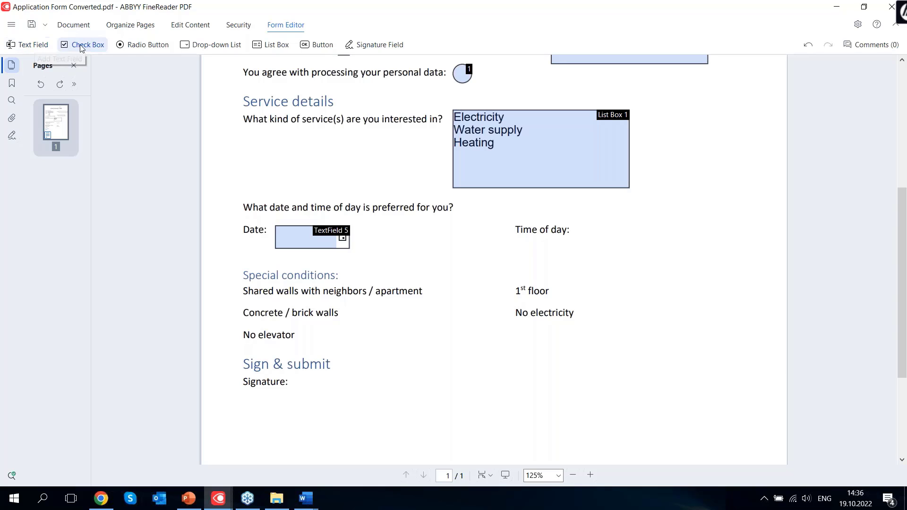
Place a signature field under the Signature: label, accepting its default properties
click(366, 46)
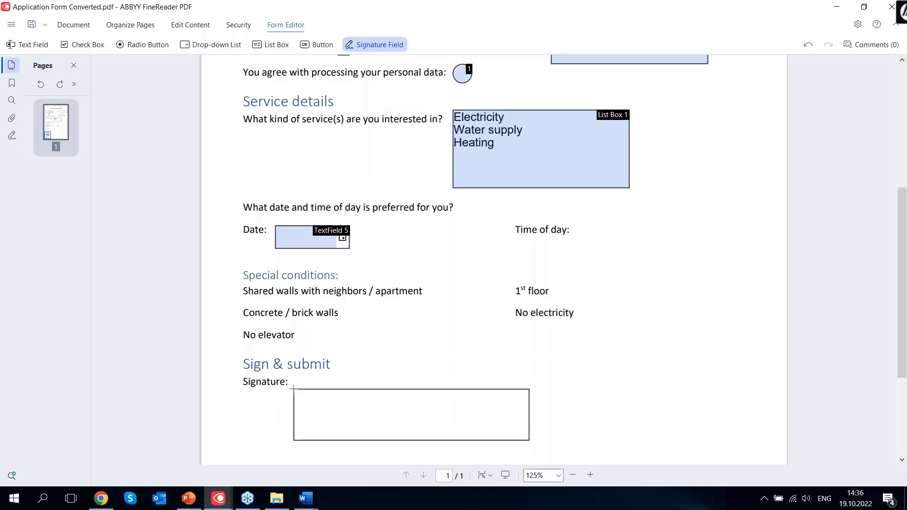
click(251, 392)
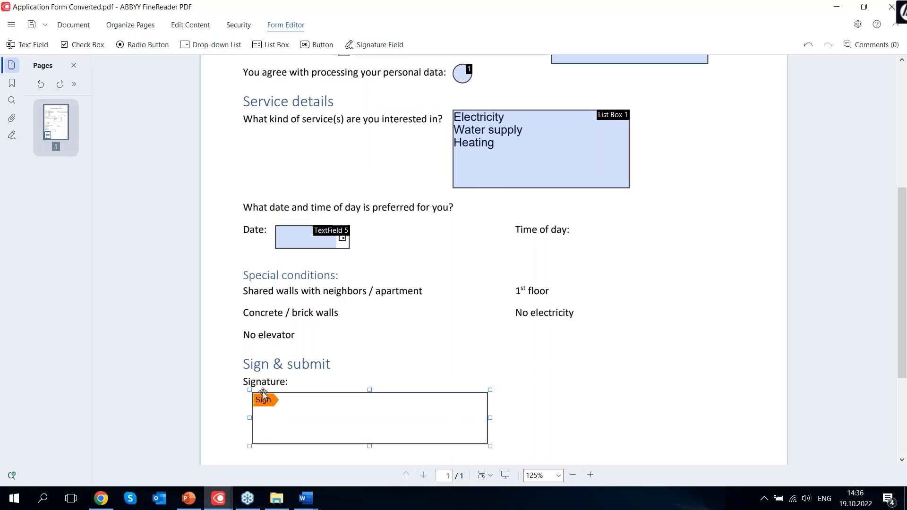
right_click(324, 414)
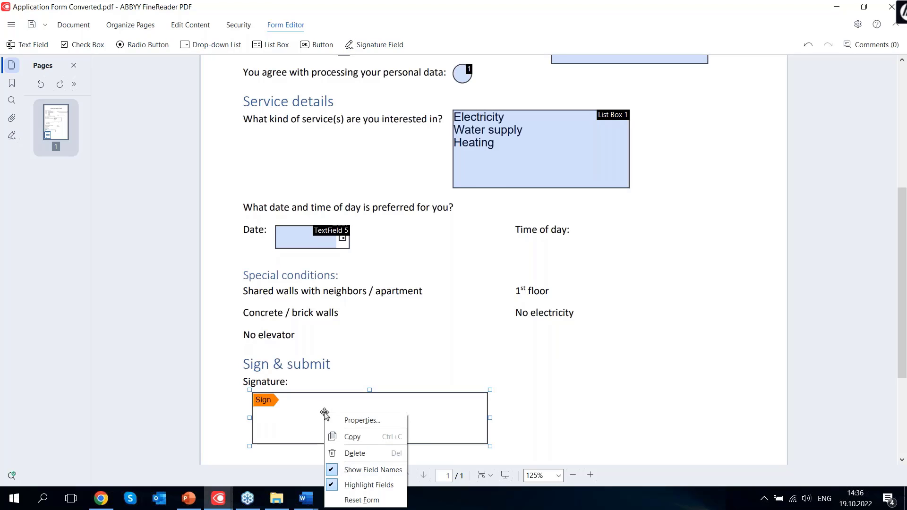
click(359, 420)
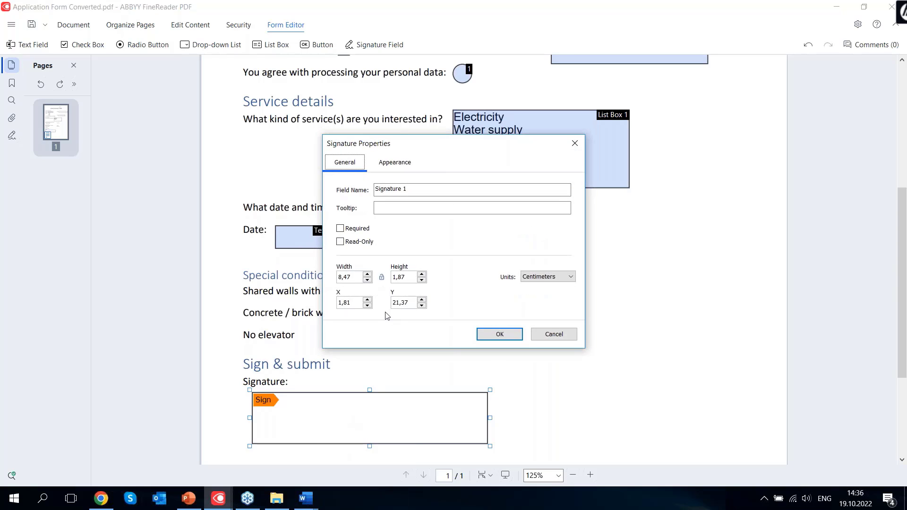
click(395, 163)
click(349, 163)
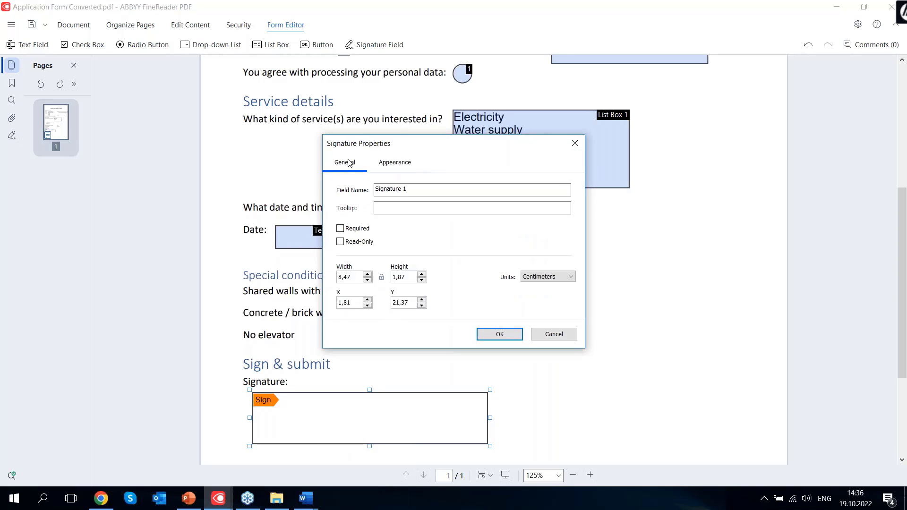
click(500, 335)
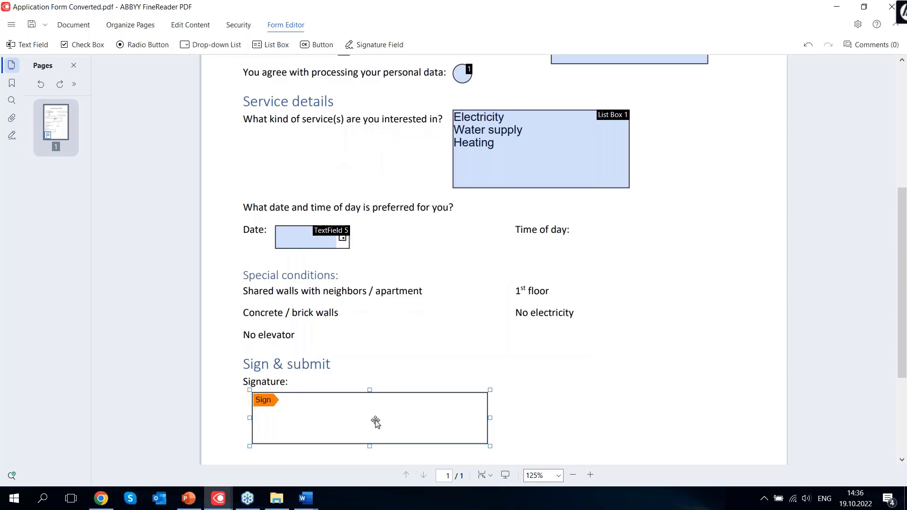
Shift the signature field slightly left and pull its right edge inward
drag(374, 418, 368, 418)
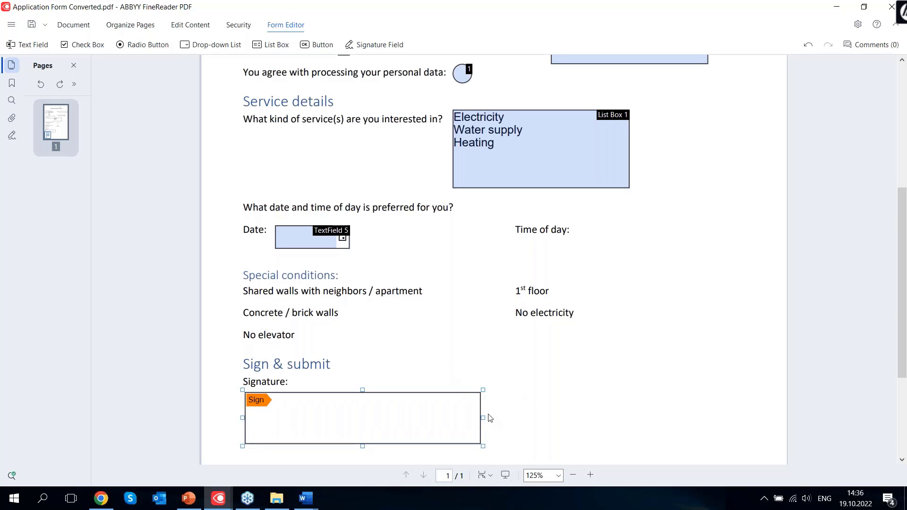
drag(480, 418, 472, 419)
scroll(585, 400, down, 3)
scroll(586, 400, up, 8)
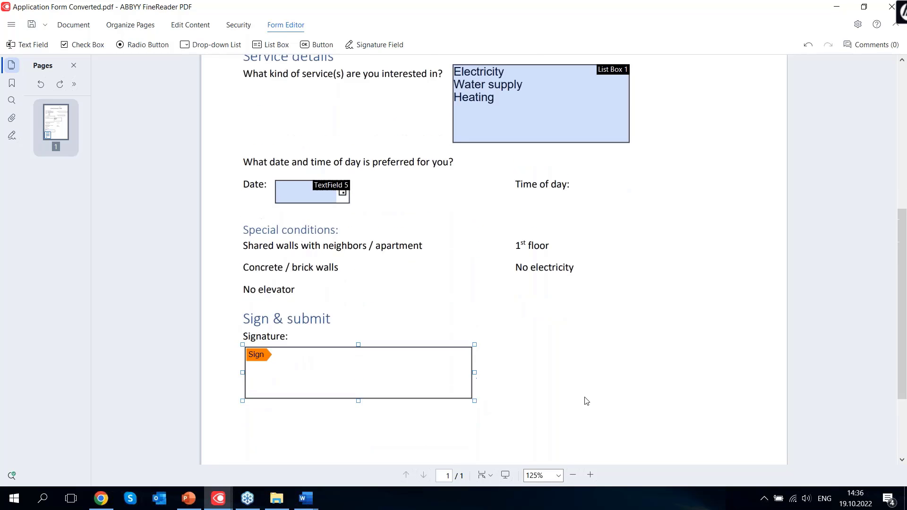
scroll(540, 365, down, 12)
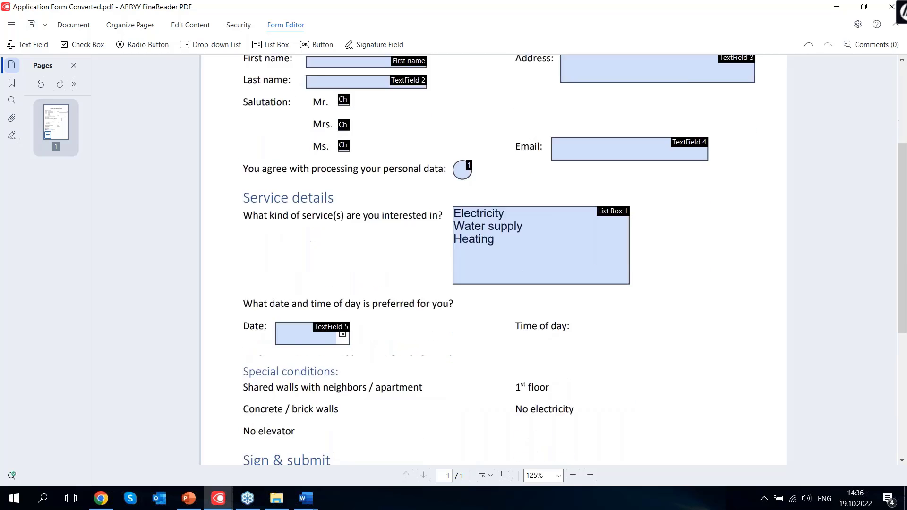
scroll(586, 392, up, 3)
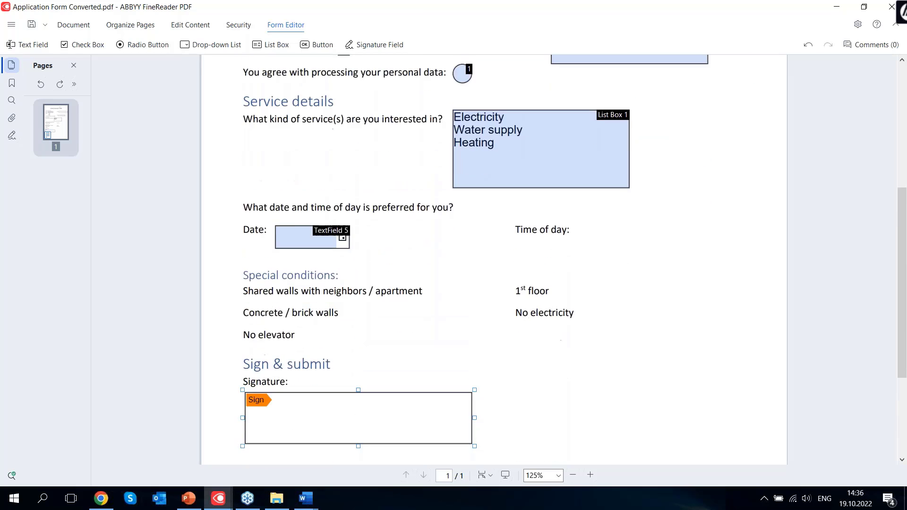
scroll(585, 392, down, 4)
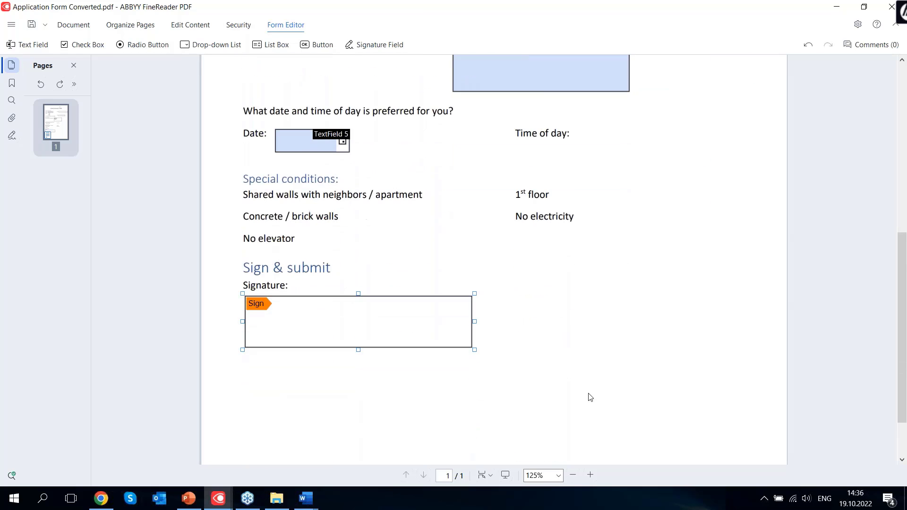
Place a widened button right of the signature field, named 'Send form'
click(319, 47)
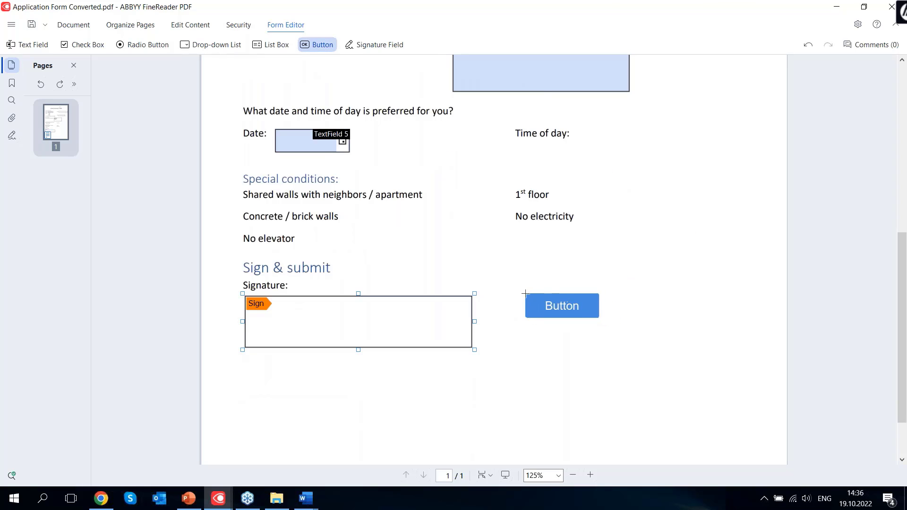
click(525, 293)
drag(603, 321, 687, 320)
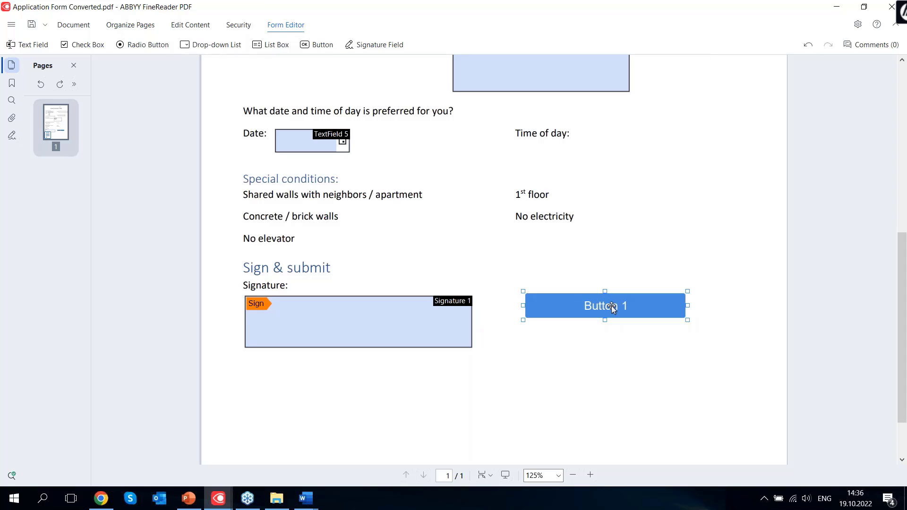
right_click(611, 305)
click(649, 314)
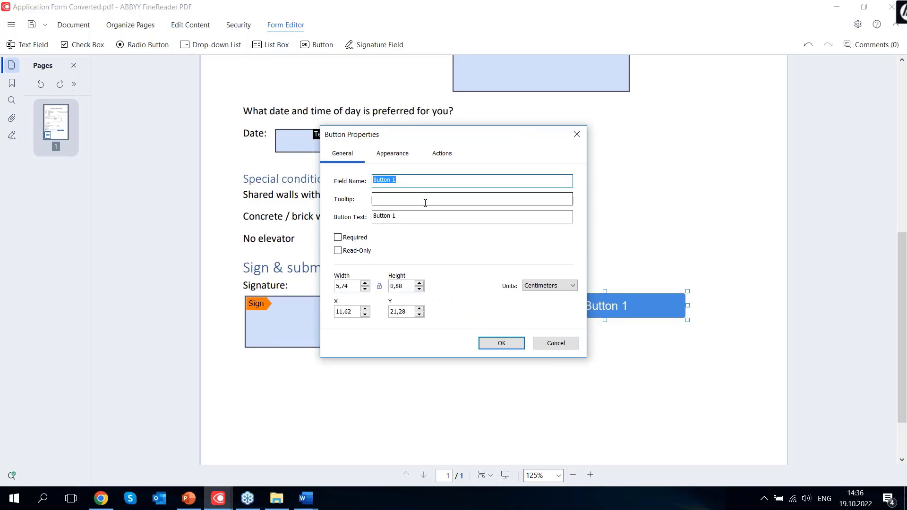
text(Send form)
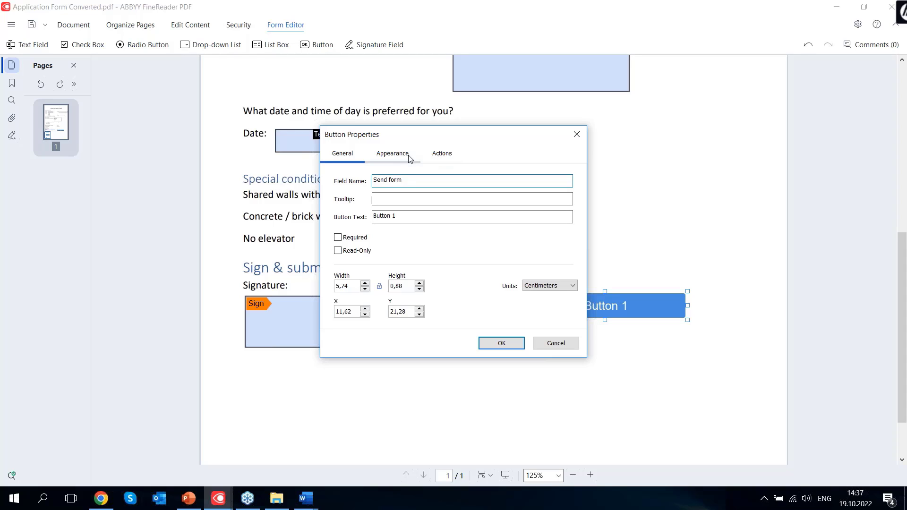
Create a button action that runs Send form on Click
click(440, 157)
click(556, 197)
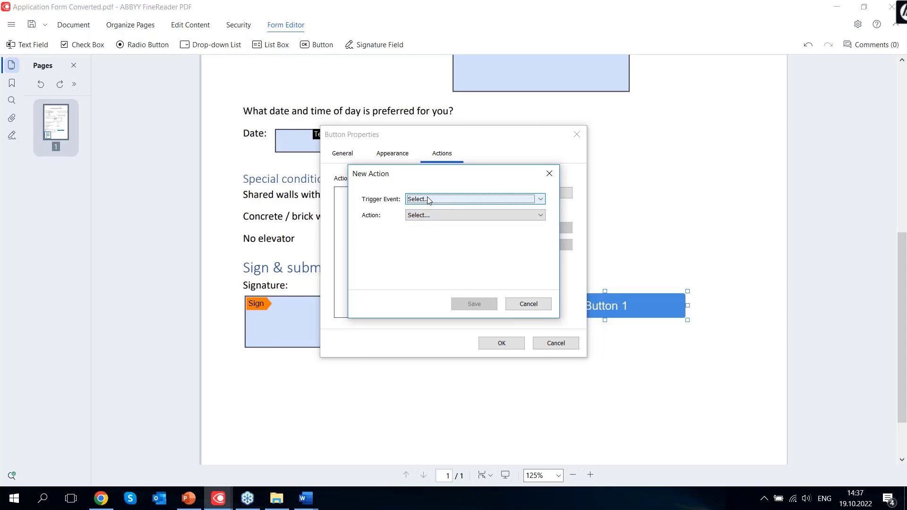
click(428, 199)
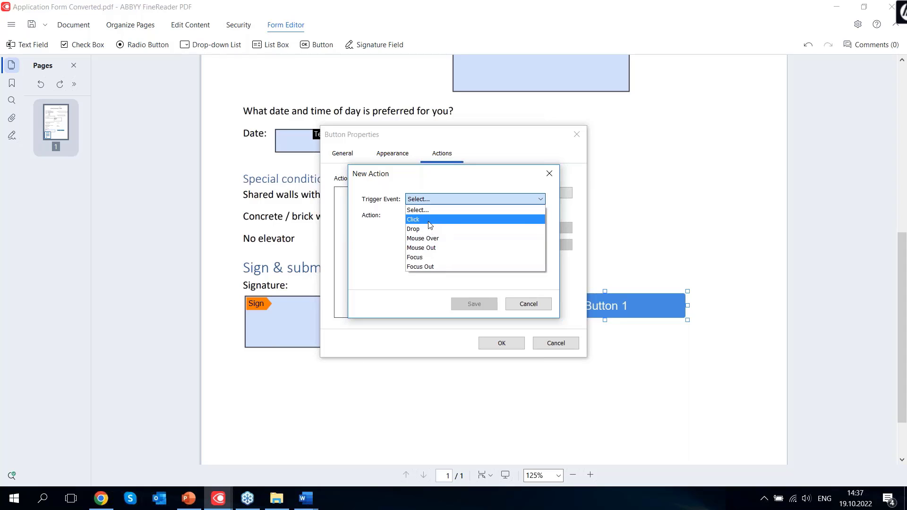
click(429, 224)
click(428, 216)
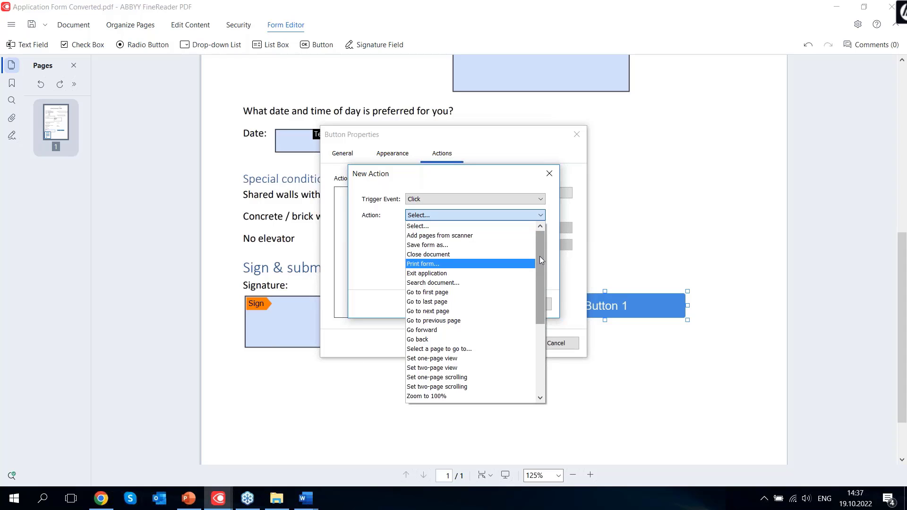
drag(541, 257, 559, 350)
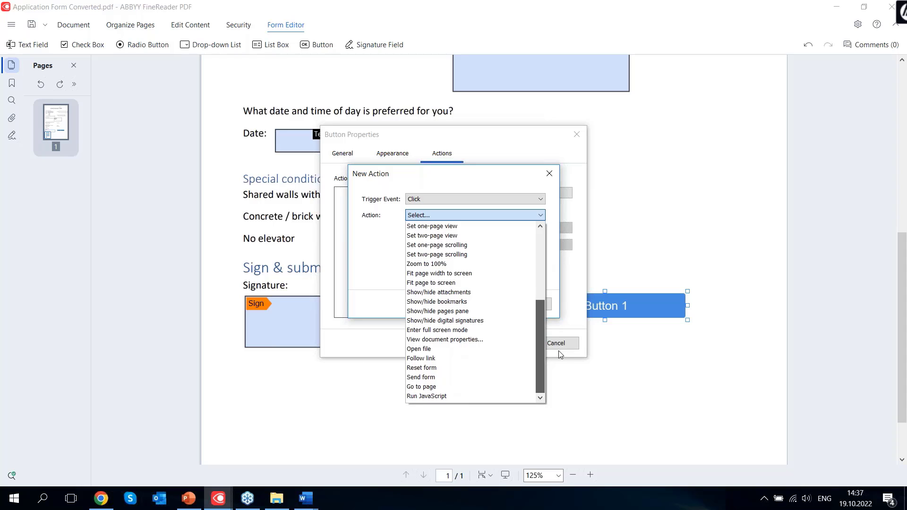
mouse_move(559, 351)
mouse_down()
mouse_move(552, 240)
mouse_move(551, 348)
mouse_up()
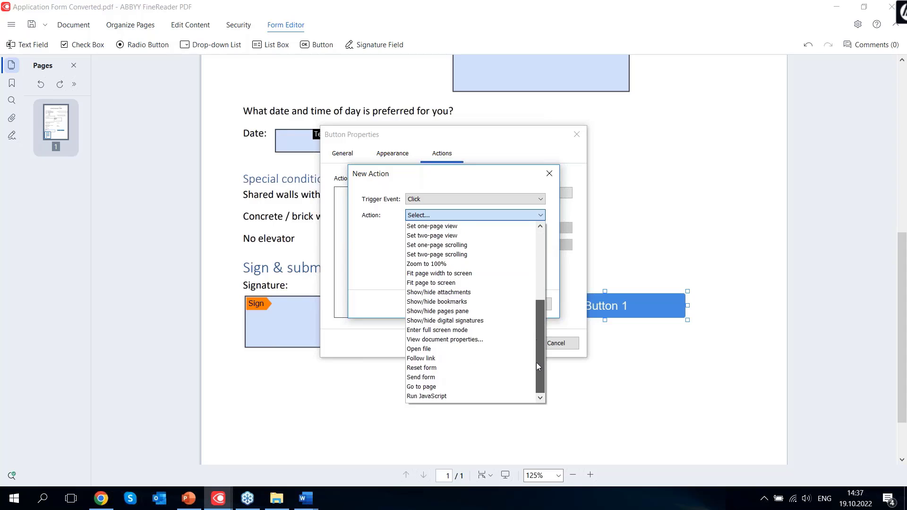
click(435, 377)
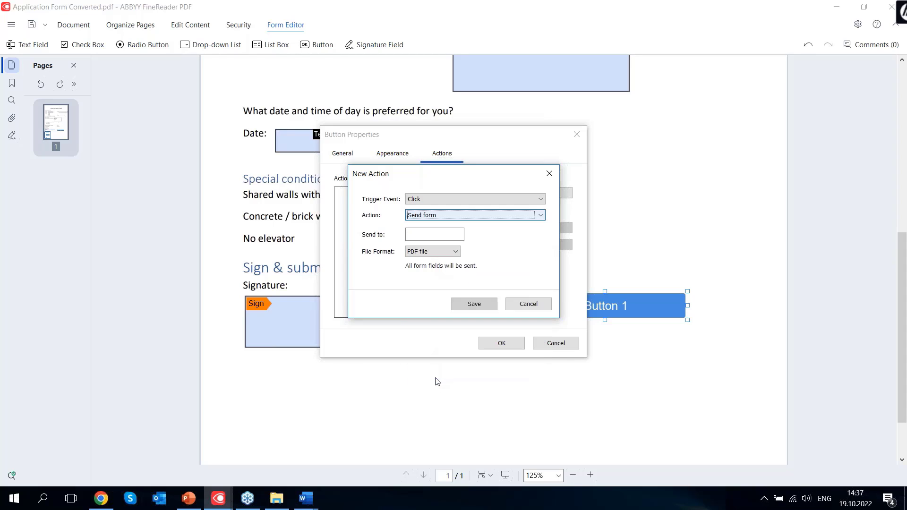
Enter the recipient e-mail address, keep PDF file format, and save the action
click(423, 232)
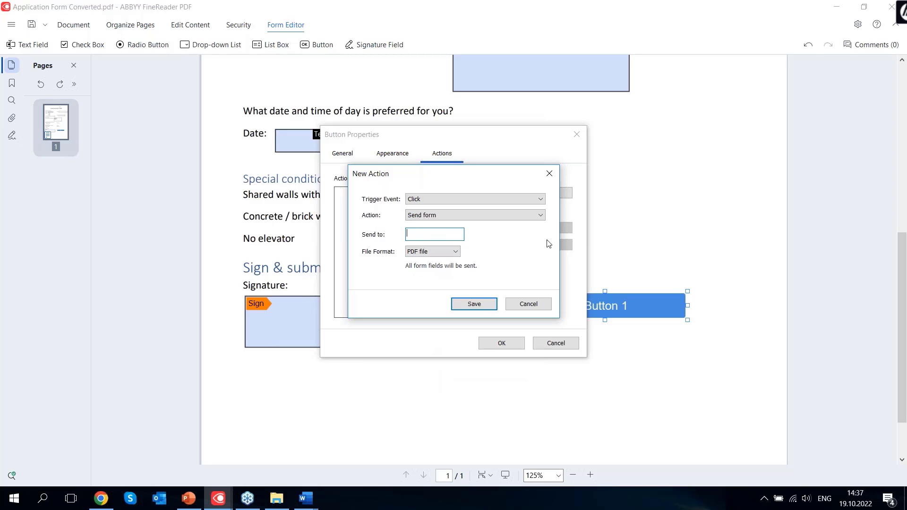
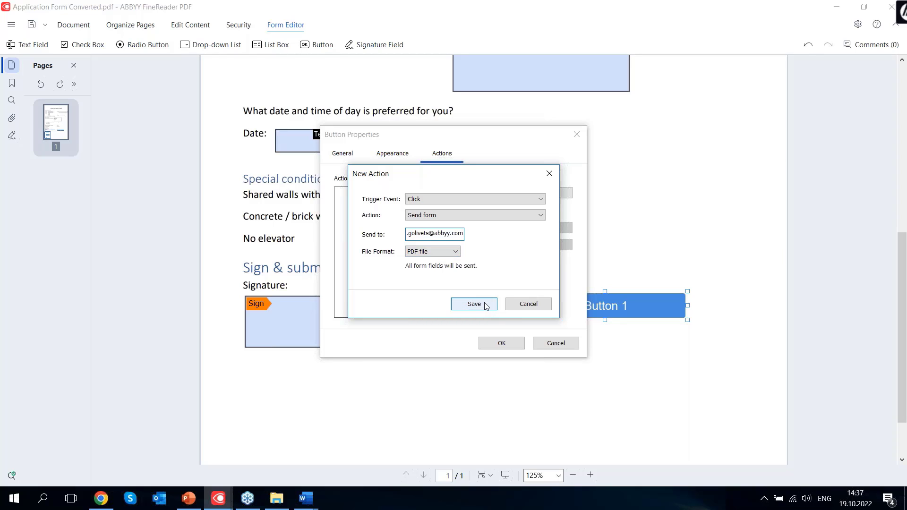
click(444, 251)
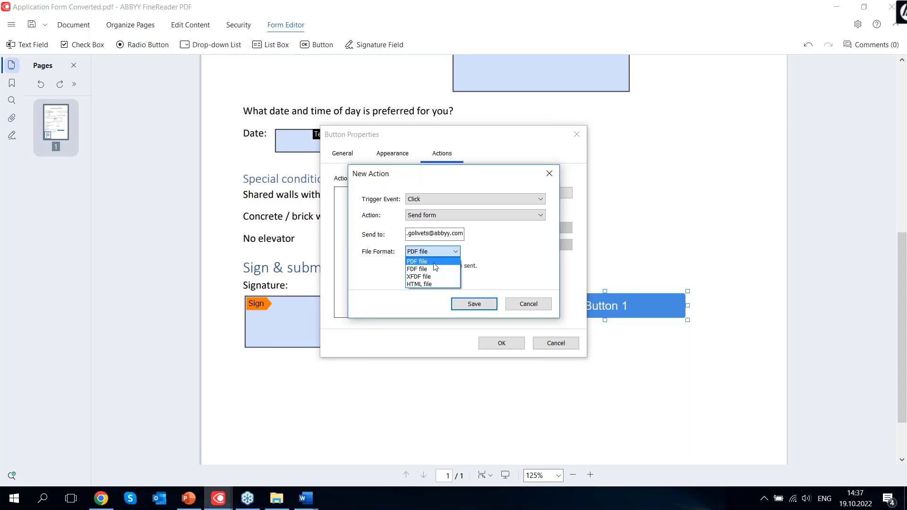
click(530, 268)
click(474, 303)
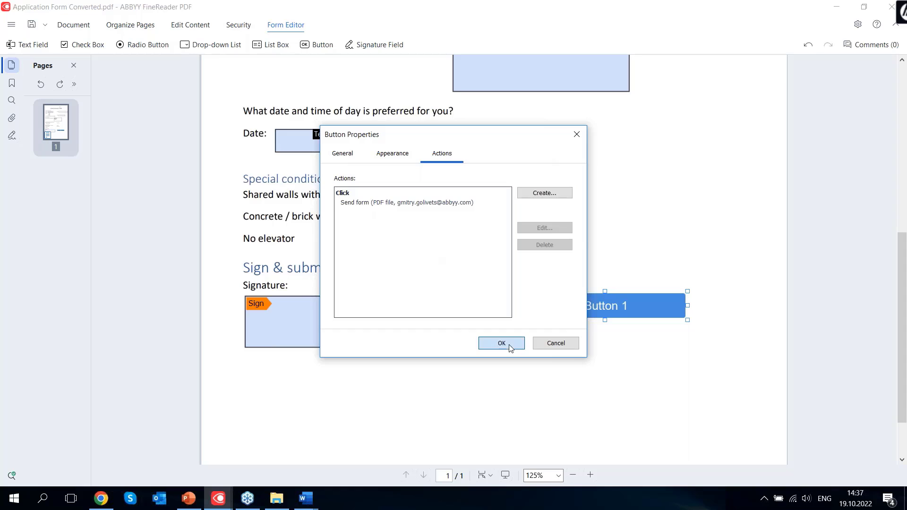
click(501, 343)
right_click(608, 305)
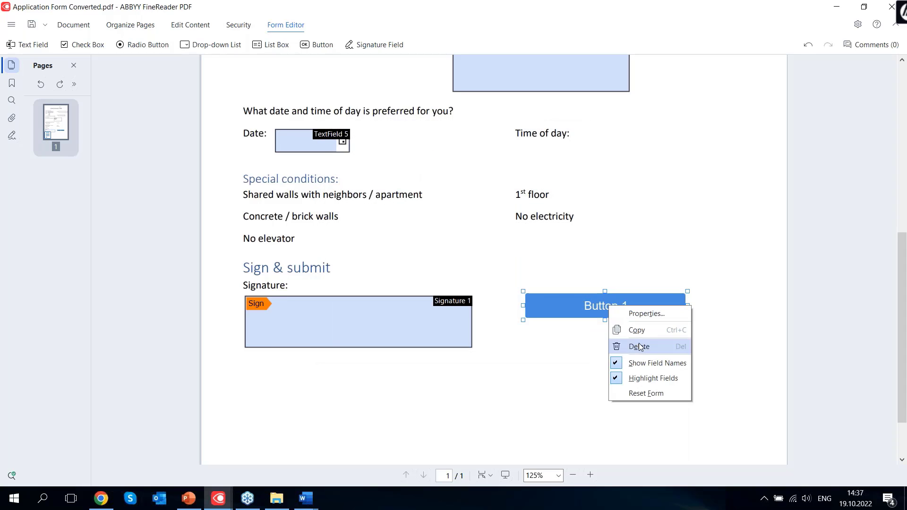
Copy the field name 'Send form' into the button text, replacing 'Button 1'
click(646, 313)
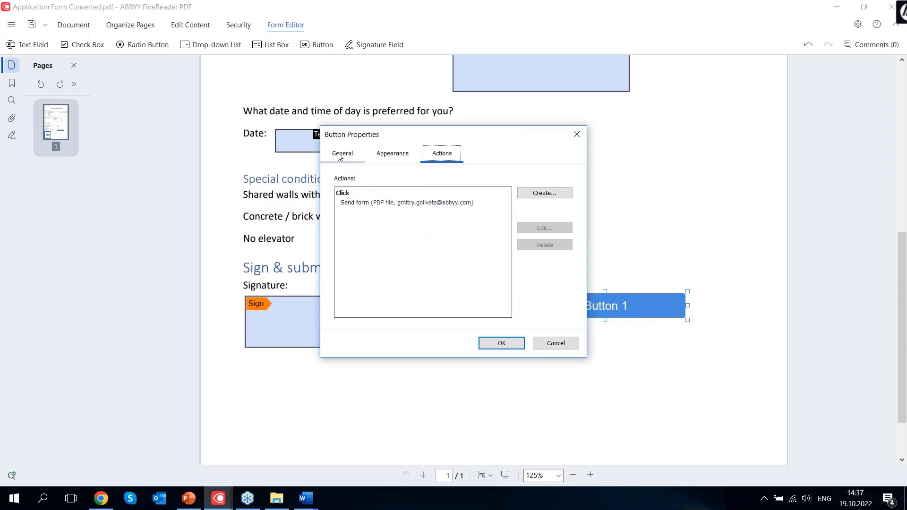
click(340, 154)
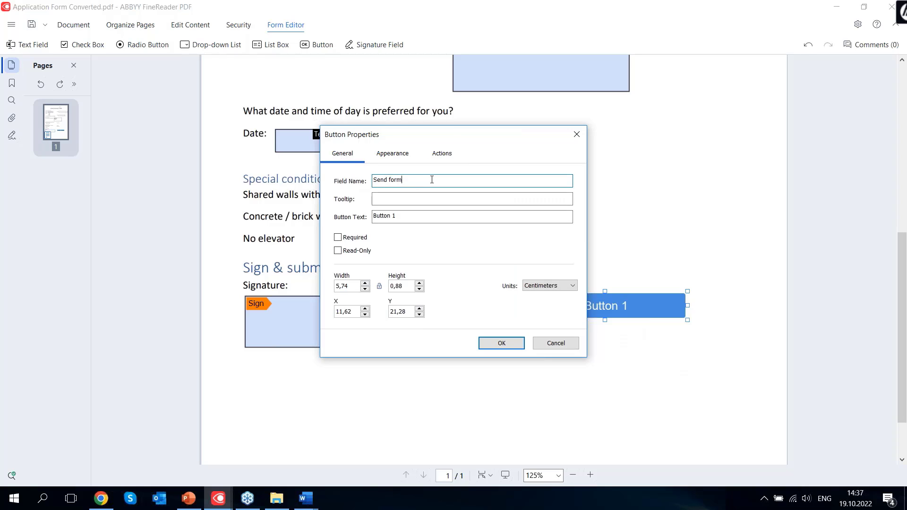
drag(431, 180, 351, 181)
key(ctrl+c)
click(440, 215)
drag(439, 215, 315, 206)
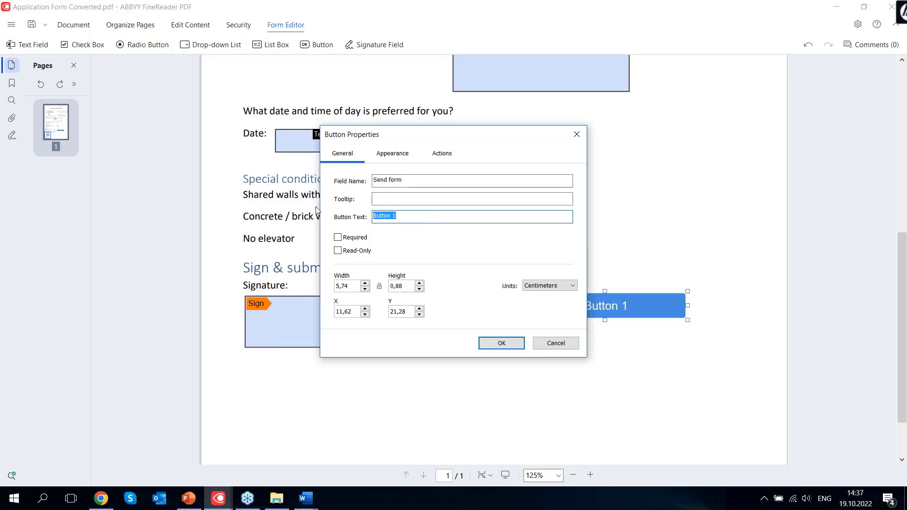
key(ctrl+v)
click(507, 342)
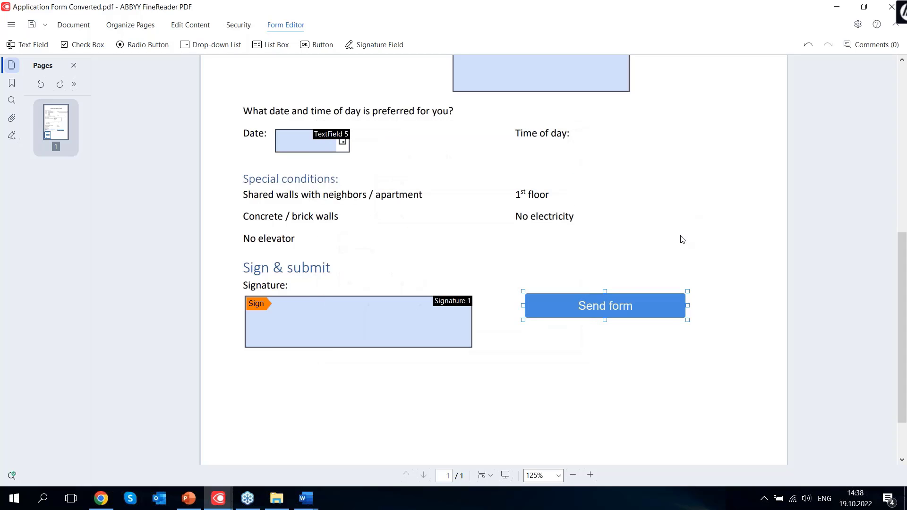
scroll(610, 223, up, 5)
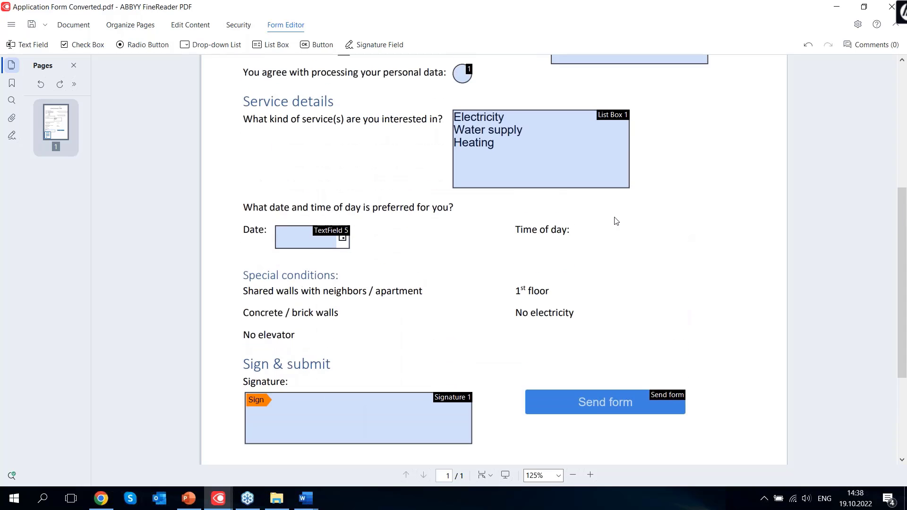
scroll(621, 209, up, 2)
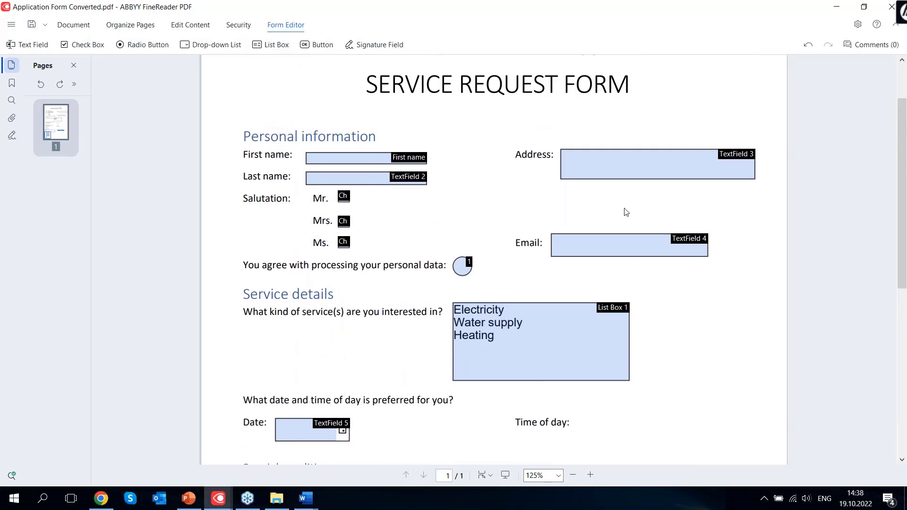
scroll(630, 219, down, 6)
scroll(631, 220, up, 8)
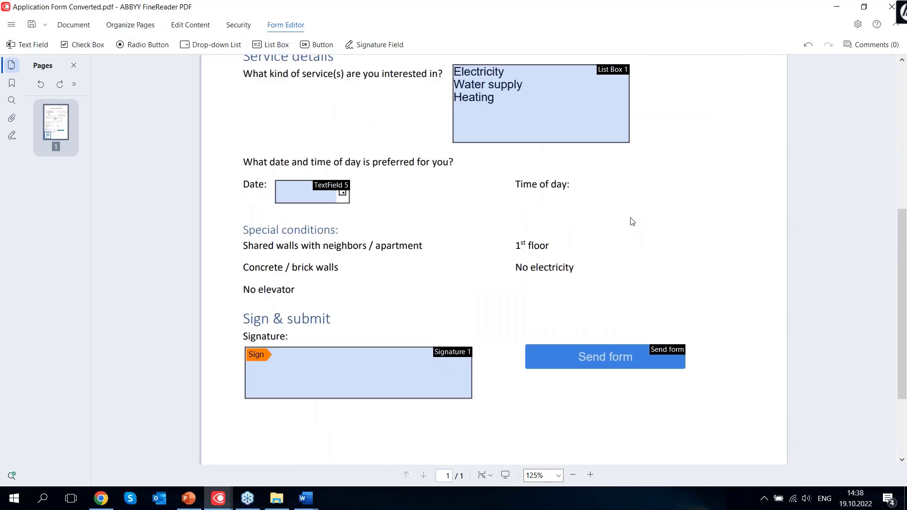
Try saving the PDF over Application Form Converted, which fails with an error
click(45, 25)
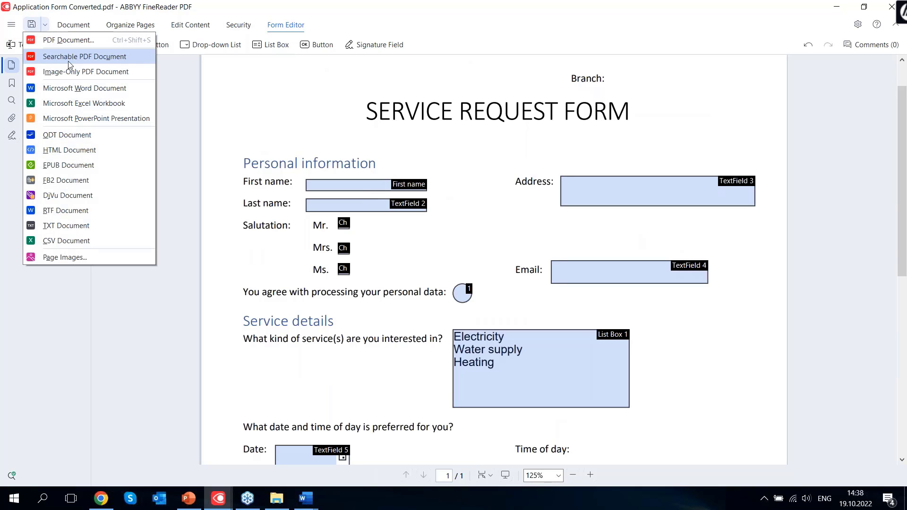
click(68, 46)
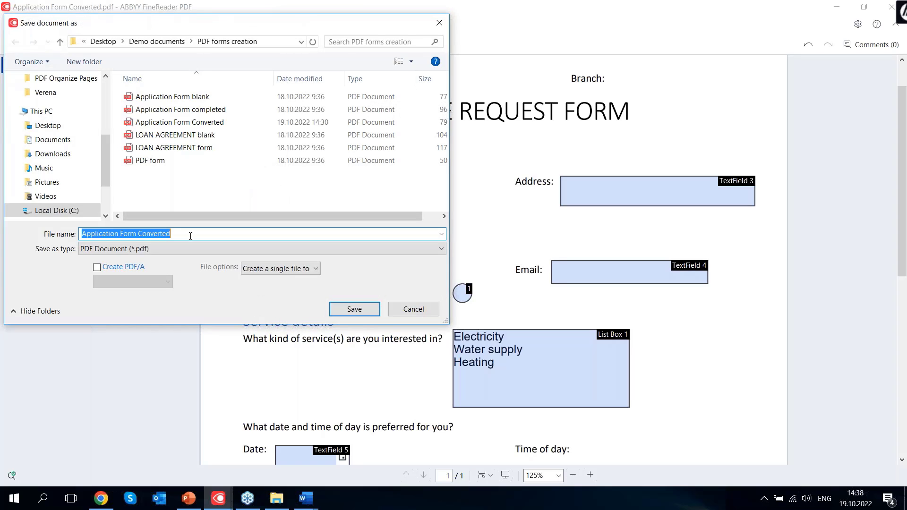
click(228, 124)
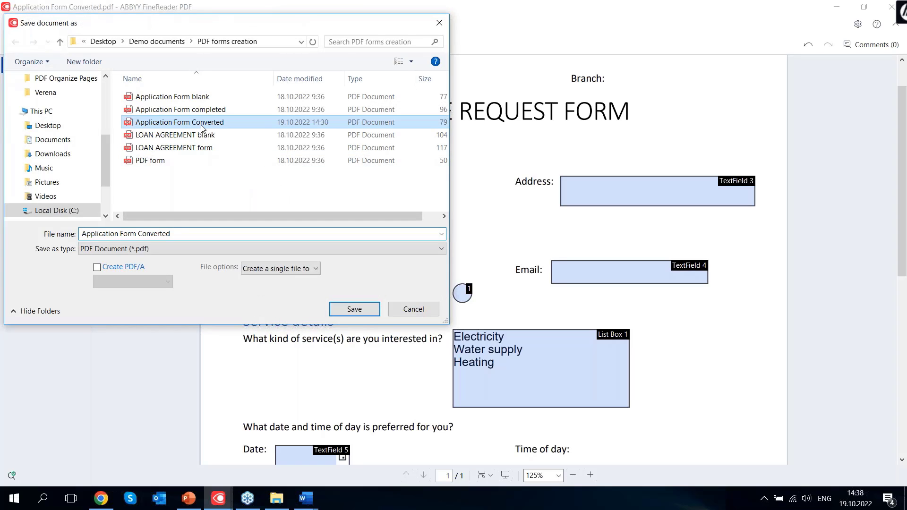
click(361, 313)
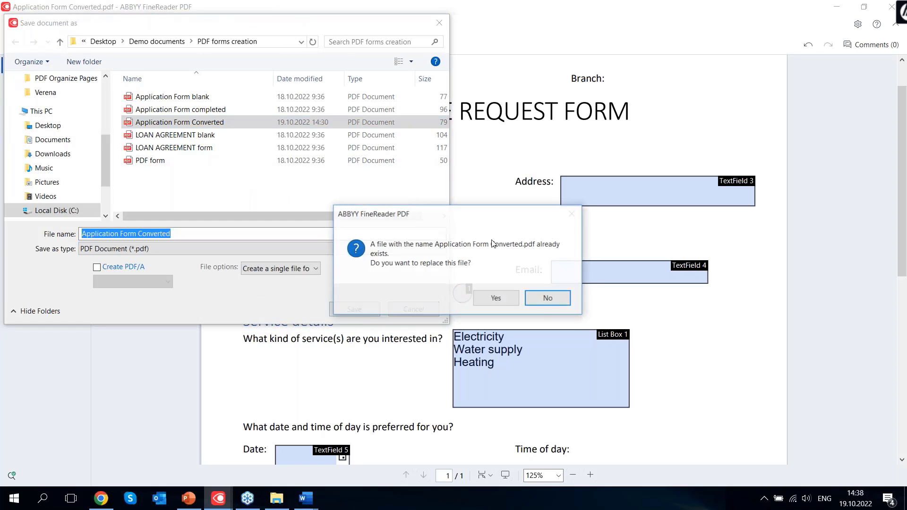
click(497, 299)
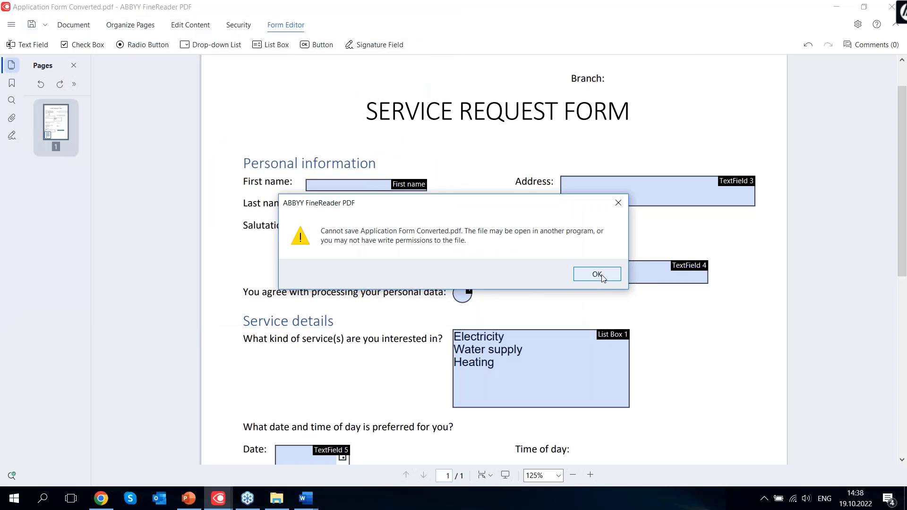
click(602, 274)
Save the form as a PDF with '_2' appended to the file name
click(45, 26)
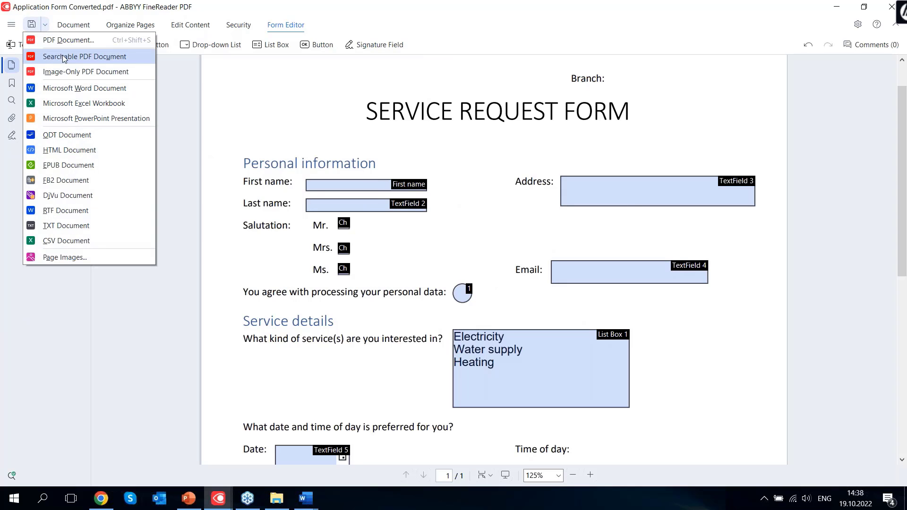
click(68, 40)
click(187, 231)
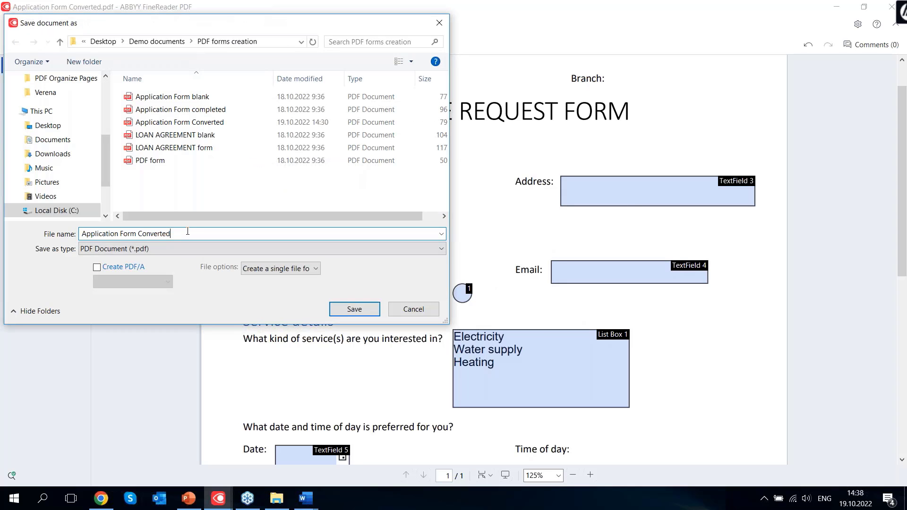
text(_2)
click(357, 306)
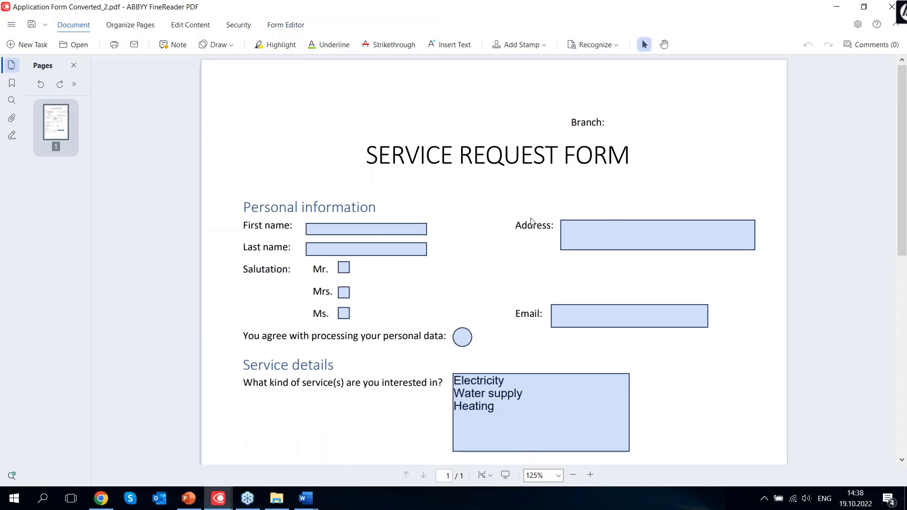
Type sample text into the First name, Last name and Address fields
click(331, 230)
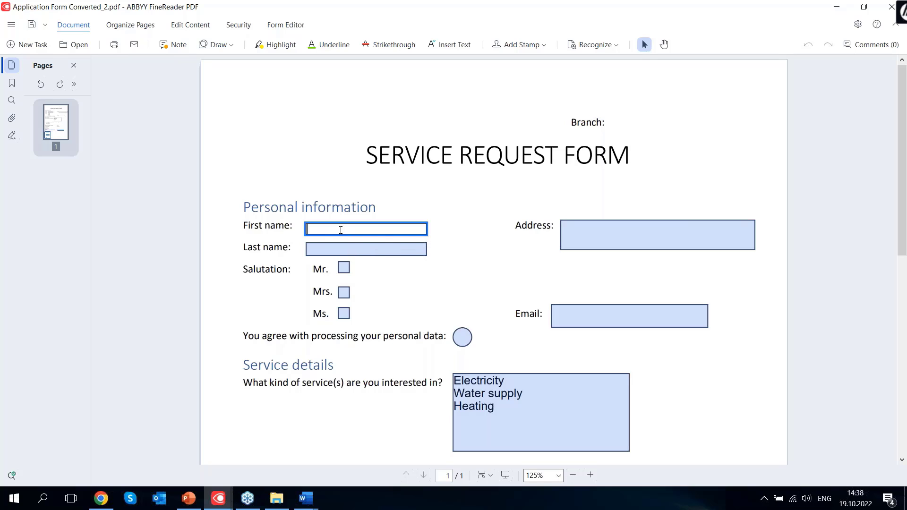
text(gagsagggasg)
click(363, 249)
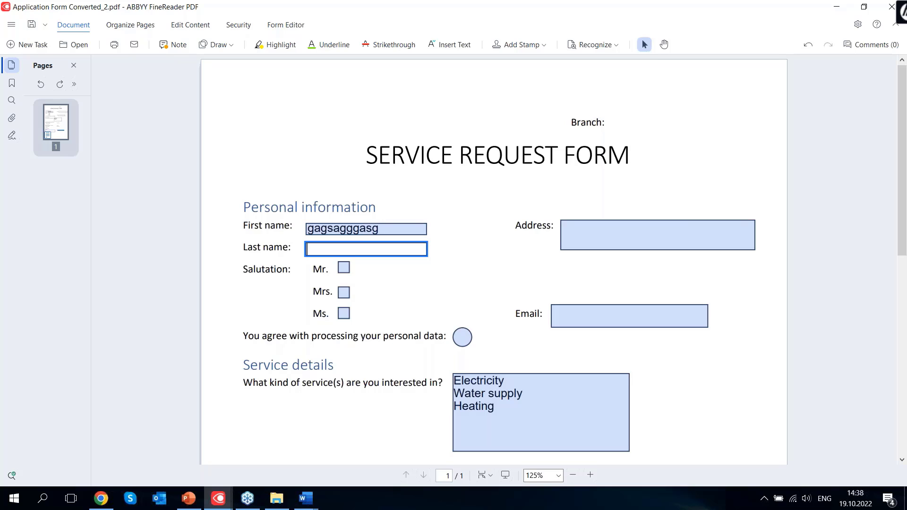
text(gsagassga)
click(611, 242)
text(gsag)
click(346, 270)
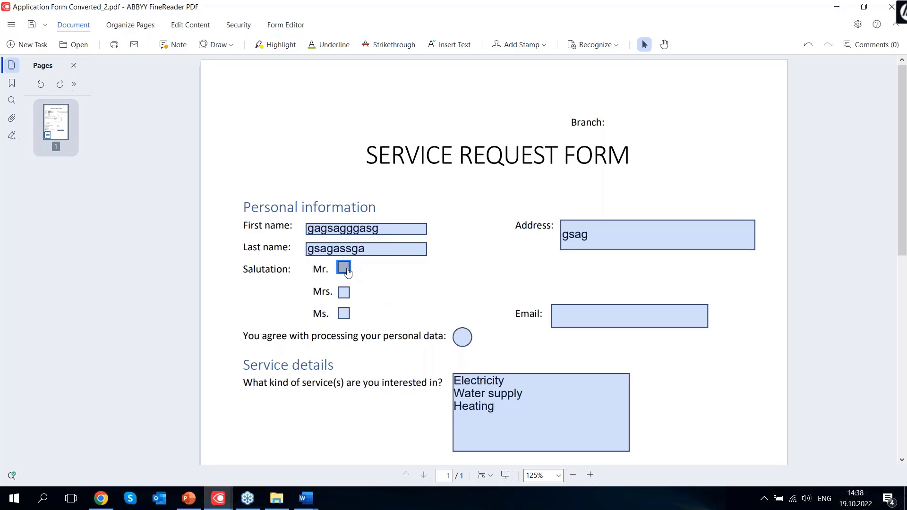
click(345, 269)
Consent to personal data processing and choose Heating in the services list
click(463, 341)
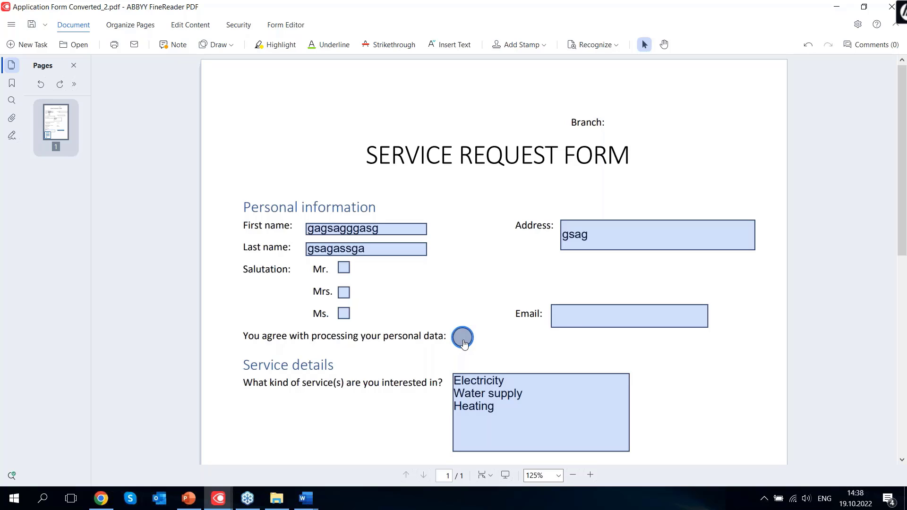
scroll(478, 278, down, 2)
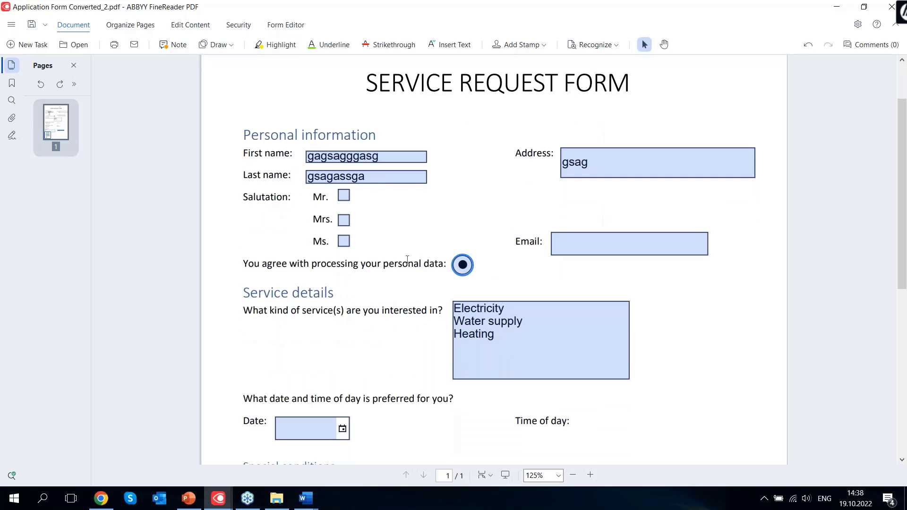
click(486, 310)
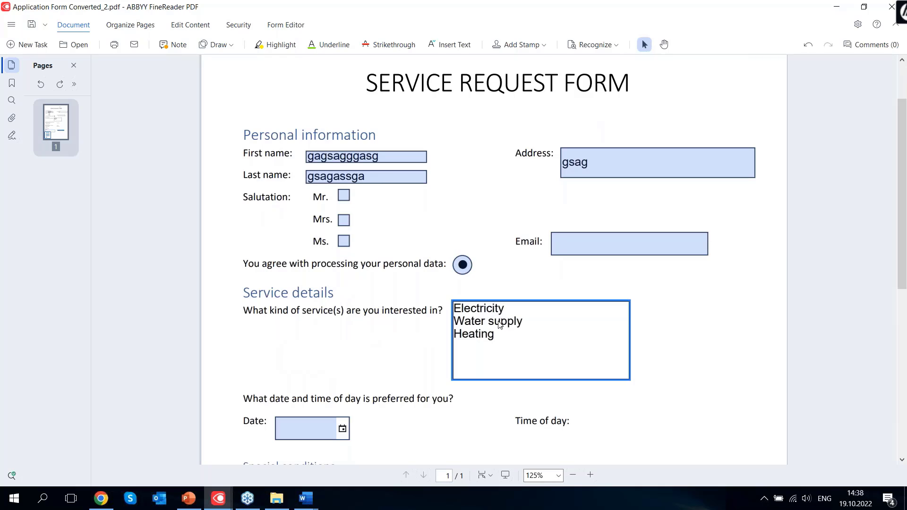
click(504, 315)
click(503, 324)
click(491, 310)
drag(492, 310, 497, 340)
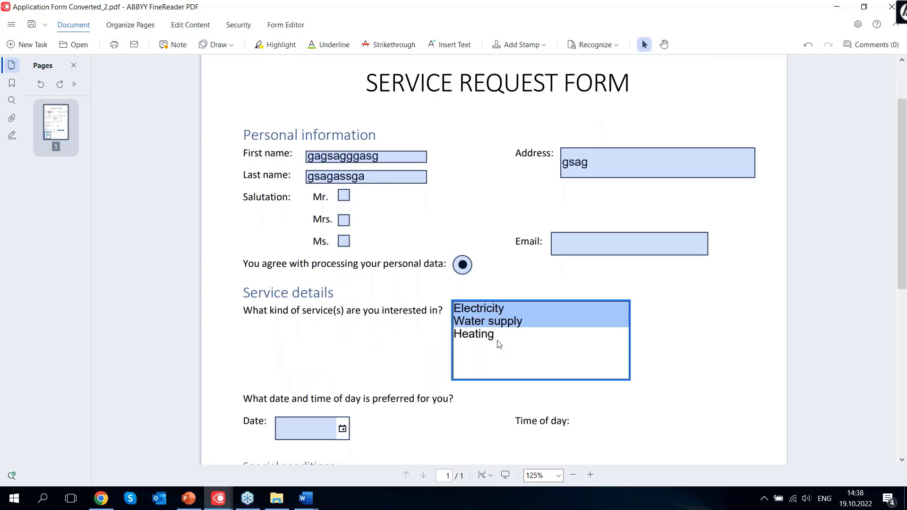
click(492, 330)
click(489, 321)
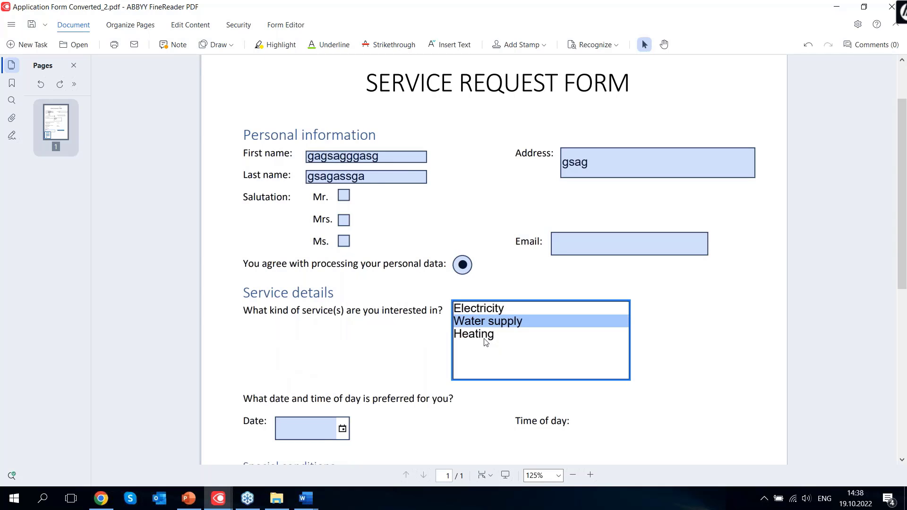
click(486, 336)
Pick the 19th as the date, try signing, and try submitting the form
scroll(425, 273, down, 2)
scroll(414, 267, down, 1)
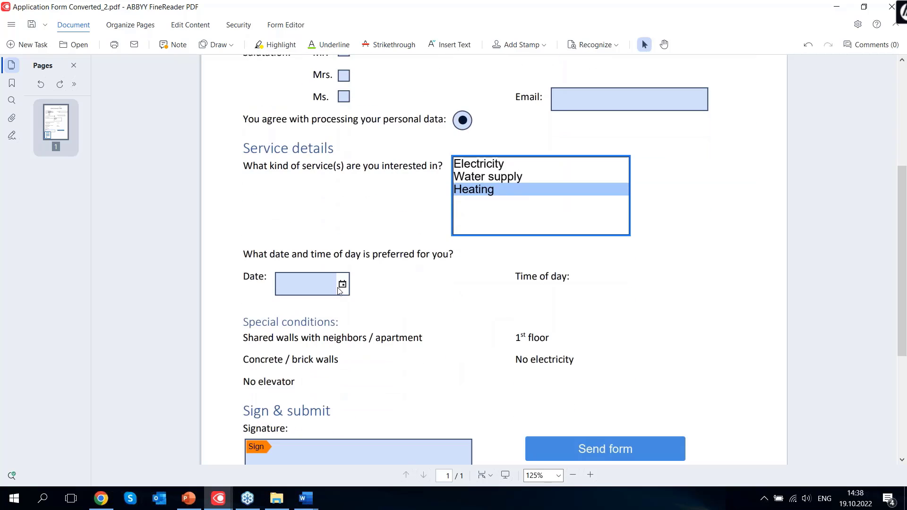
click(341, 285)
click(292, 359)
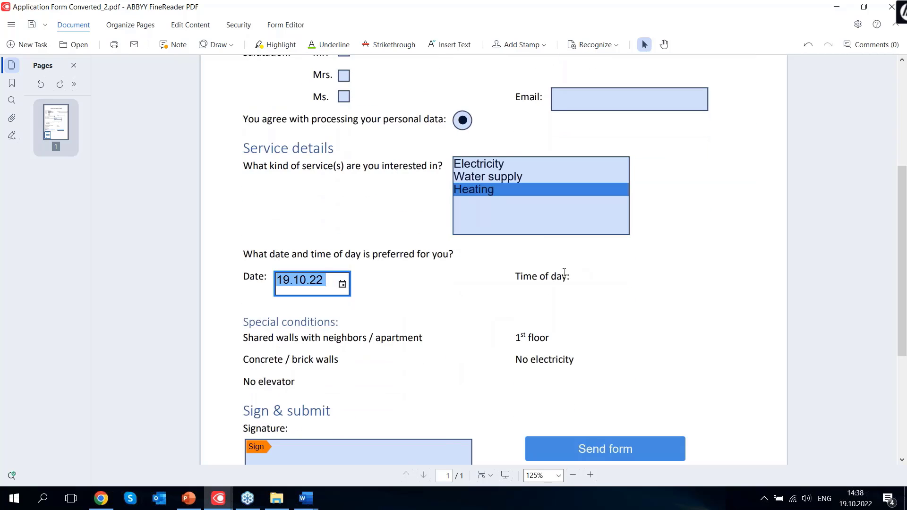
scroll(314, 368, down, 2)
click(314, 367)
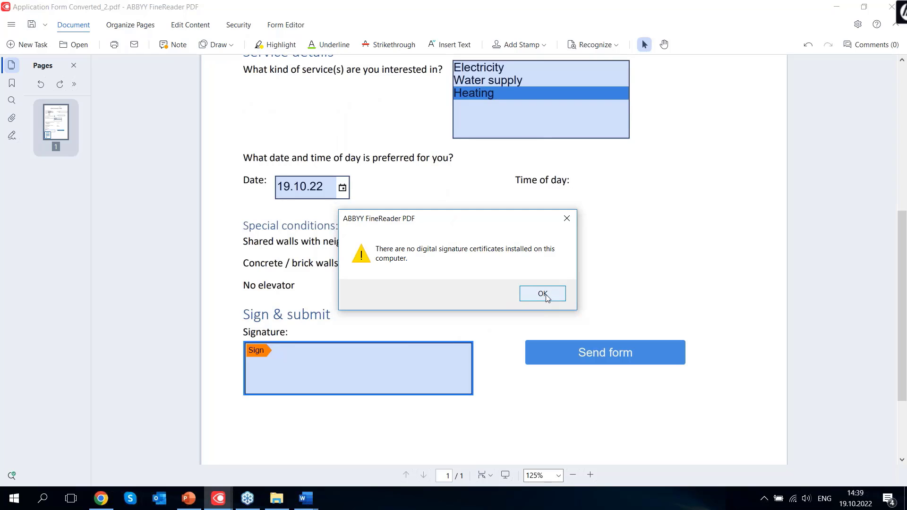
click(543, 294)
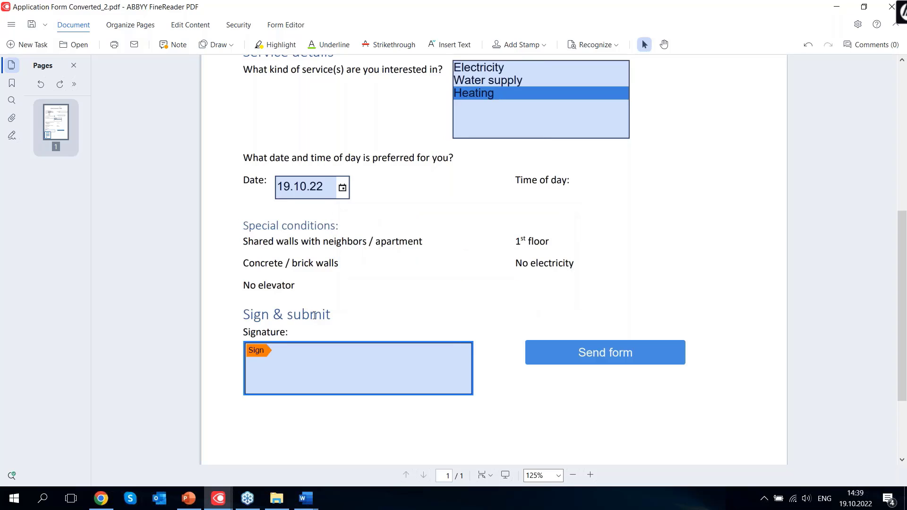
click(333, 313)
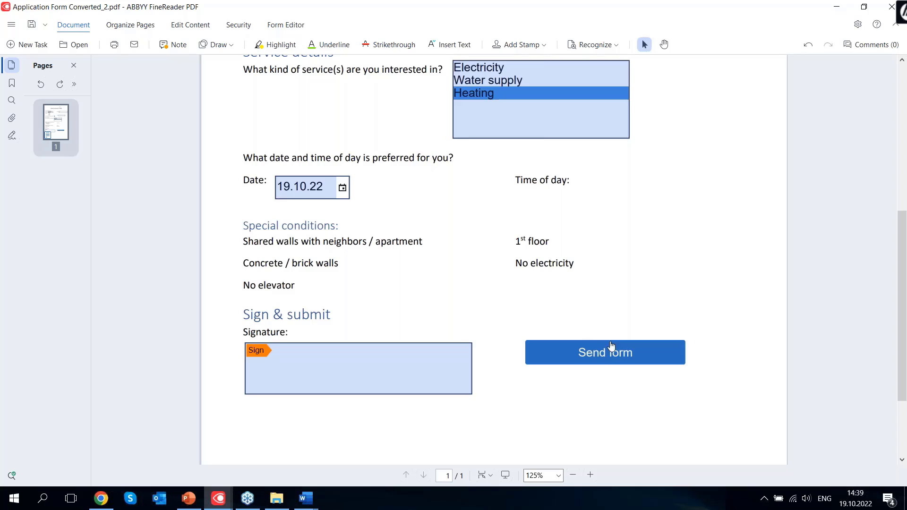
click(620, 355)
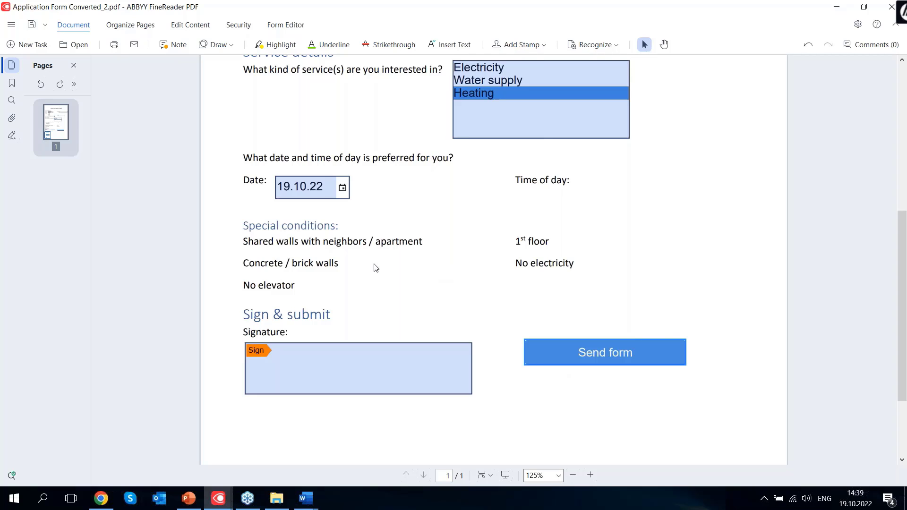
scroll(375, 268, up, 6)
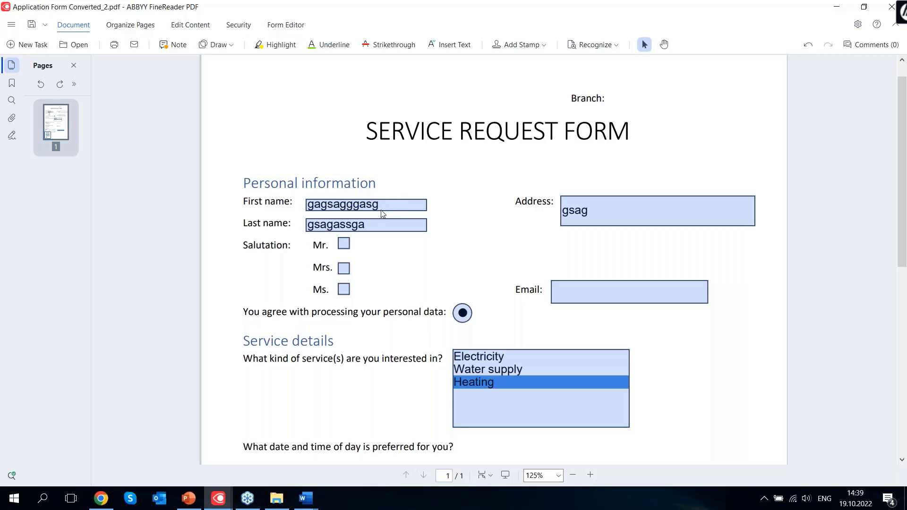
Launch ABBYY Hot Folder from the system tray and maximize its window
click(766, 500)
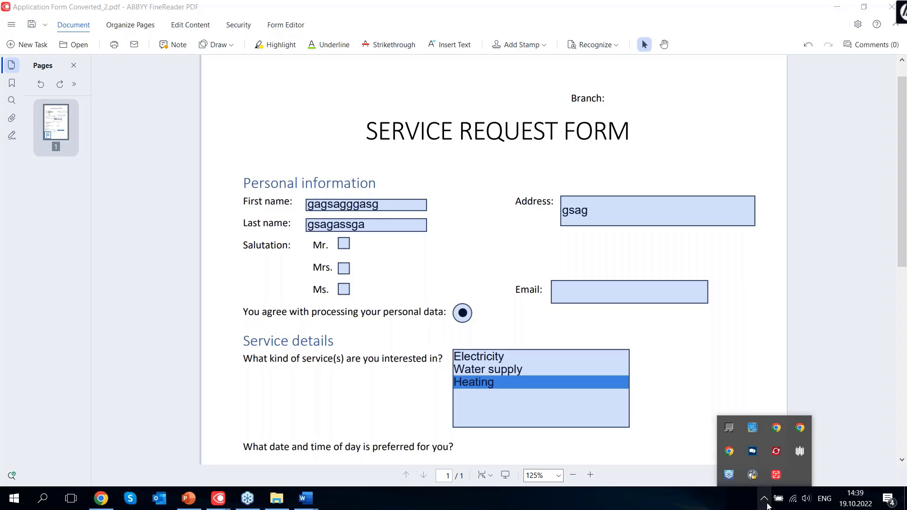
click(776, 452)
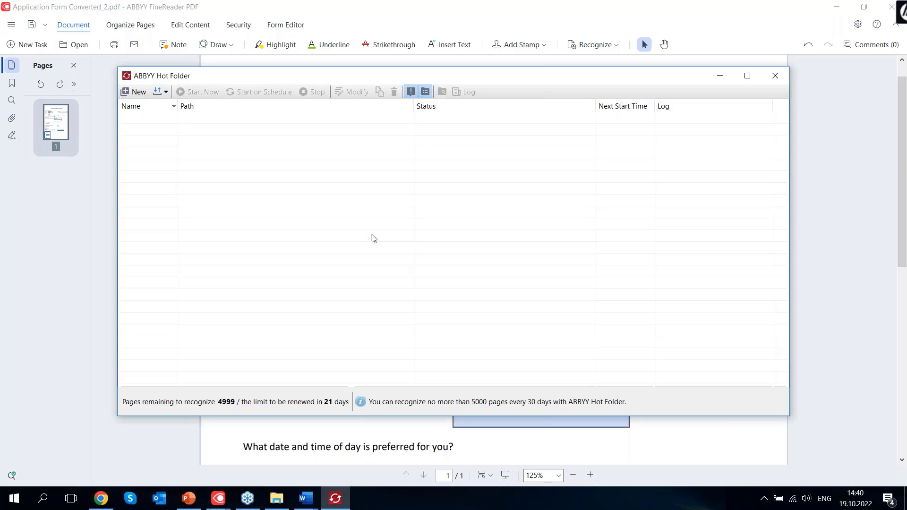
click(747, 76)
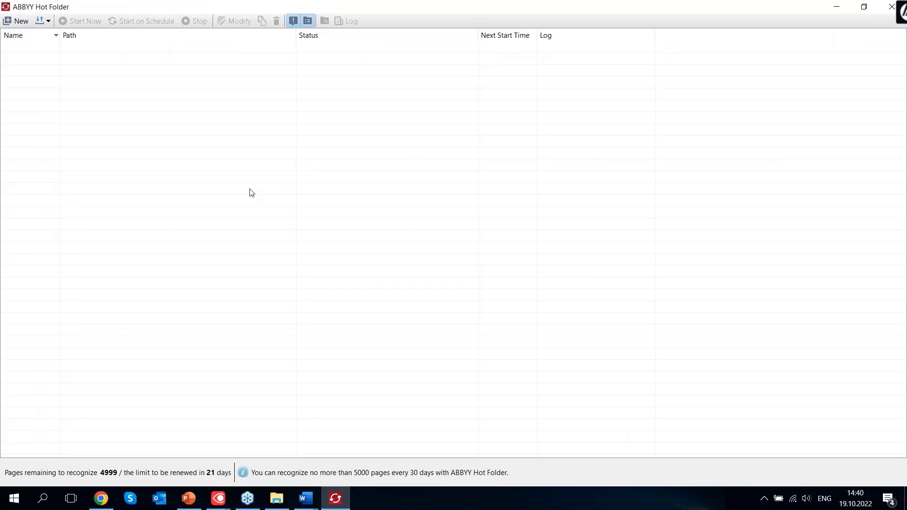
Start a new recurring task that opens files from the HotFolder demo > In folder
click(15, 26)
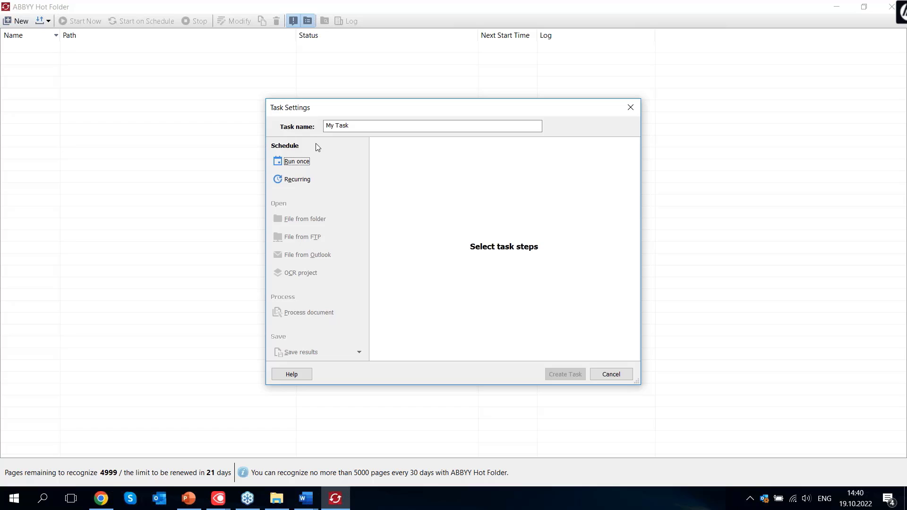
click(306, 185)
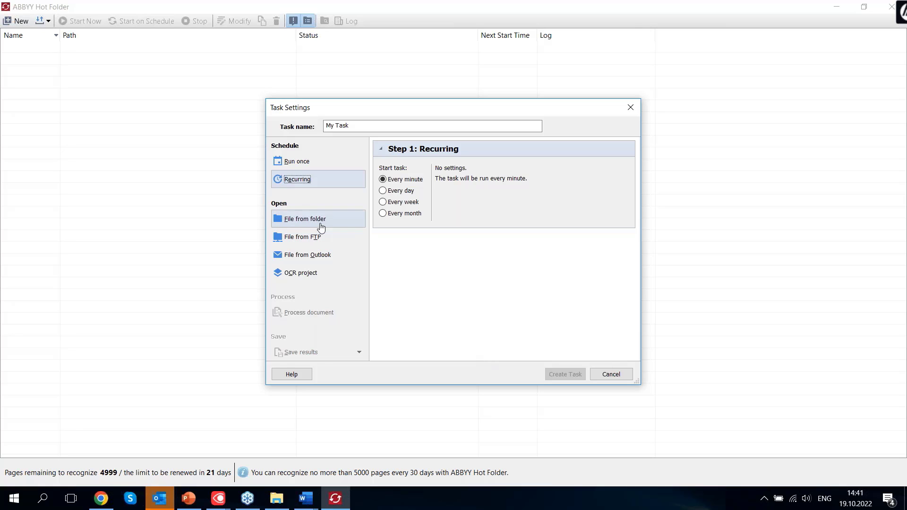
click(315, 224)
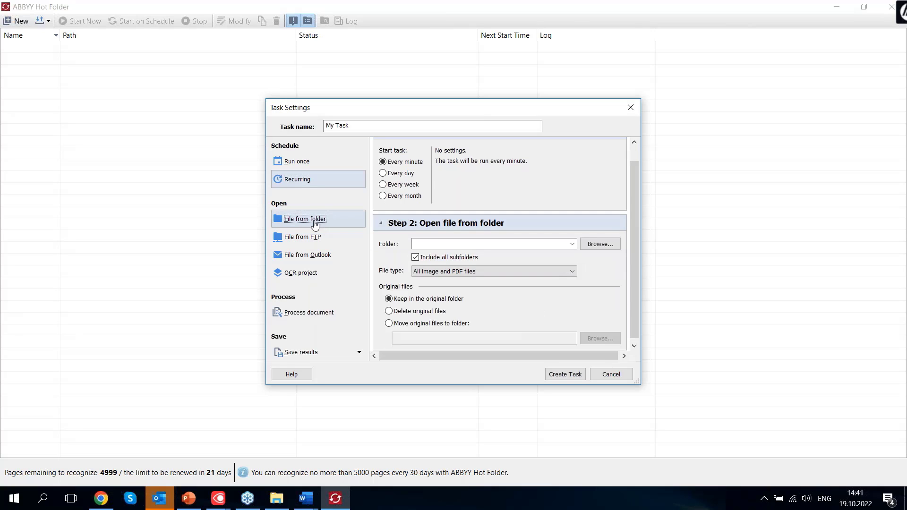
click(597, 246)
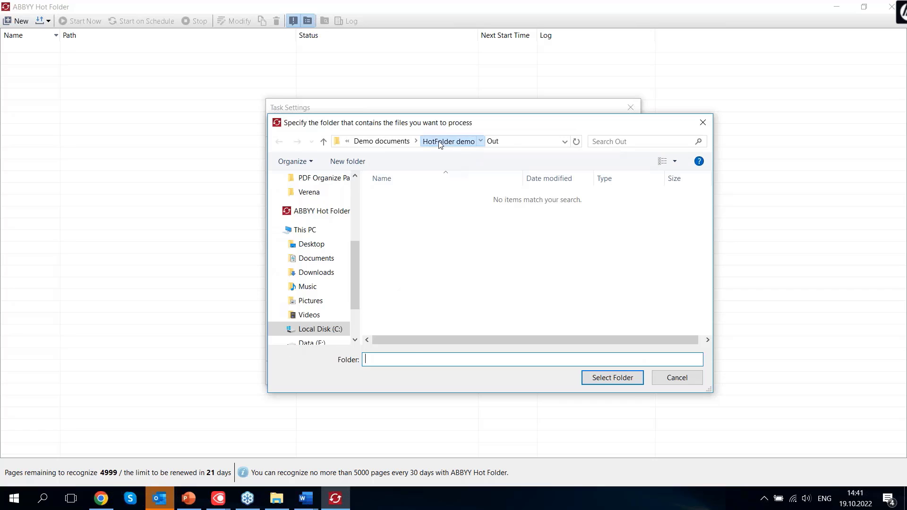
click(447, 141)
click(398, 197)
double_click(398, 197)
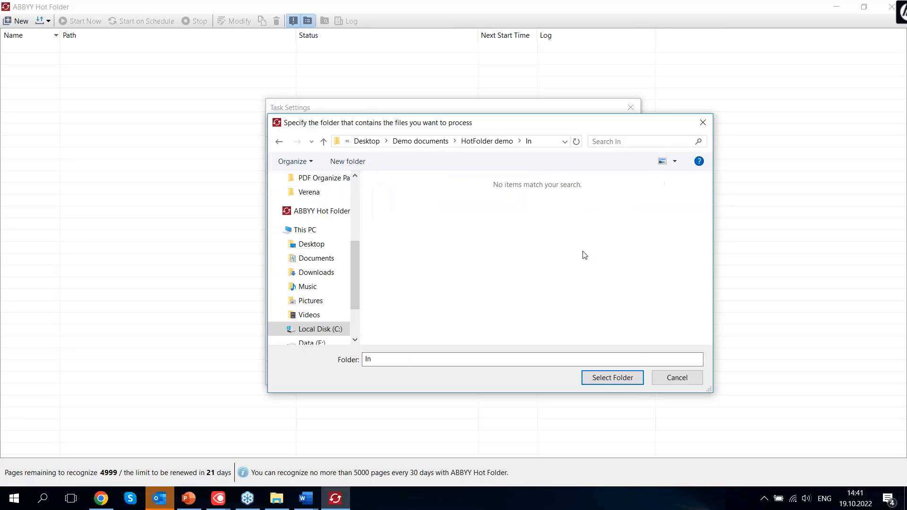
click(610, 378)
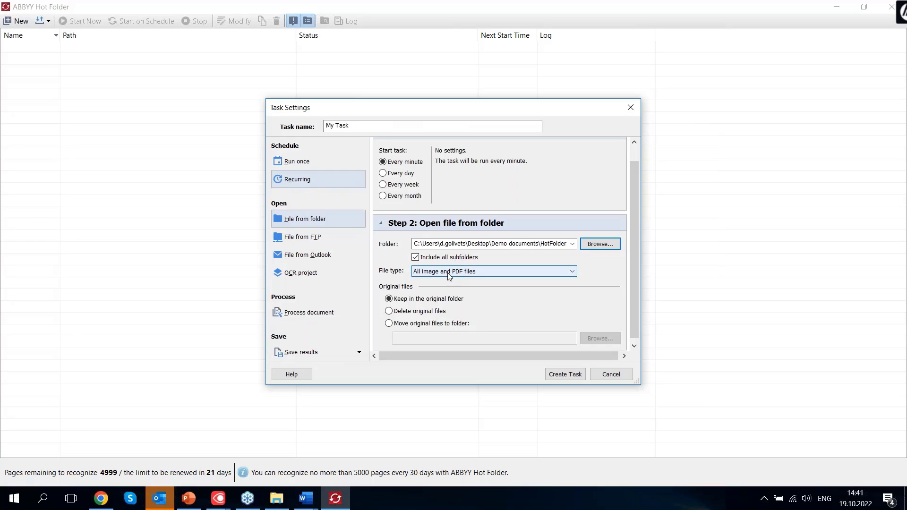
Keep 'All image and PDF files' as the file type and add a document processing step
click(483, 272)
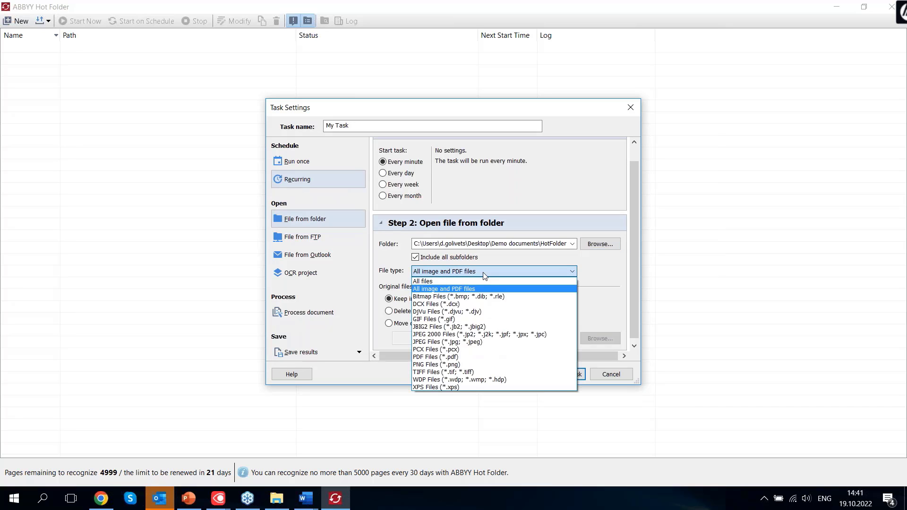
click(484, 276)
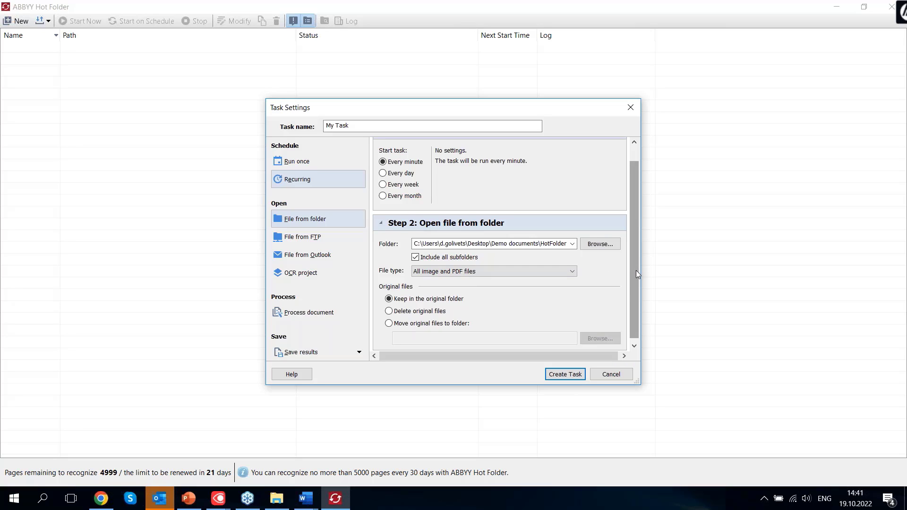
scroll(635, 271, down, 1)
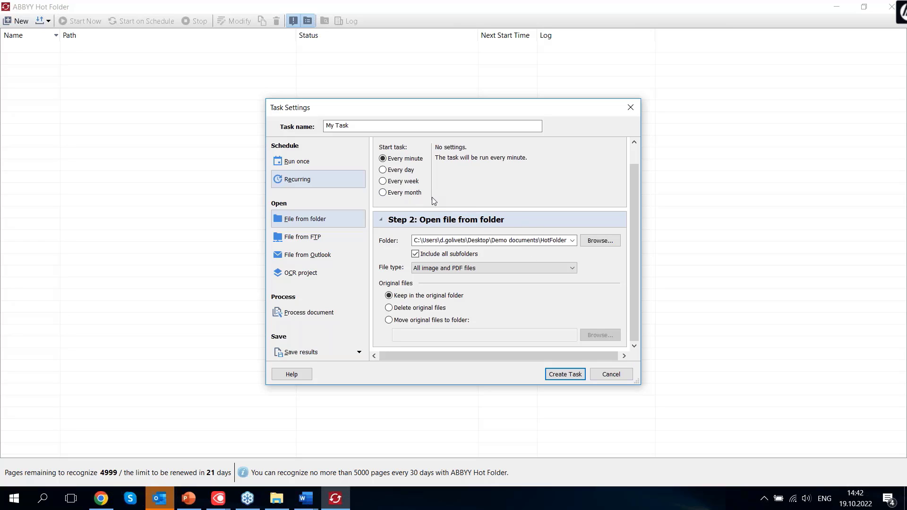
click(309, 317)
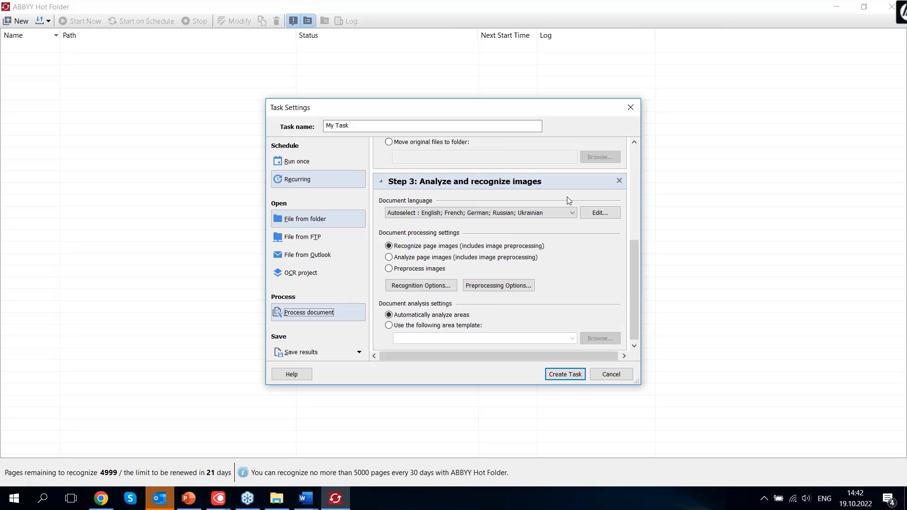
click(572, 213)
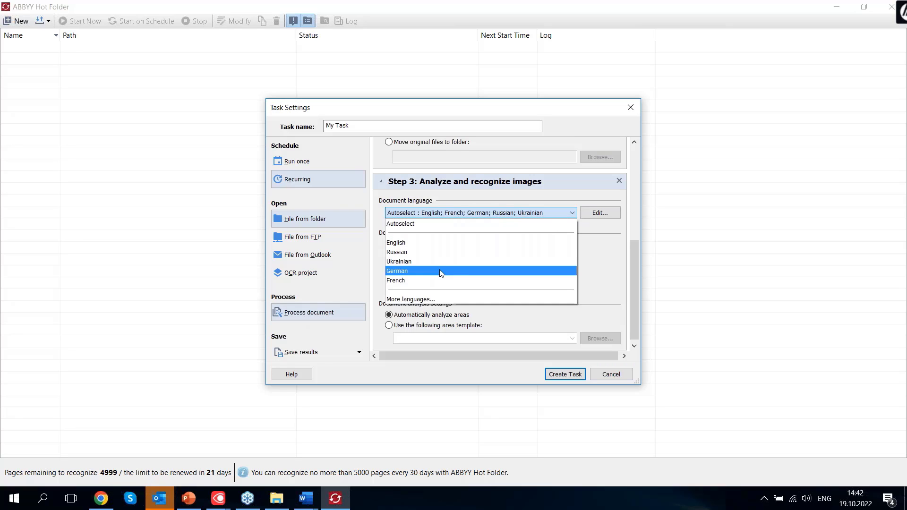
click(442, 300)
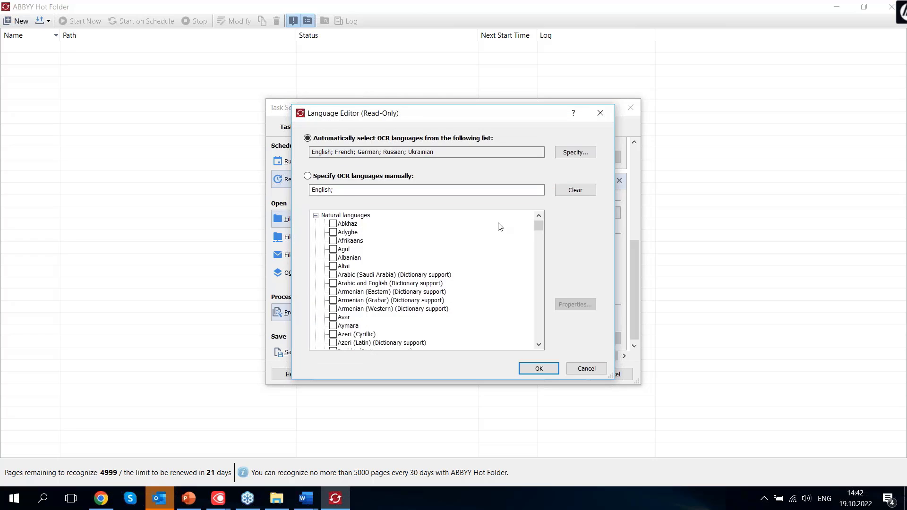
mouse_move(538, 228)
mouse_down()
mouse_move(565, 346)
mouse_move(545, 275)
mouse_move(544, 217)
mouse_up()
click(587, 369)
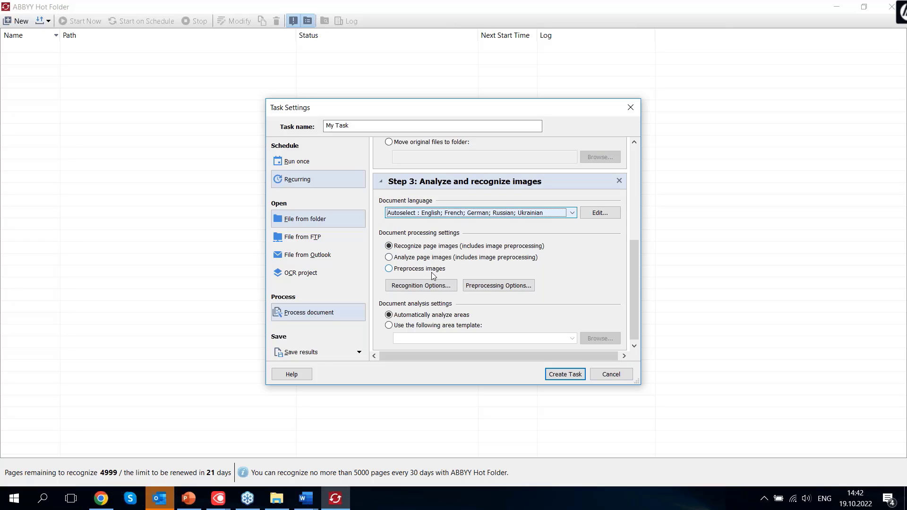
scroll(565, 270, down, 1)
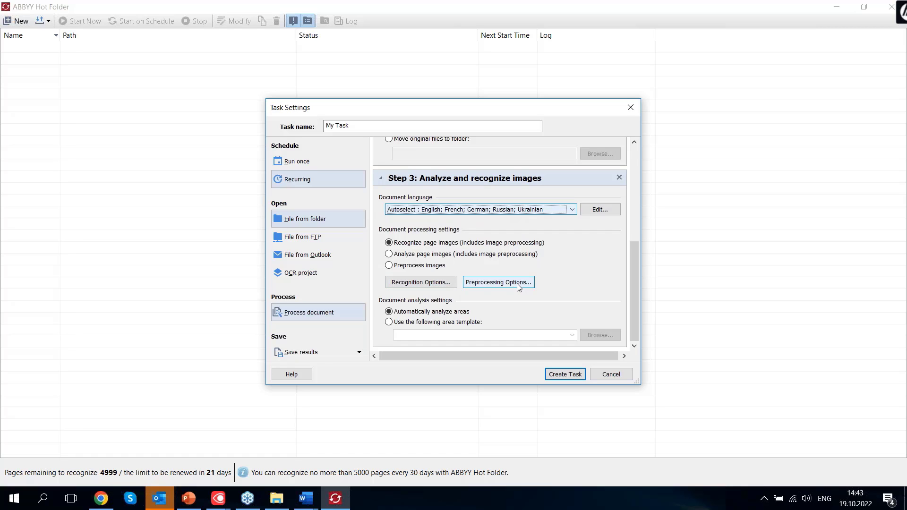
click(423, 286)
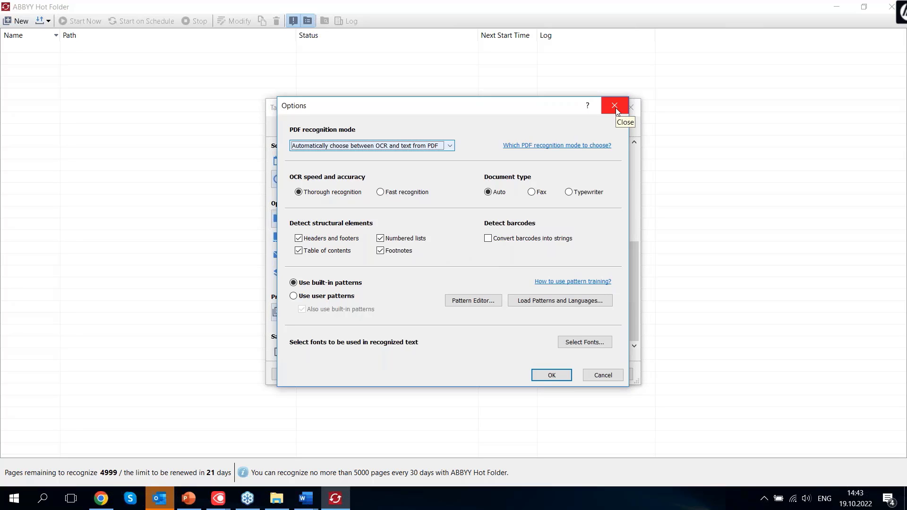
click(614, 106)
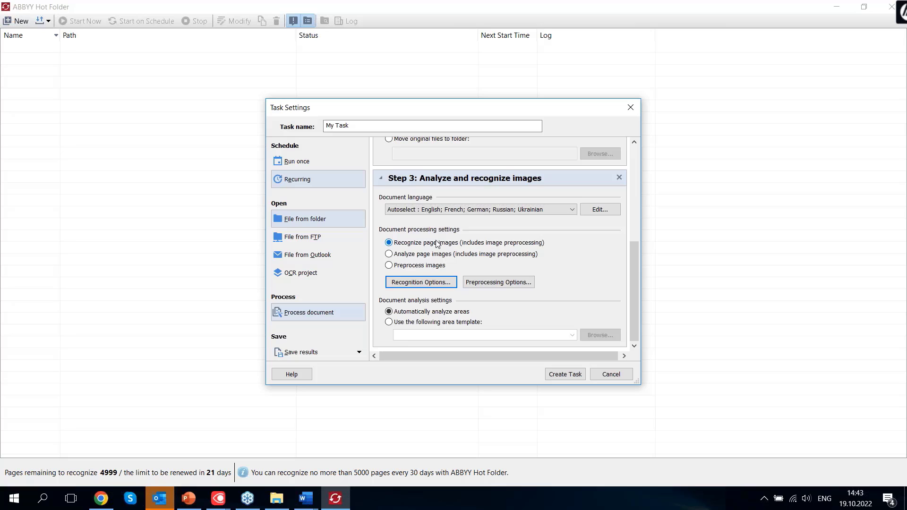
Add a Save document step saving results as PDF Document into the Out folder
click(322, 361)
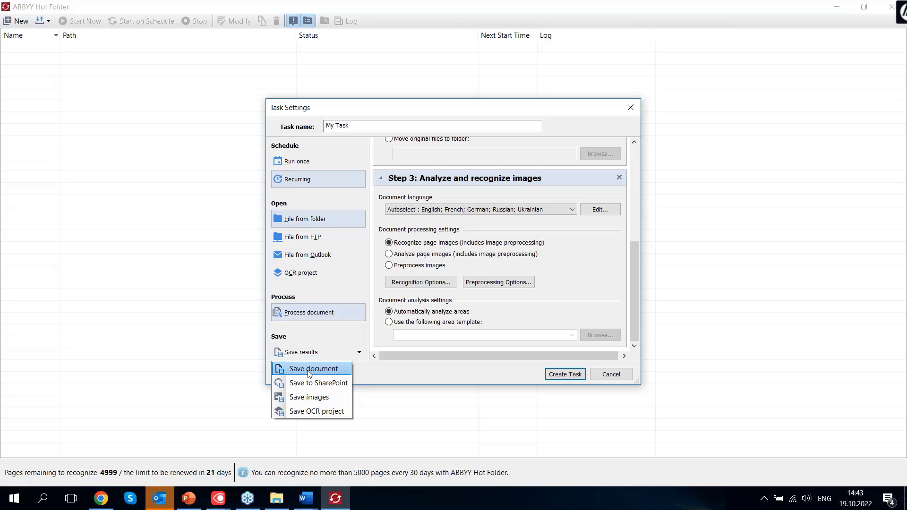
click(309, 373)
click(446, 252)
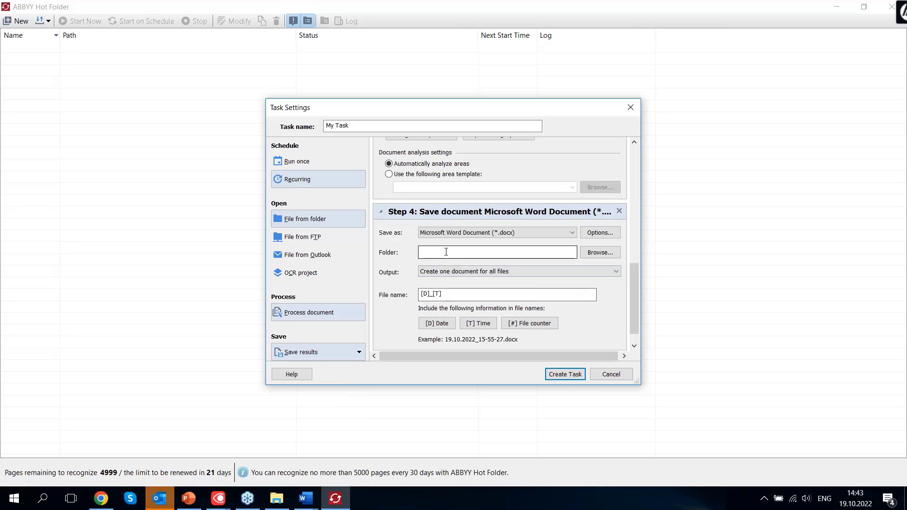
click(542, 231)
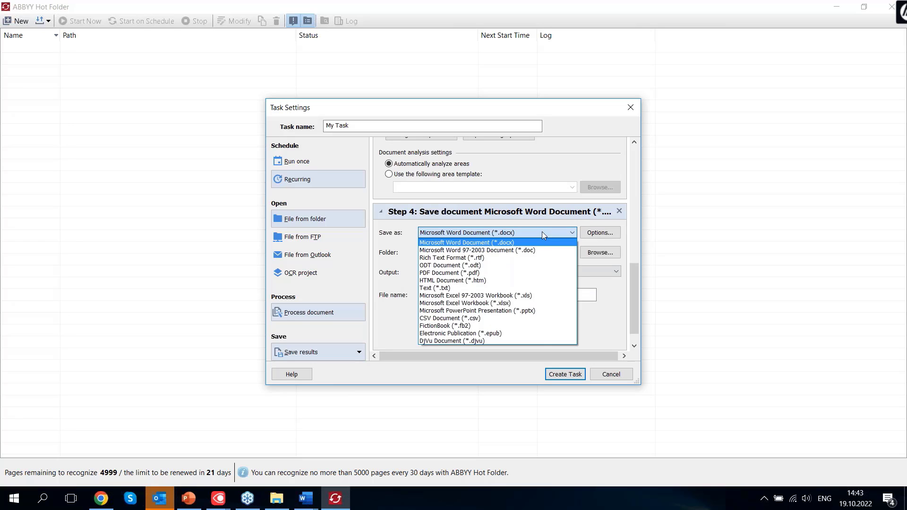
click(482, 273)
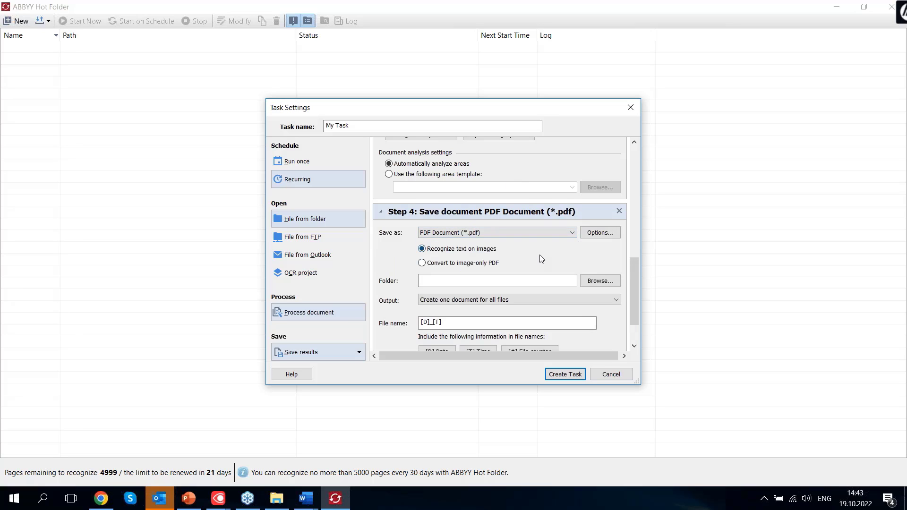
click(600, 281)
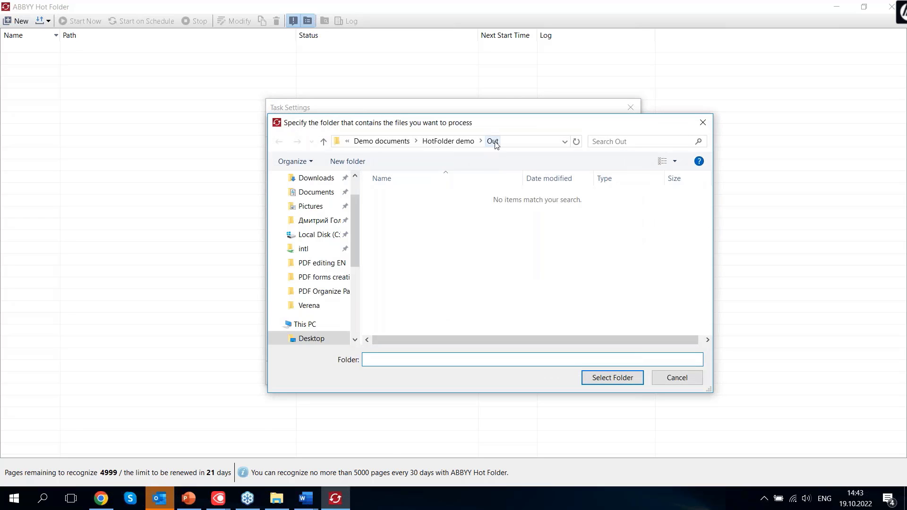
click(611, 378)
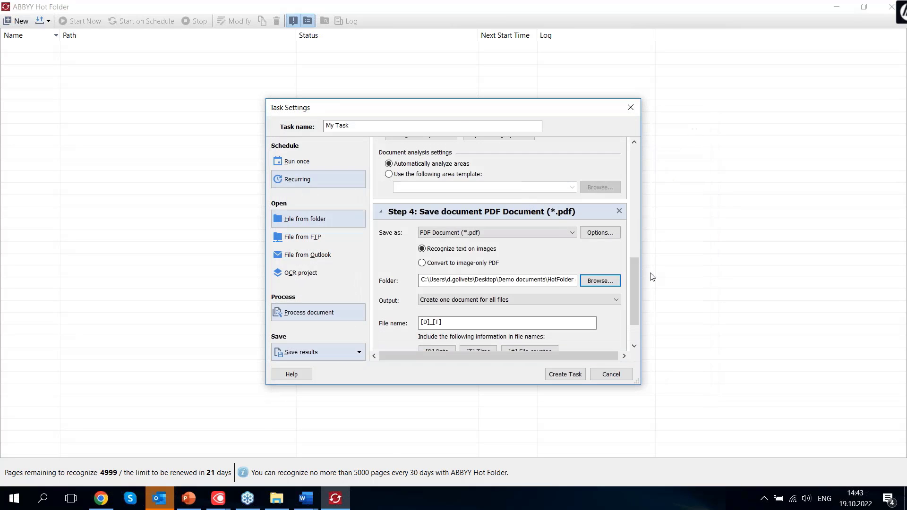
Create the task so it starts watching the In folder
drag(634, 282, 639, 304)
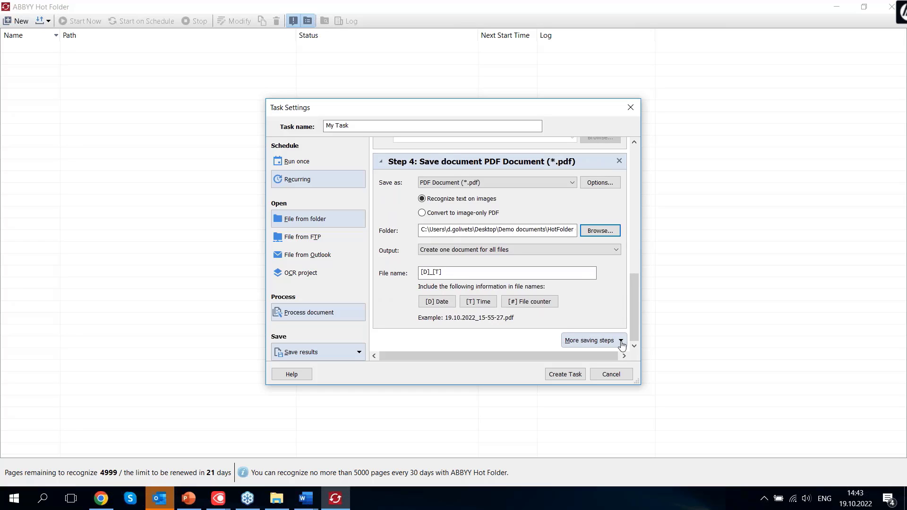
click(621, 341)
click(450, 343)
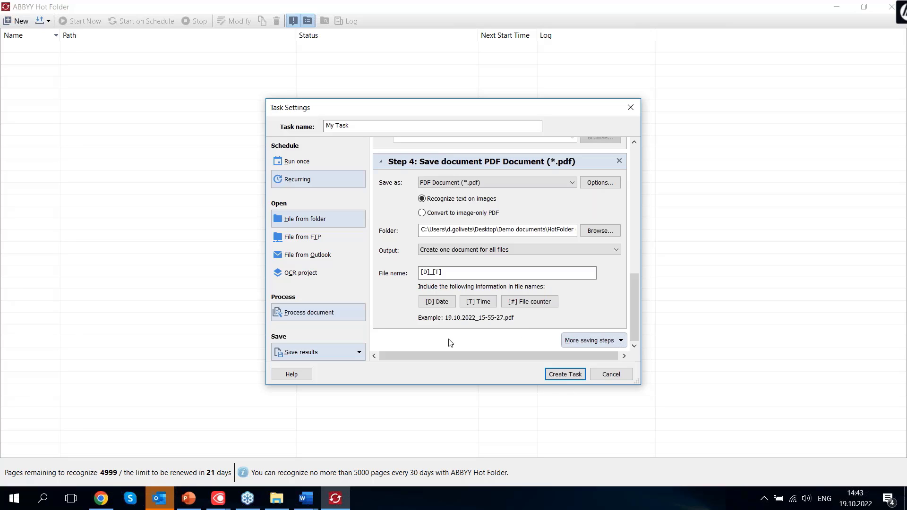
click(565, 374)
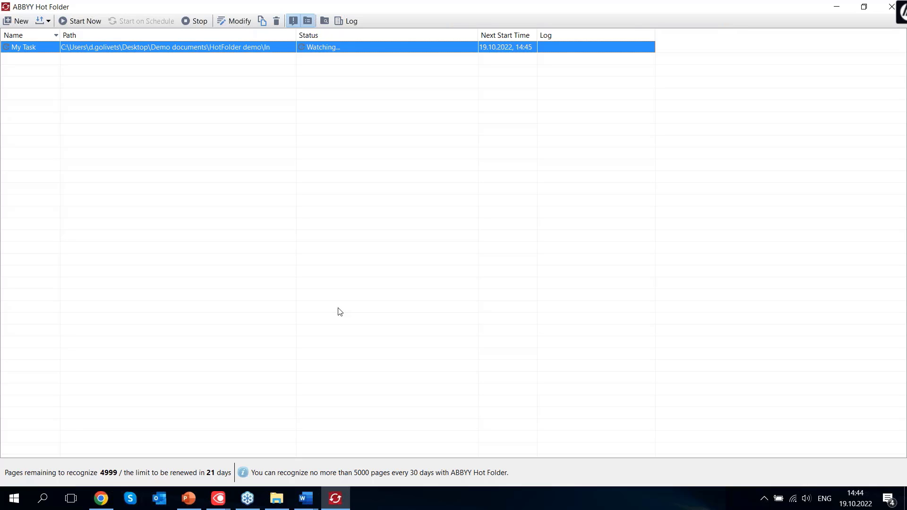
Open Demo documents > HotFolder demo in File Explorer and move Scanned_PDF into the In folder
click(276, 498)
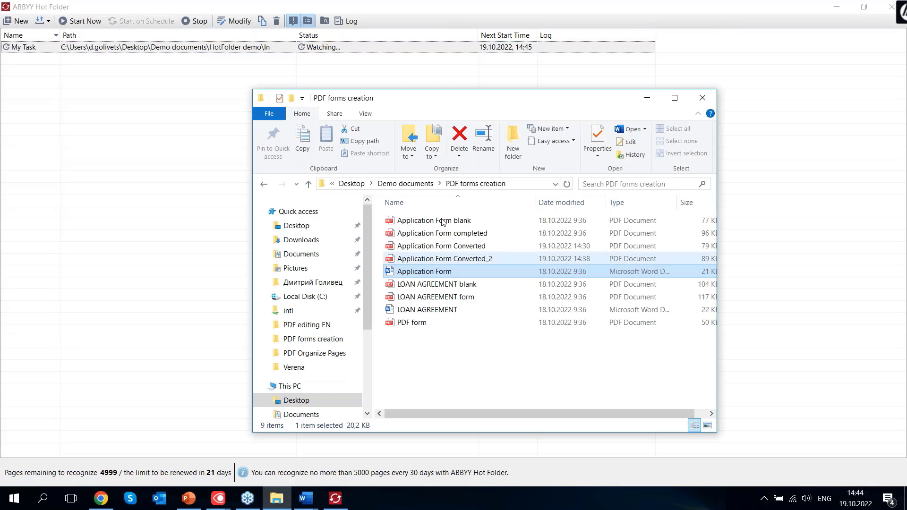
click(405, 184)
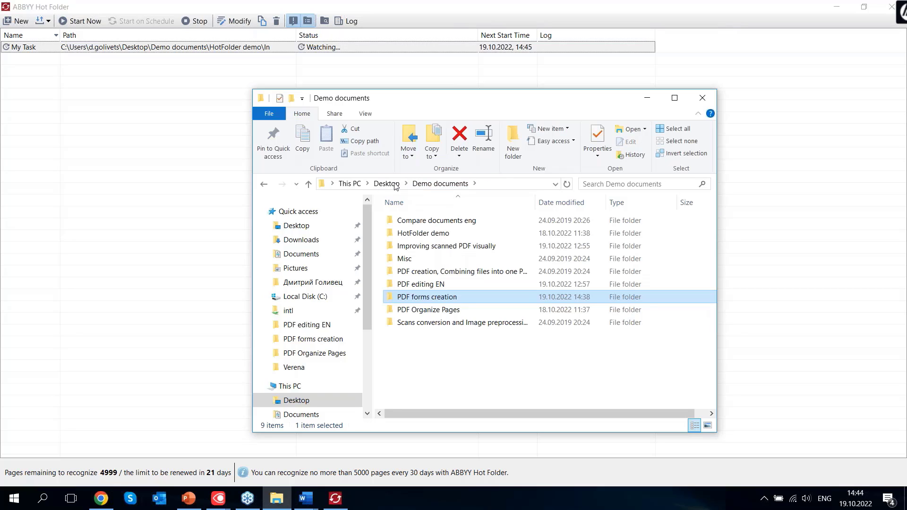
double_click(406, 233)
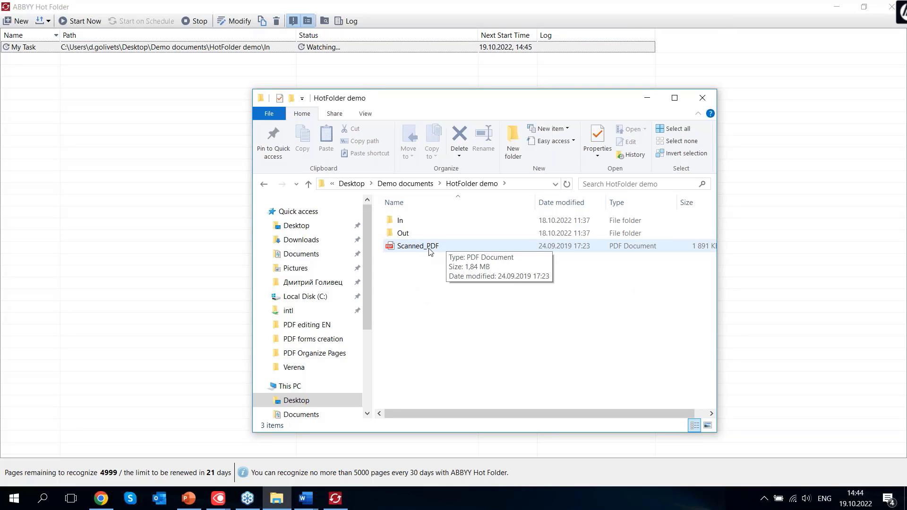
click(430, 252)
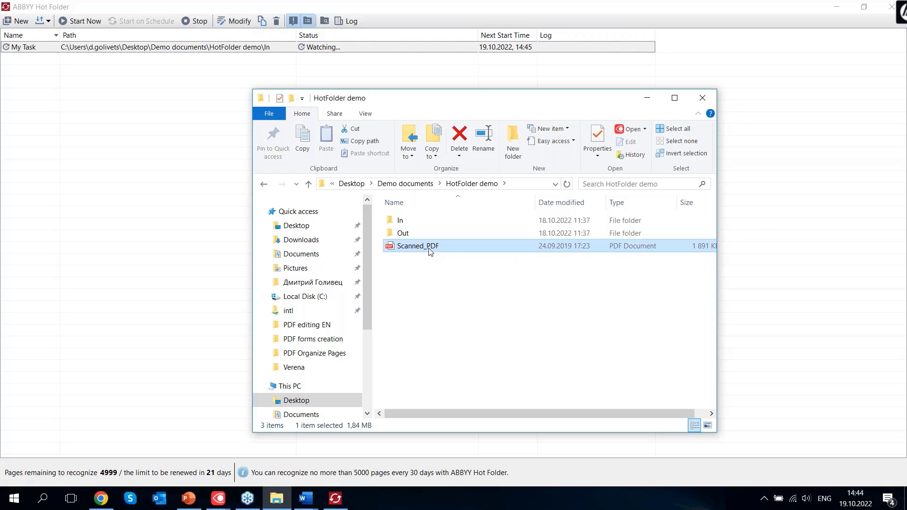
drag(416, 248, 459, 294)
double_click(419, 232)
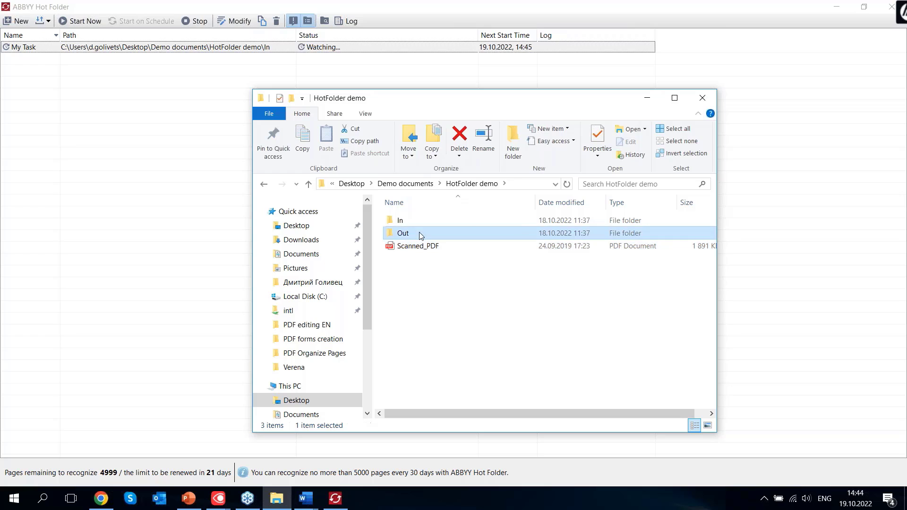
click(471, 183)
drag(421, 249, 409, 223)
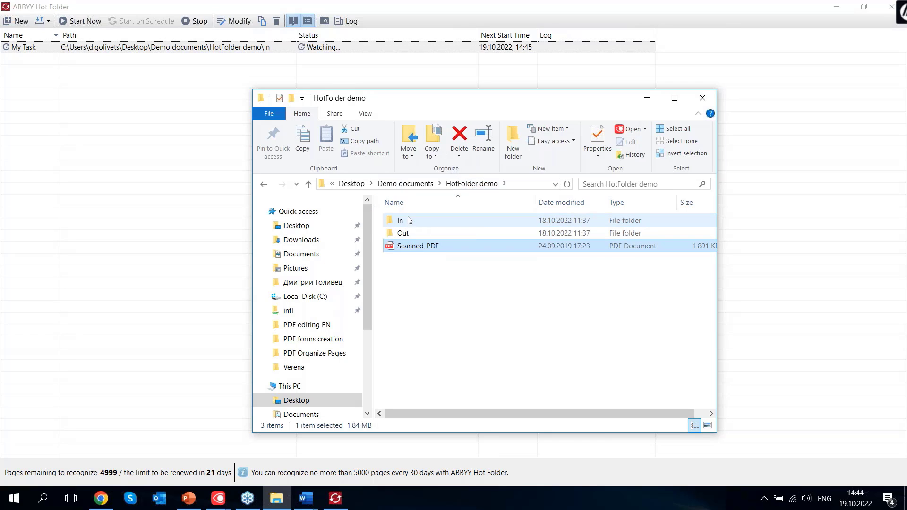
mouse_move(409, 223)
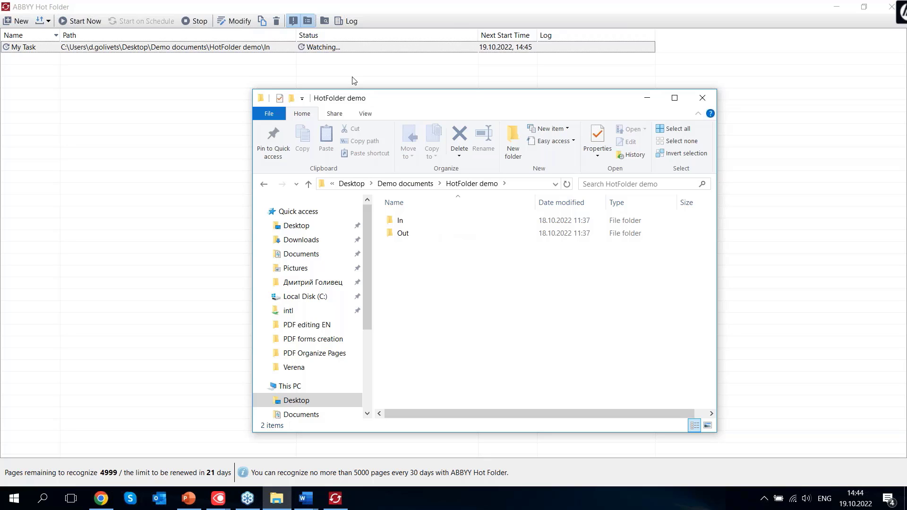
Check the In and Out folders for the processed result
double_click(403, 220)
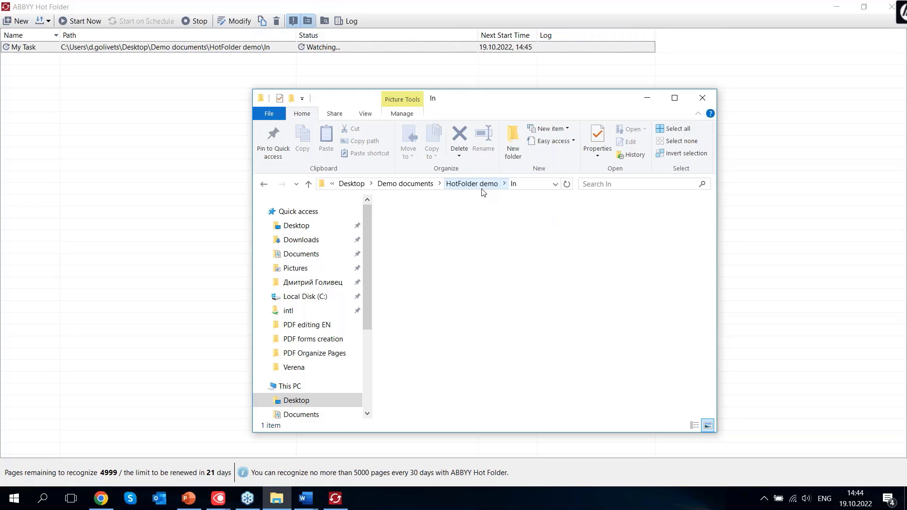
click(482, 185)
double_click(410, 239)
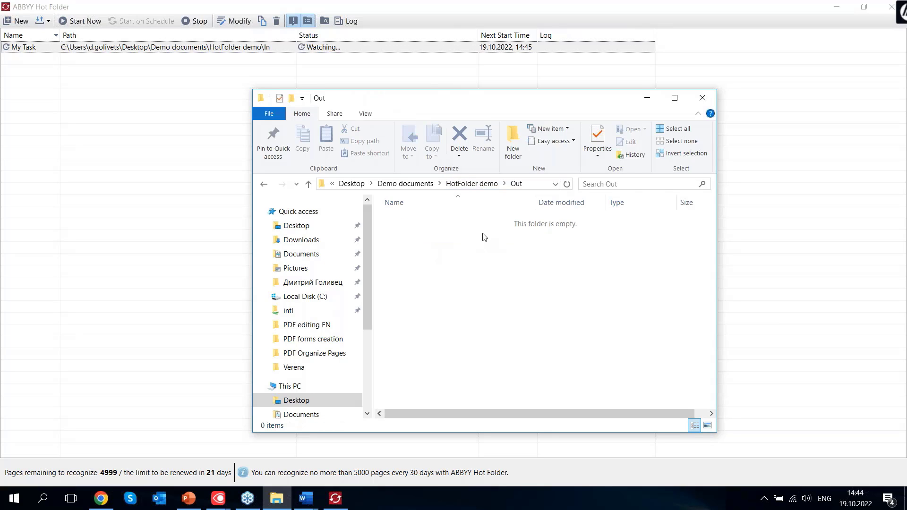
click(473, 187)
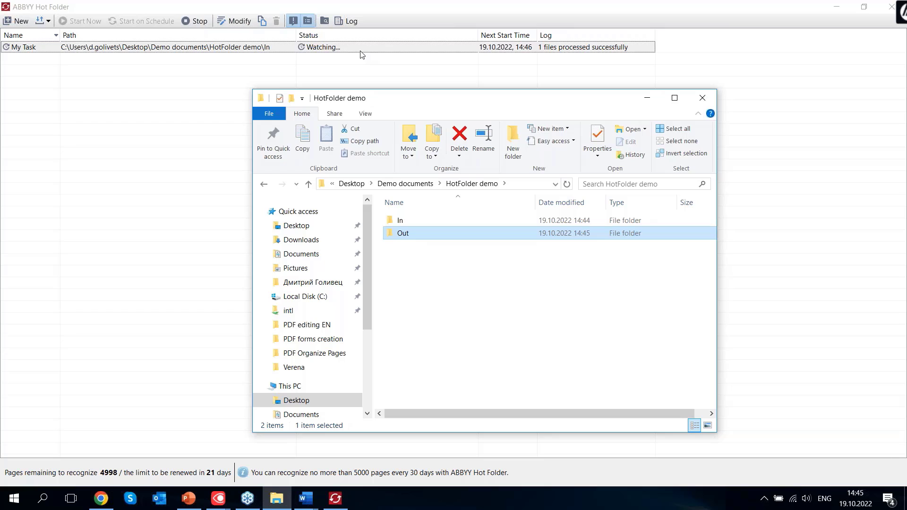
double_click(421, 233)
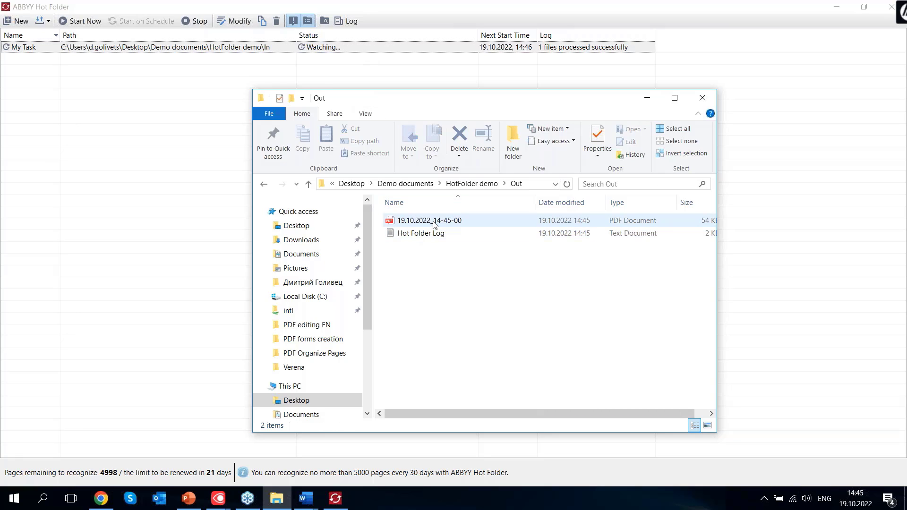
click(435, 225)
double_click(433, 222)
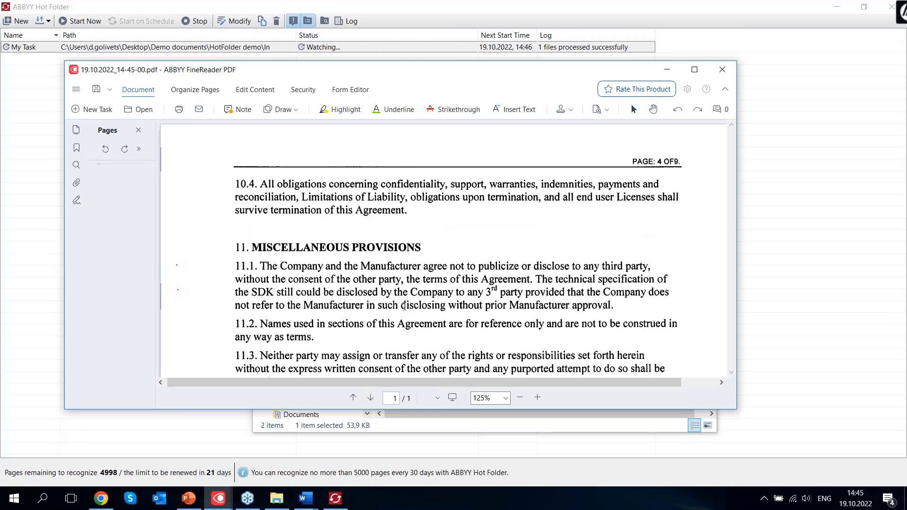
scroll(434, 222, down, 1)
drag(361, 224, 454, 294)
drag(454, 236, 451, 271)
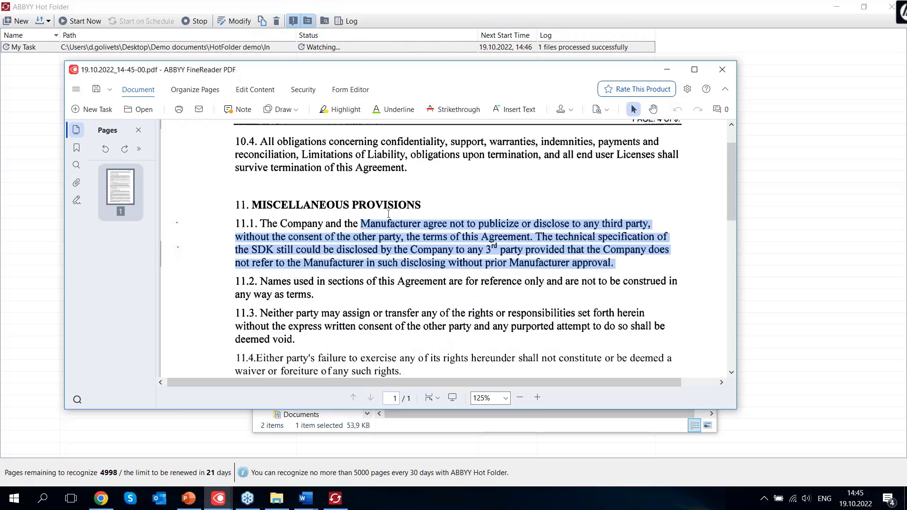
click(319, 201)
drag(252, 203, 396, 208)
click(446, 239)
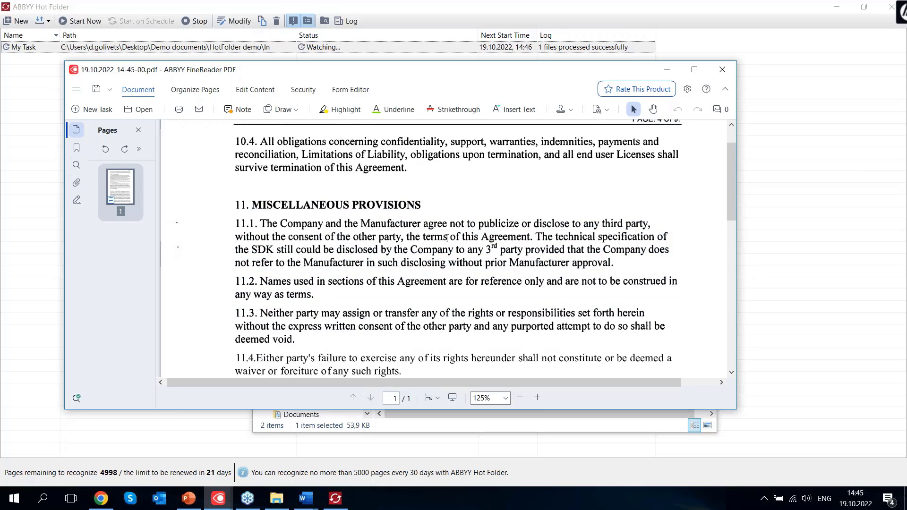
click(253, 91)
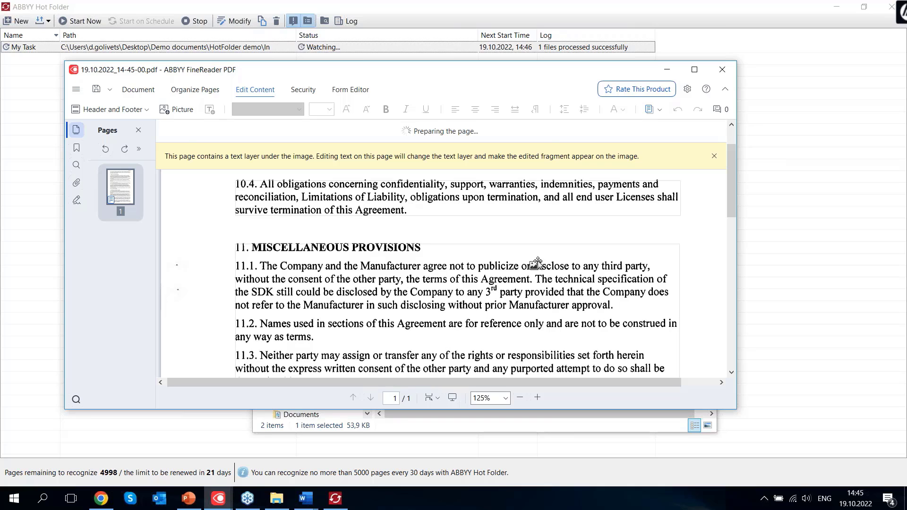
click(412, 275)
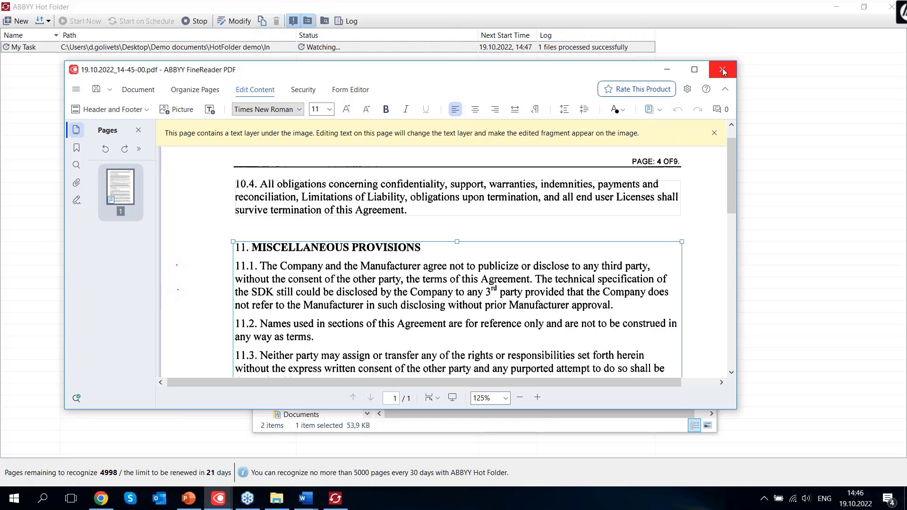
click(722, 69)
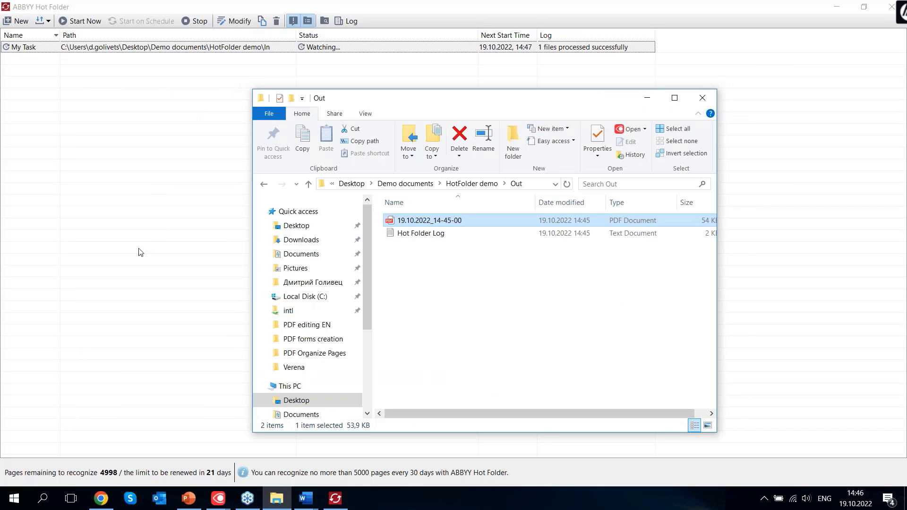
Close Scan EN.pdf without saving its changes
click(141, 252)
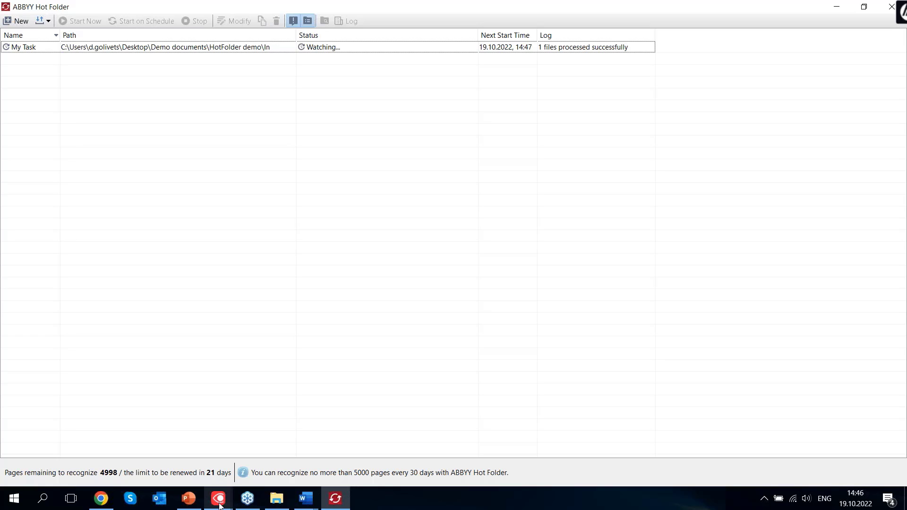
mouse_move(219, 506)
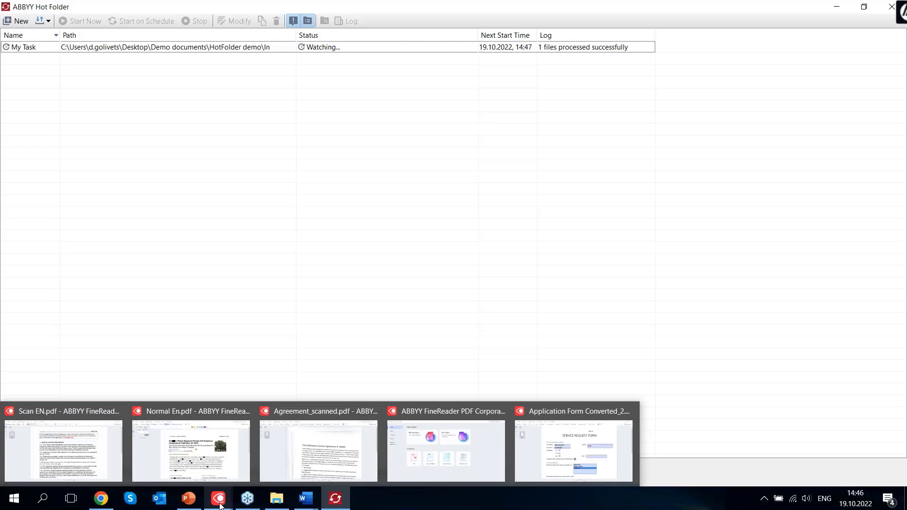
click(78, 441)
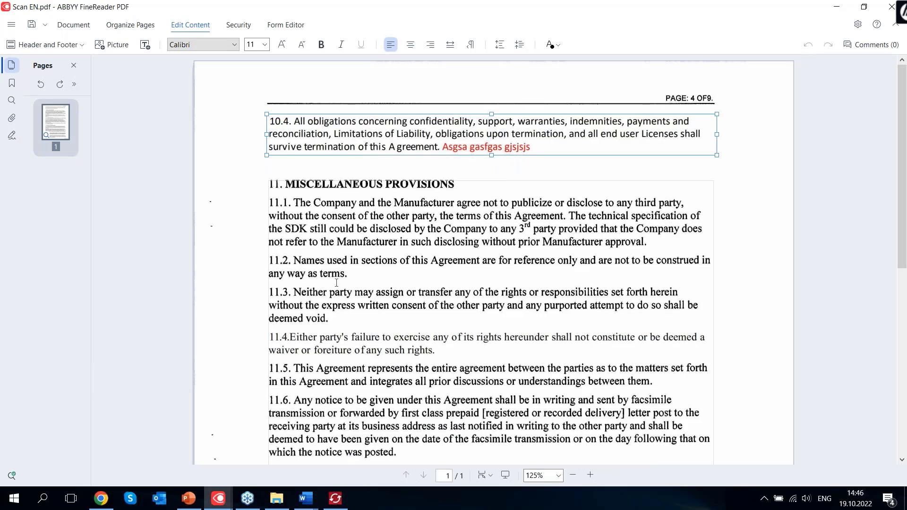
click(891, 6)
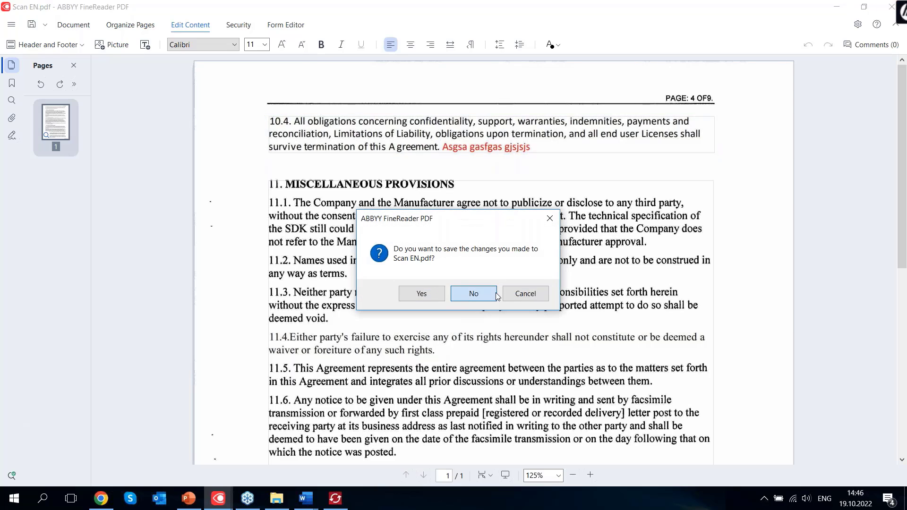
click(474, 293)
Close Hot Folder and Application Form Converted_2.pdf without saving
click(890, 6)
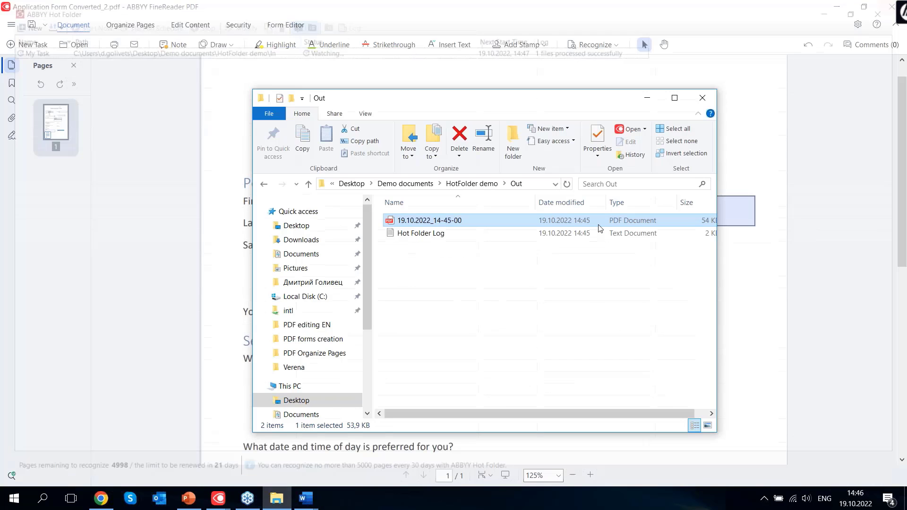
click(891, 7)
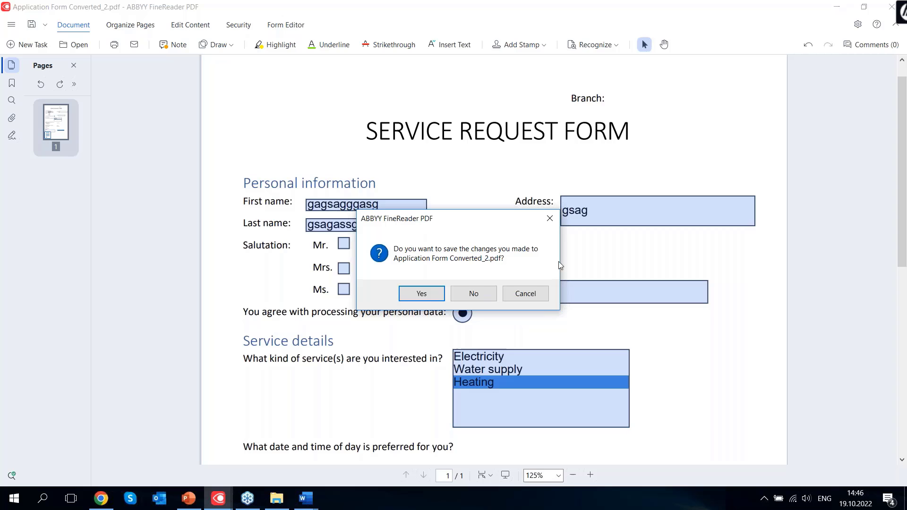
click(470, 293)
click(891, 14)
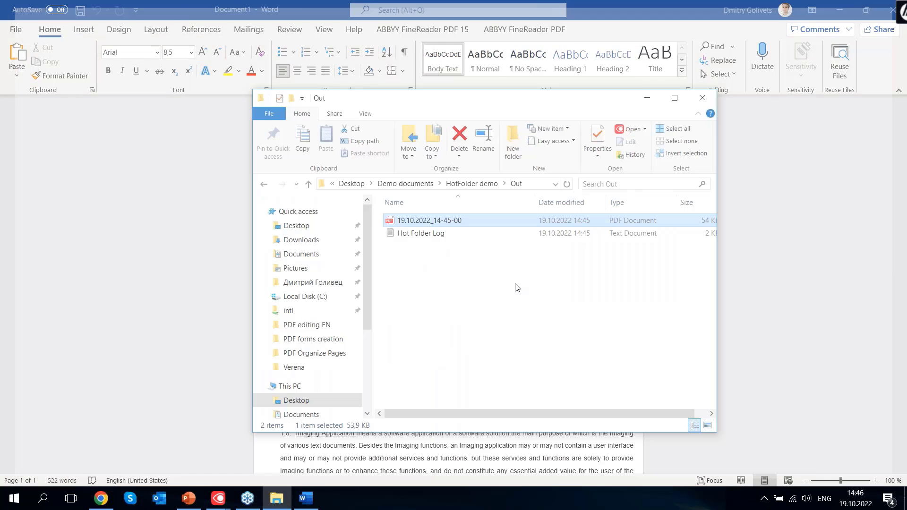
Close the FineReader start window and the leftover Agreement_scanned.pdf
click(189, 499)
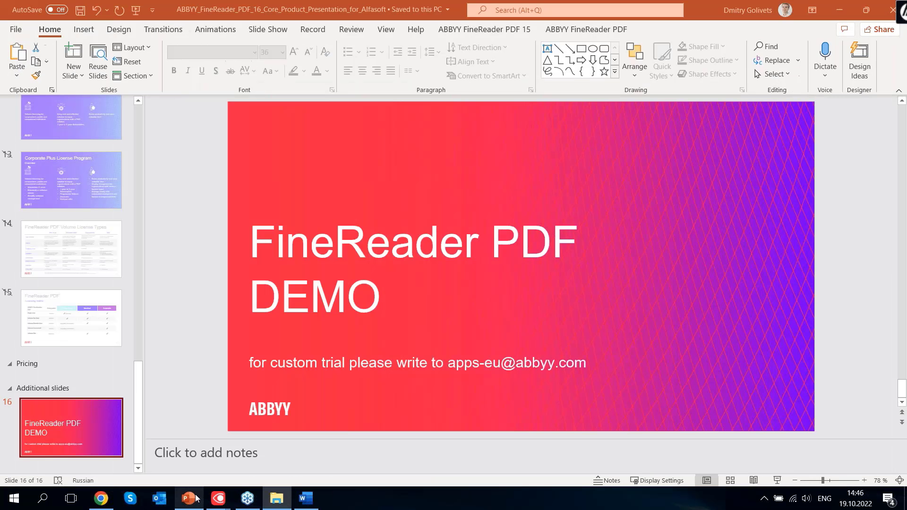
click(218, 499)
click(219, 444)
click(891, 7)
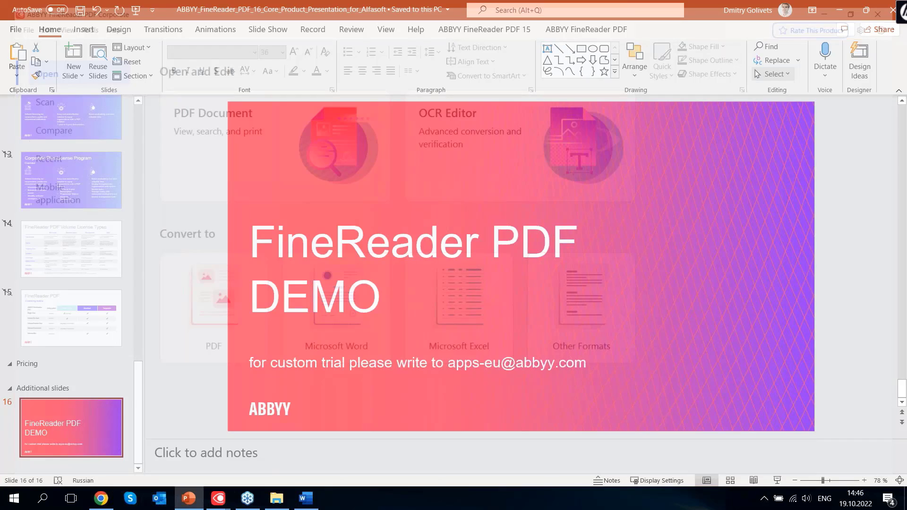
click(218, 498)
click(336, 411)
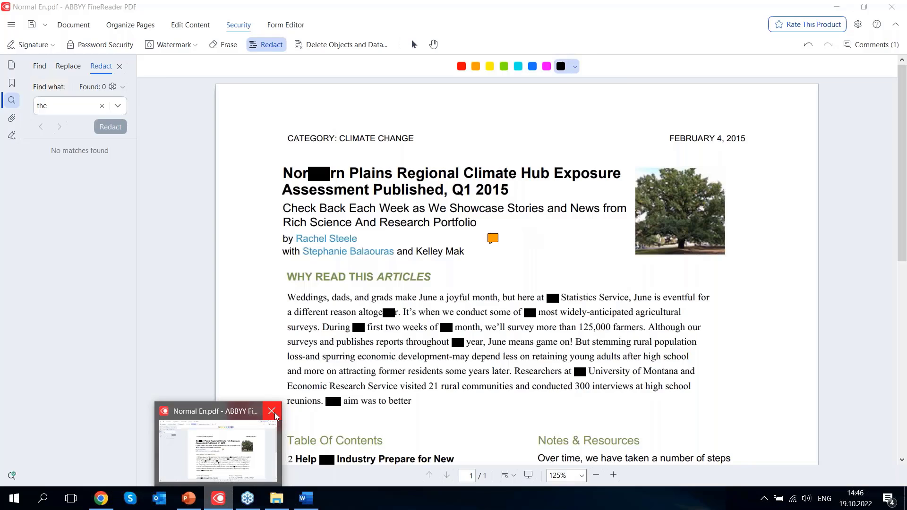
click(276, 412)
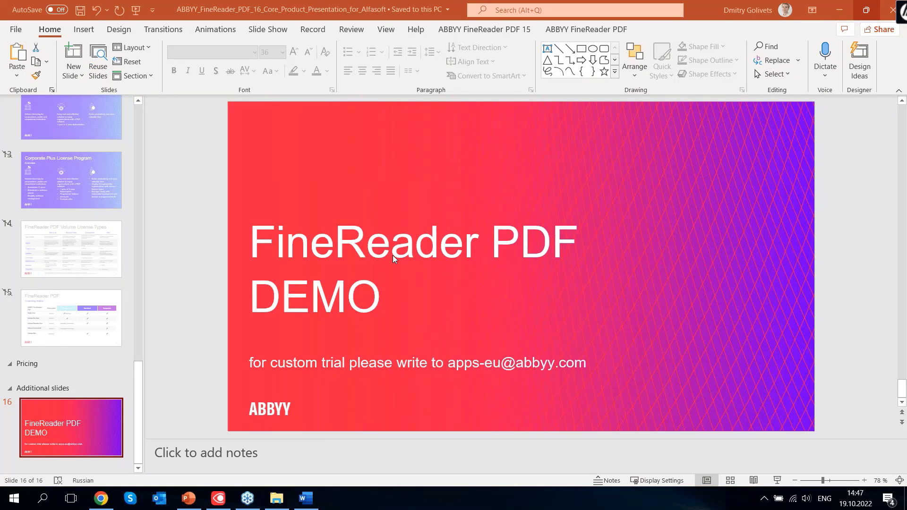
From the FineReader start window, choose Compare and open Compare Documents
key(alt+Tab)
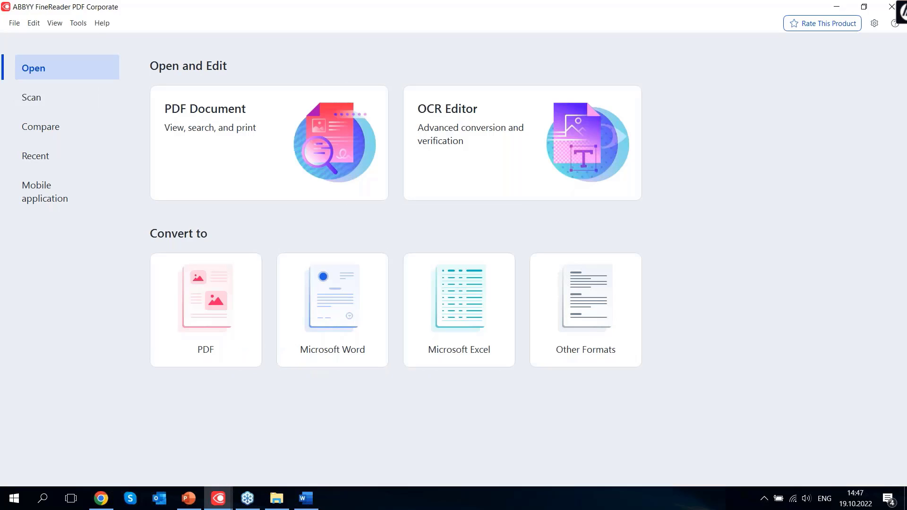
click(54, 126)
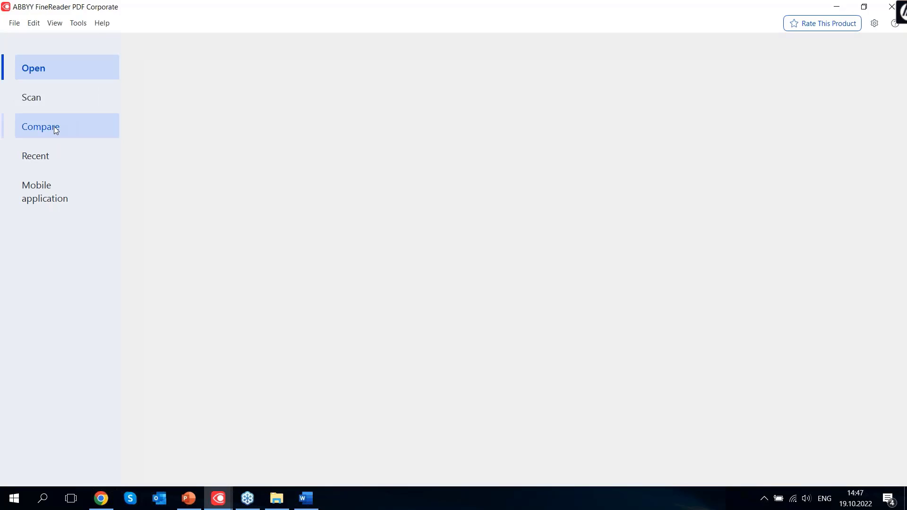
click(294, 146)
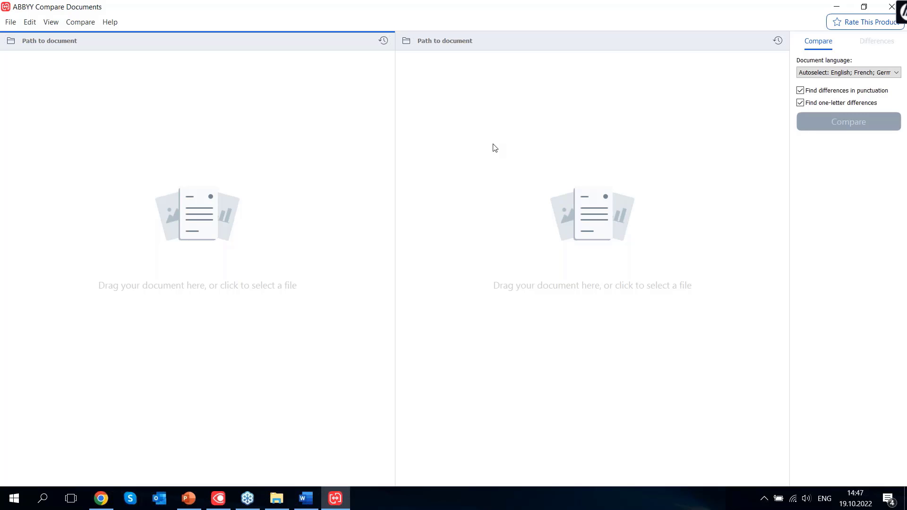
Open Trial_SDK_ENG_2.pdf as the first document and Trial_SDK_ENG_1.docx as the second
click(14, 44)
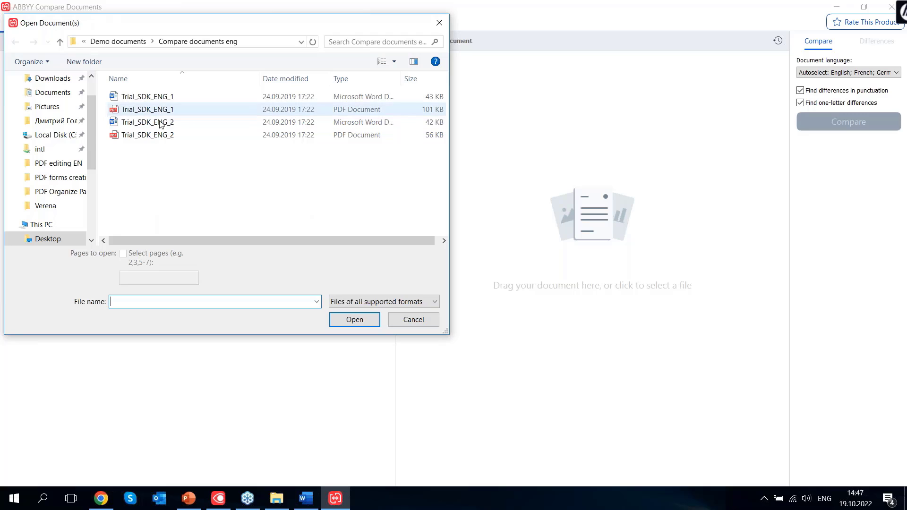
click(160, 136)
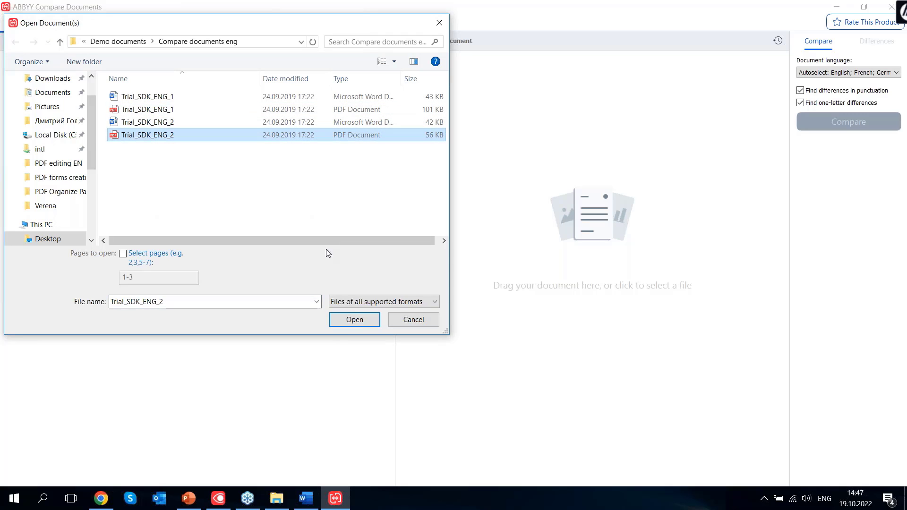
click(351, 324)
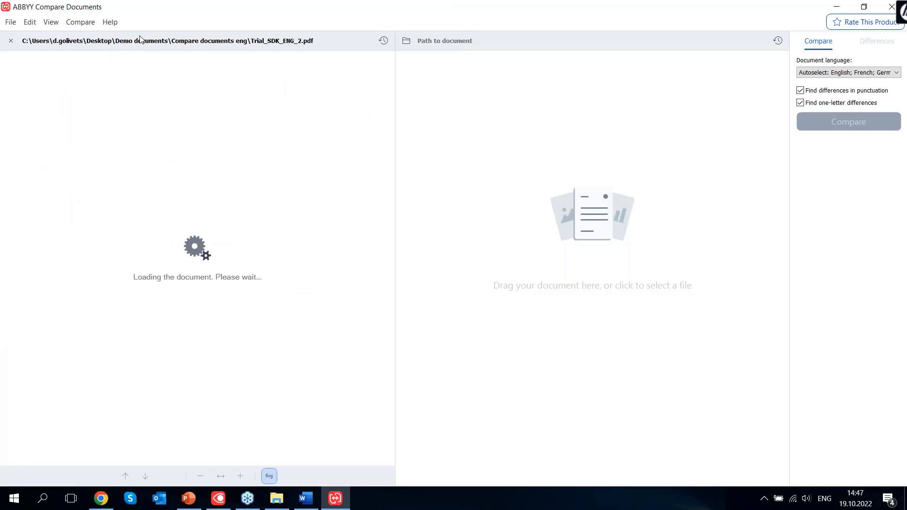
click(409, 42)
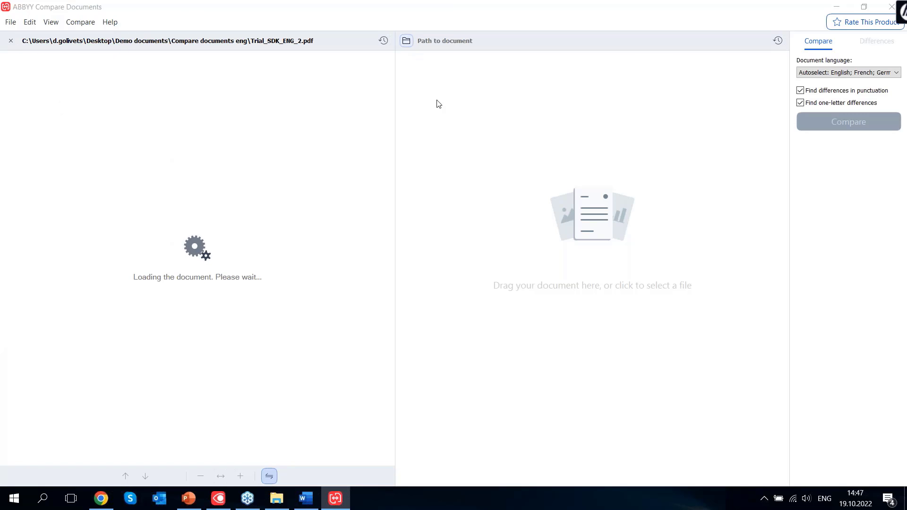
click(156, 97)
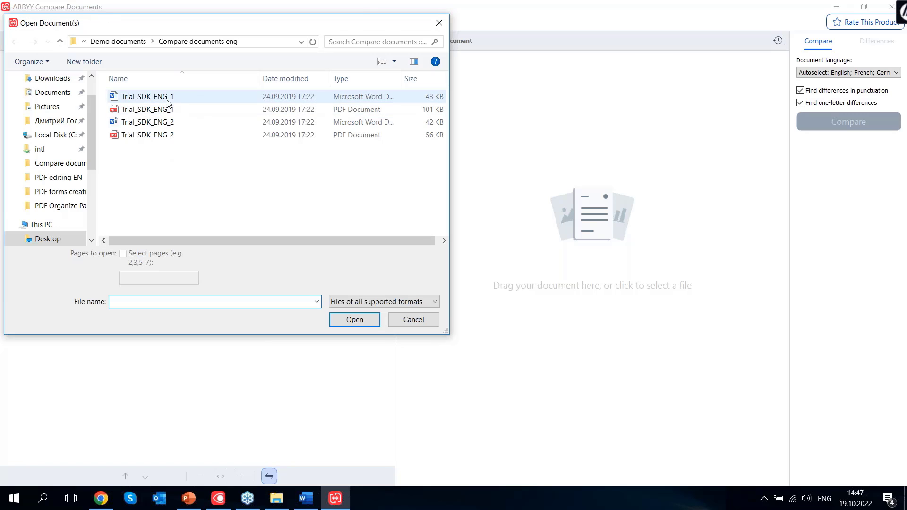
click(353, 321)
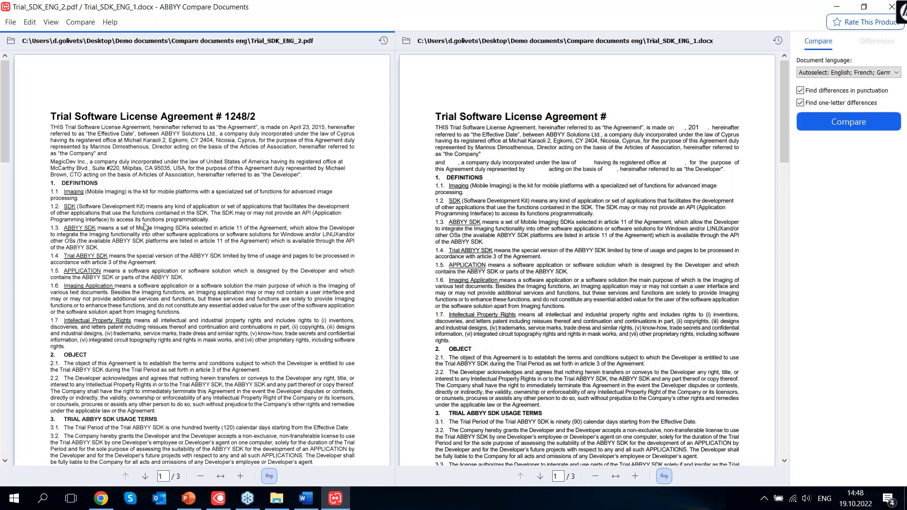
Select text around item 1.3 in the panes, then clear the selection
drag(476, 214, 727, 314)
click(213, 213)
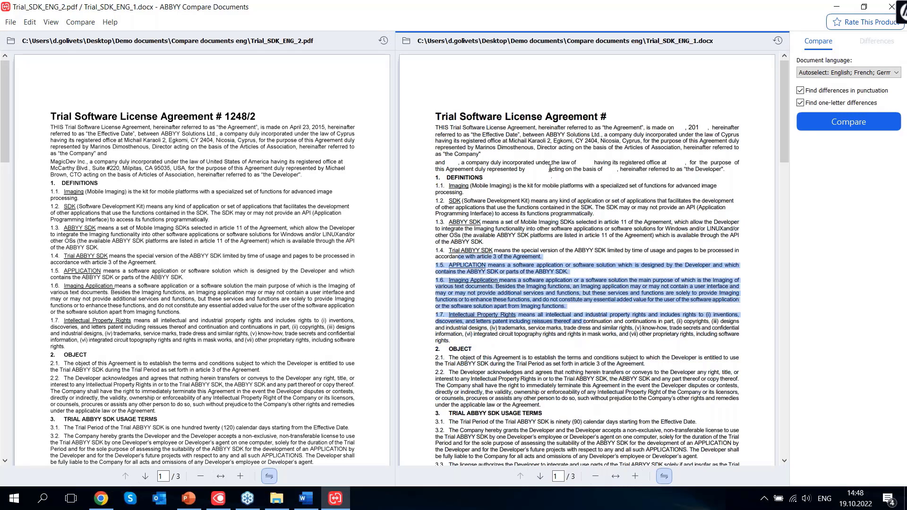
click(614, 271)
drag(436, 117, 666, 327)
click(672, 348)
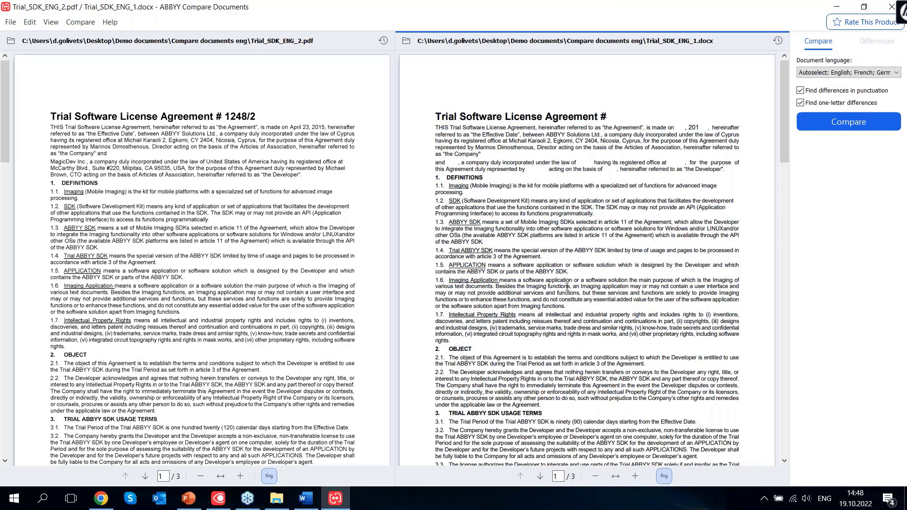
Scroll the synchronized panes back to the top of page 1 of both agreements
scroll(566, 287, down, 1)
scroll(567, 286, down, 1)
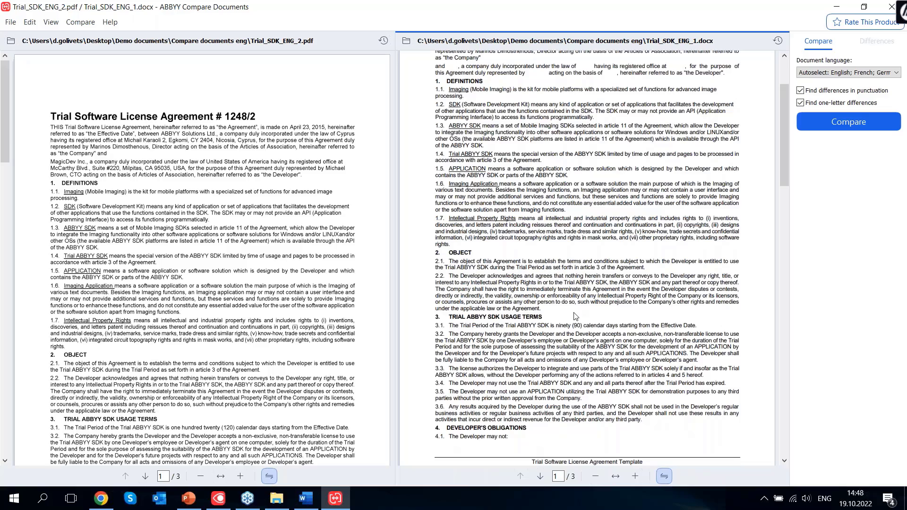
scroll(573, 312, down, 5)
scroll(573, 313, up, 9)
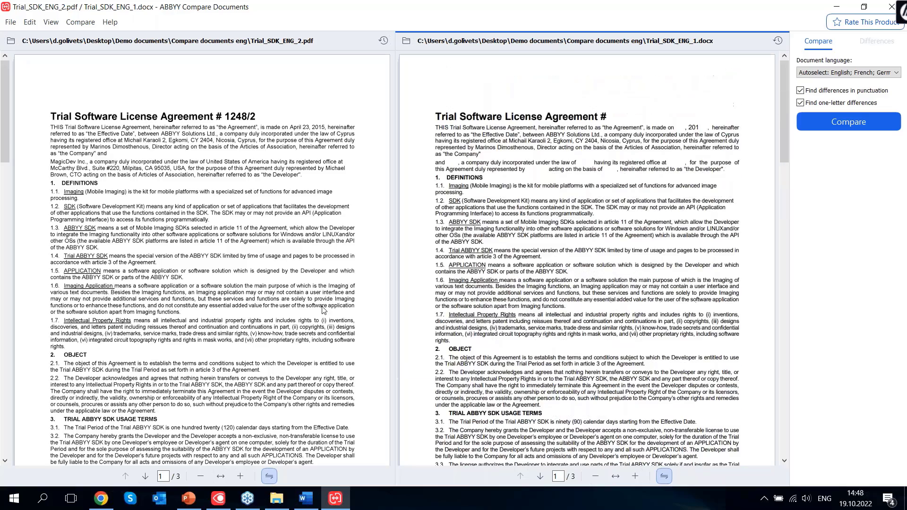
scroll(324, 310, down, 1)
scroll(322, 315, down, 20)
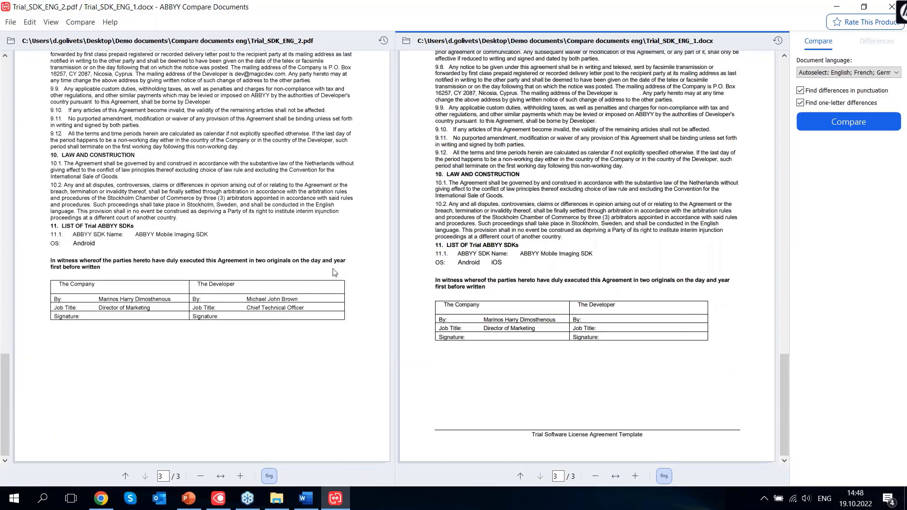
scroll(300, 283, up, 12)
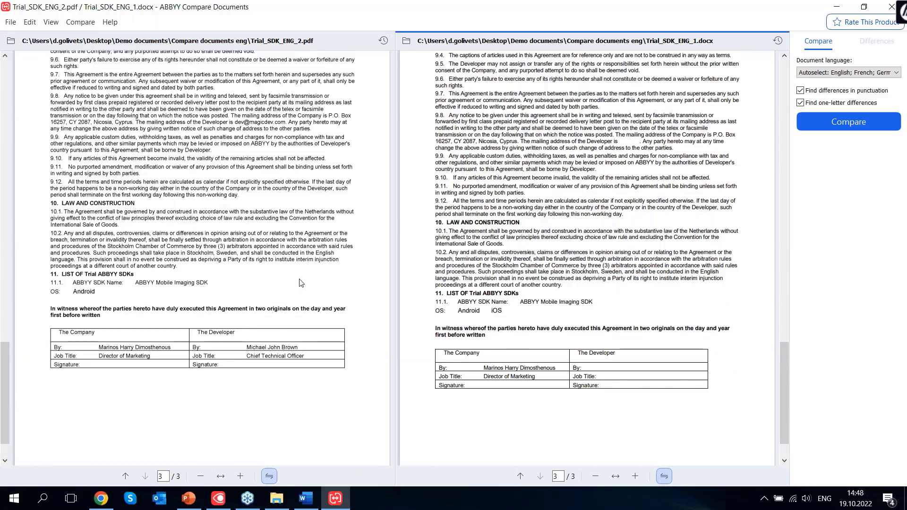
scroll(301, 287, up, 18)
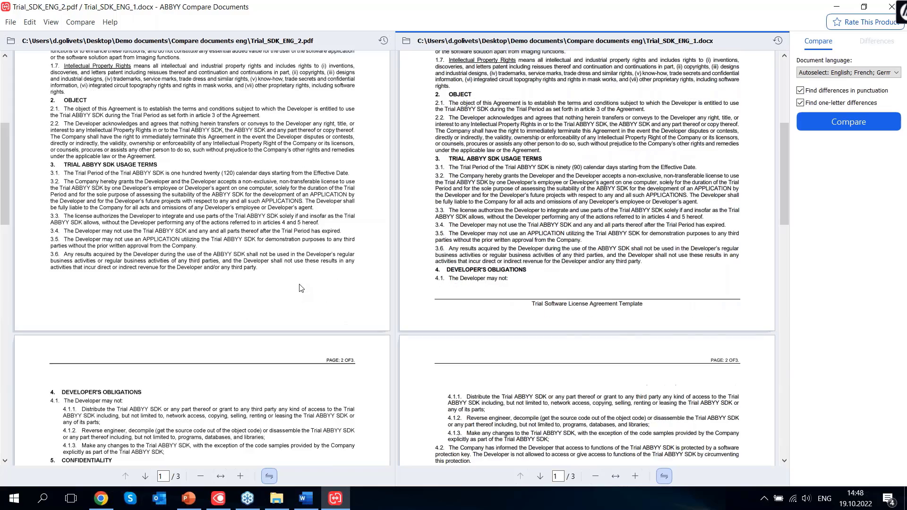
scroll(300, 287, up, 9)
scroll(301, 287, up, 2)
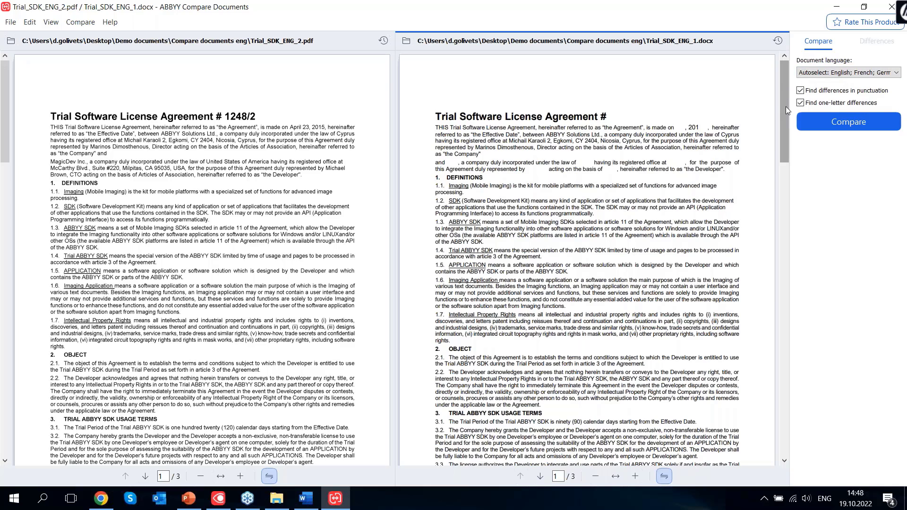
drag(786, 106, 785, 77)
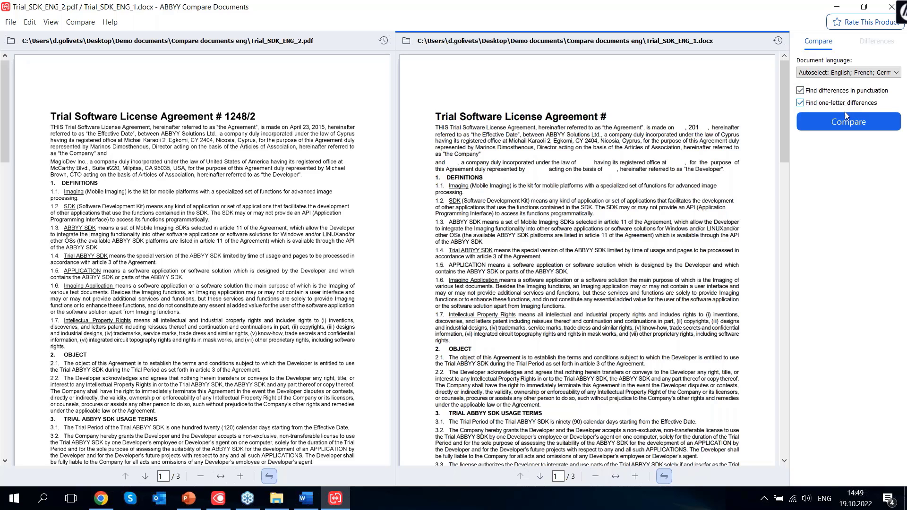
Run Compare, finding 19 differences between the agreements, 16 in body text
click(848, 123)
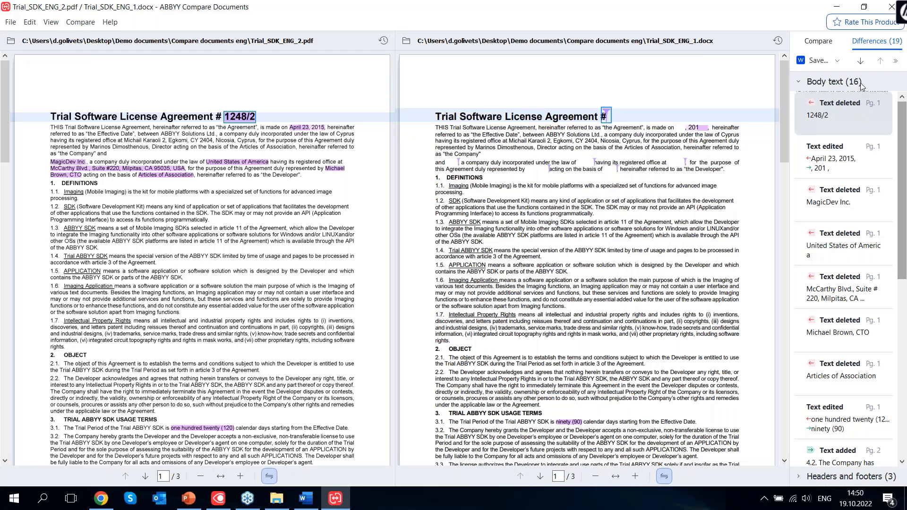
Review the deleted MagicDev Inc. and Articles of Association text, an edit, and added clause 4.2
click(839, 216)
scroll(842, 237, down, 3)
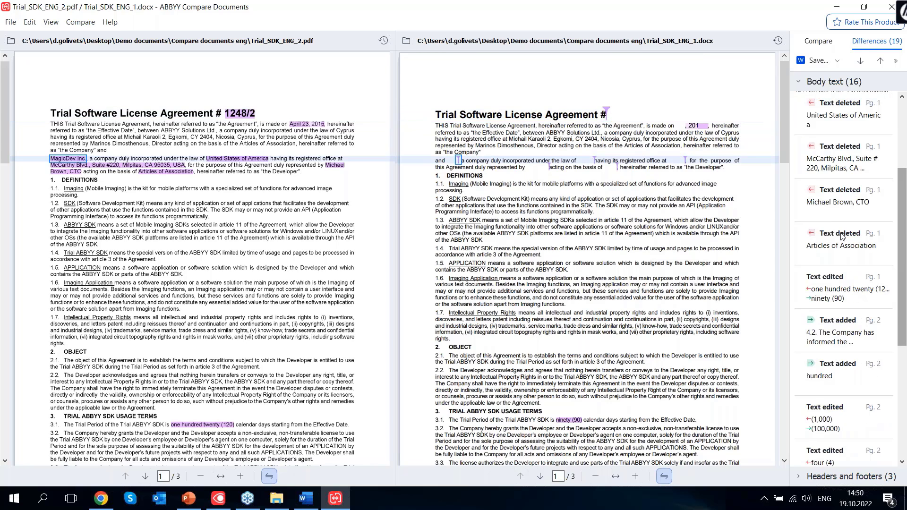
click(842, 237)
click(843, 285)
click(844, 333)
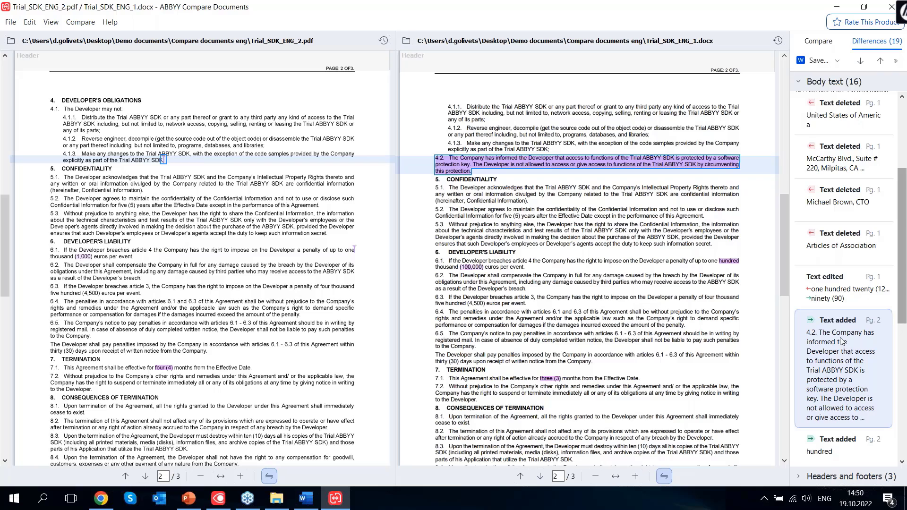
Review the trial period change from 120 to 90 and the iOS addition on page 3
click(839, 289)
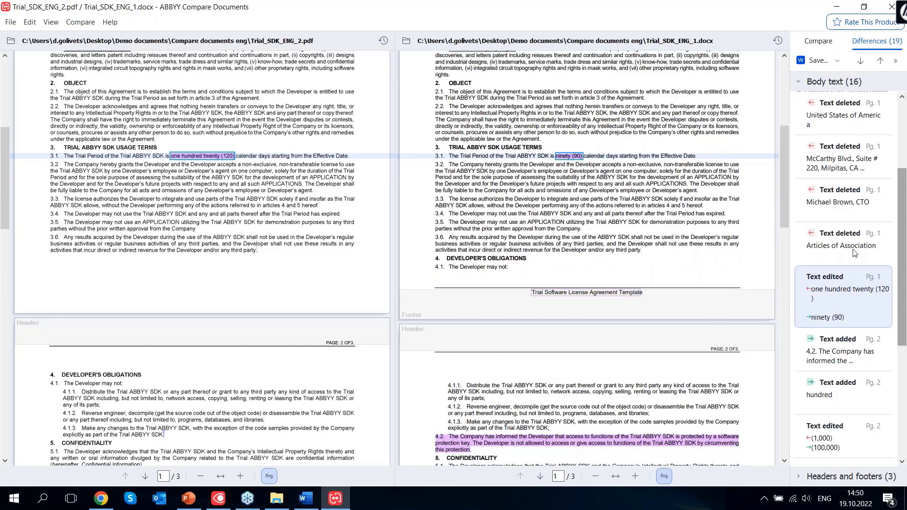
click(852, 249)
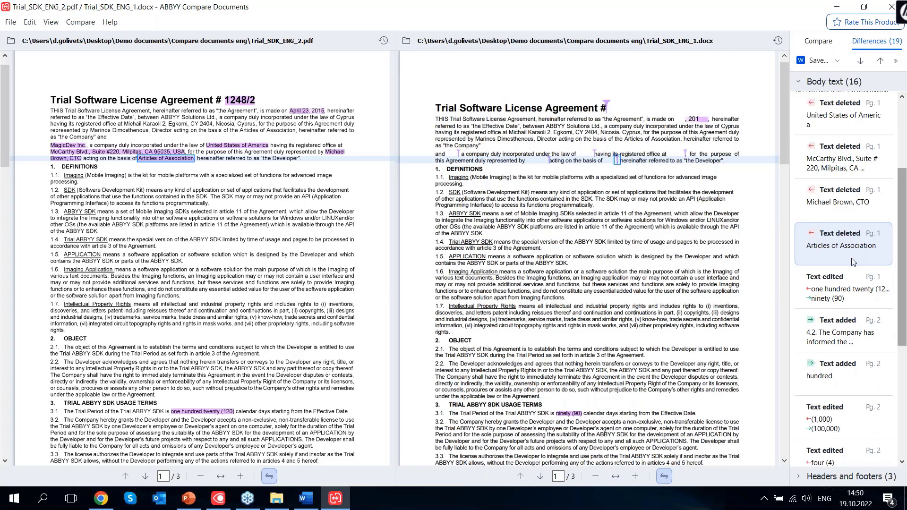
scroll(853, 262, down, 5)
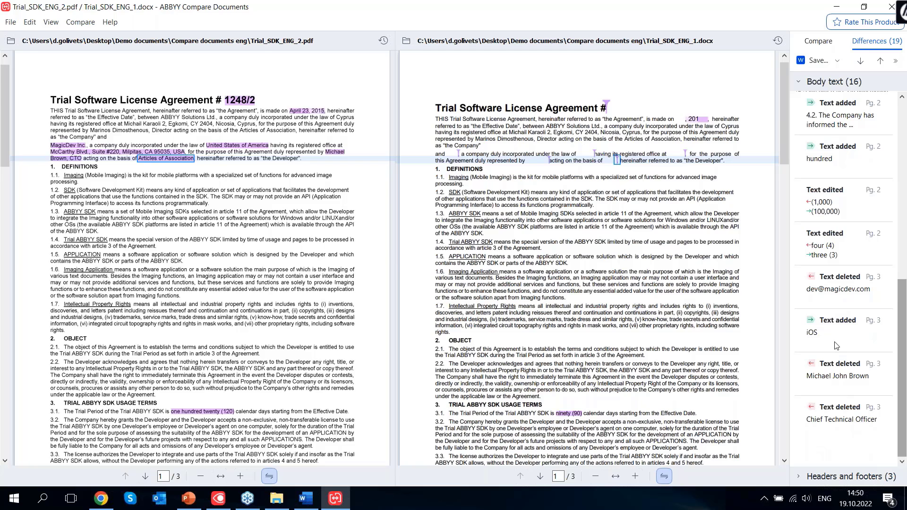
click(836, 345)
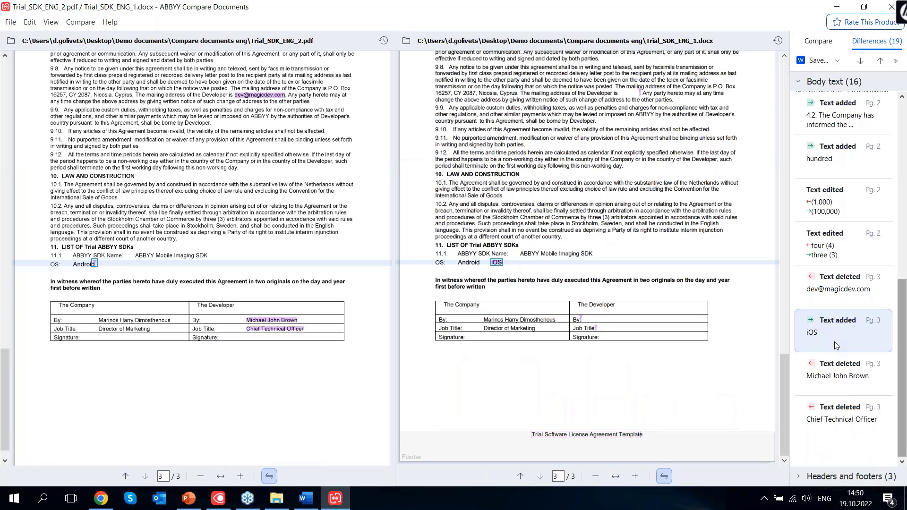
scroll(834, 341, up, 8)
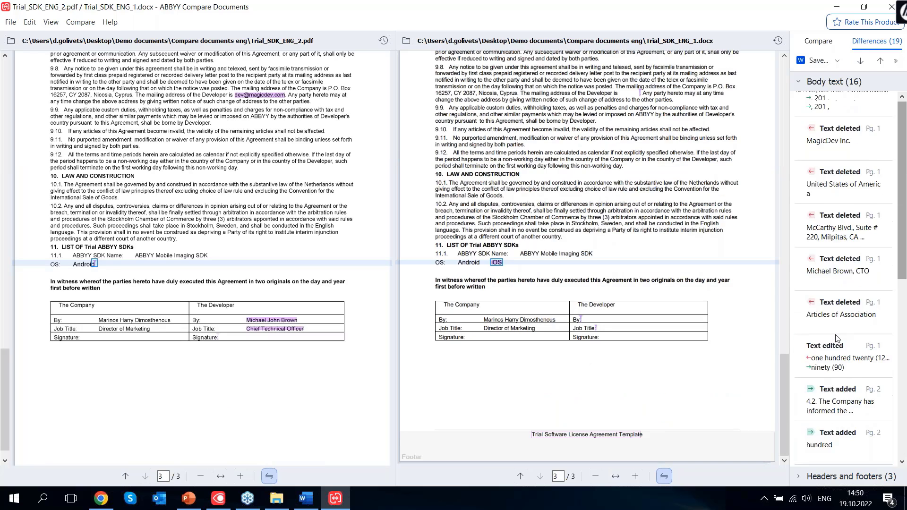
Save the differences as a Comparison Report named Differences
click(837, 63)
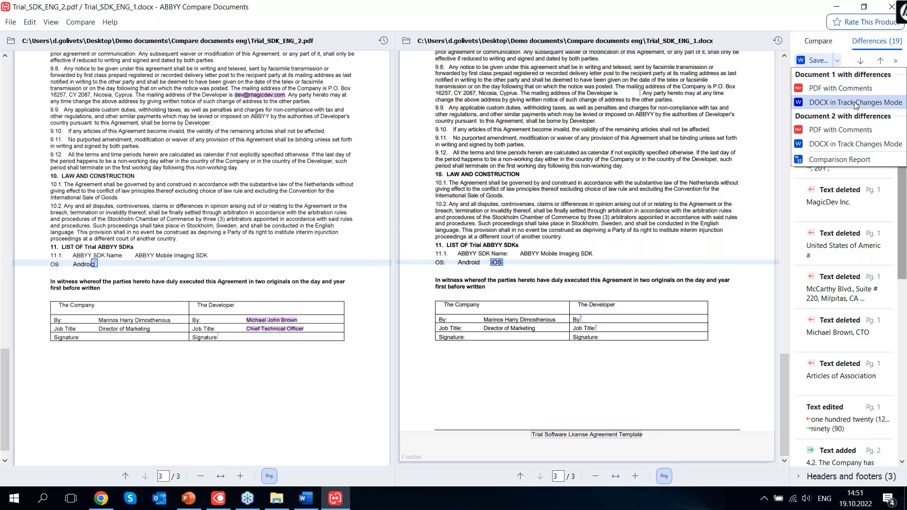
click(845, 159)
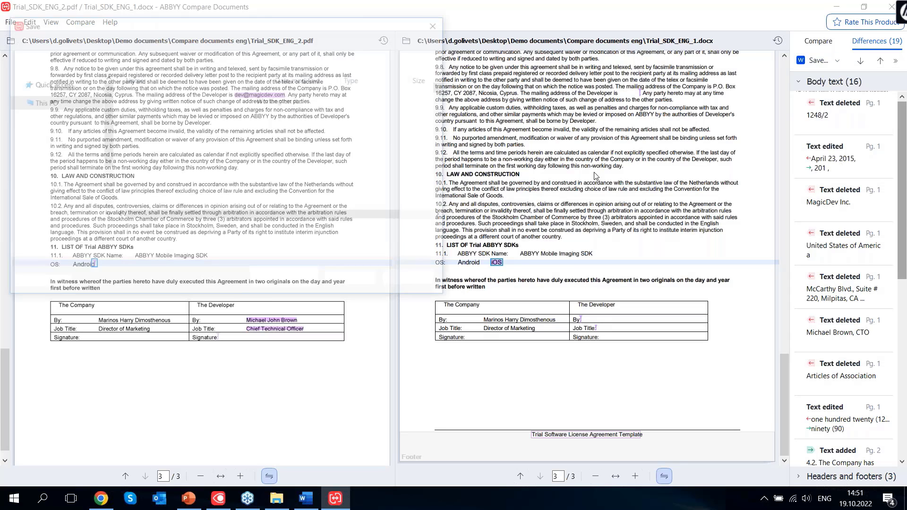
click(366, 283)
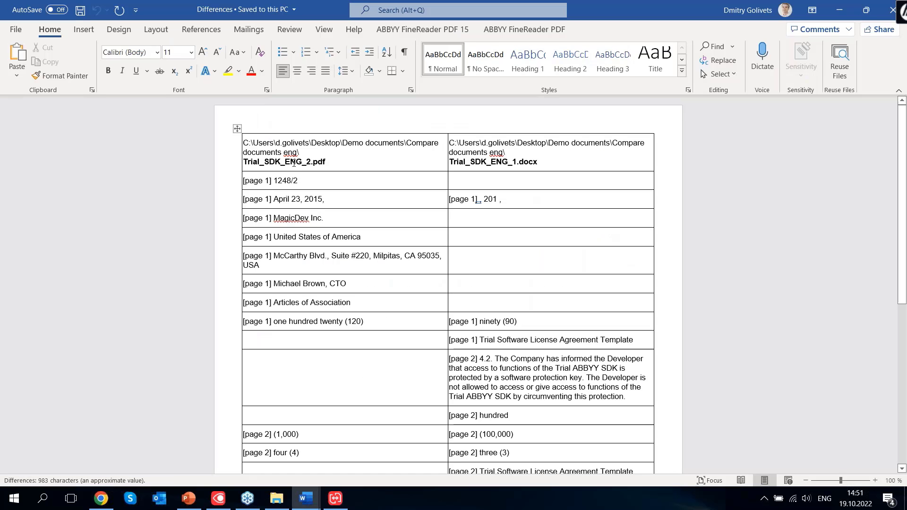
scroll(294, 165, down, 5)
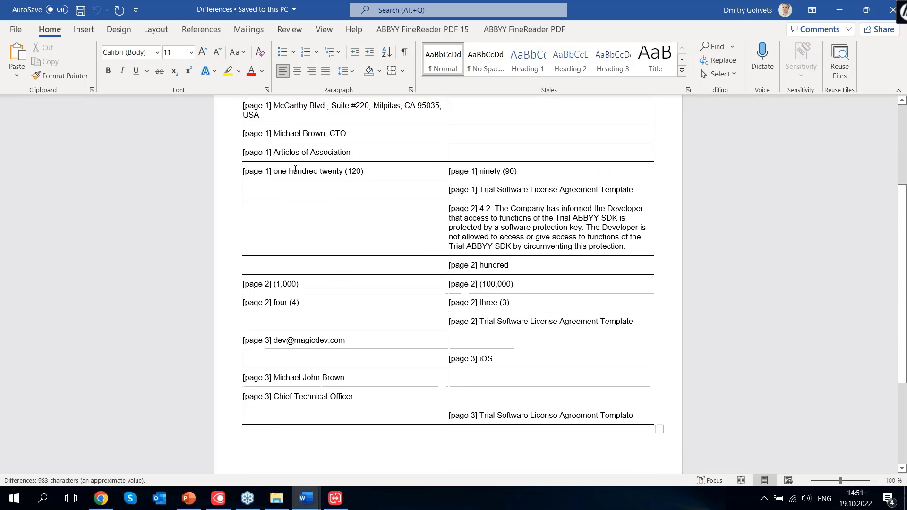
scroll(295, 169, down, 2)
scroll(295, 169, down, 3)
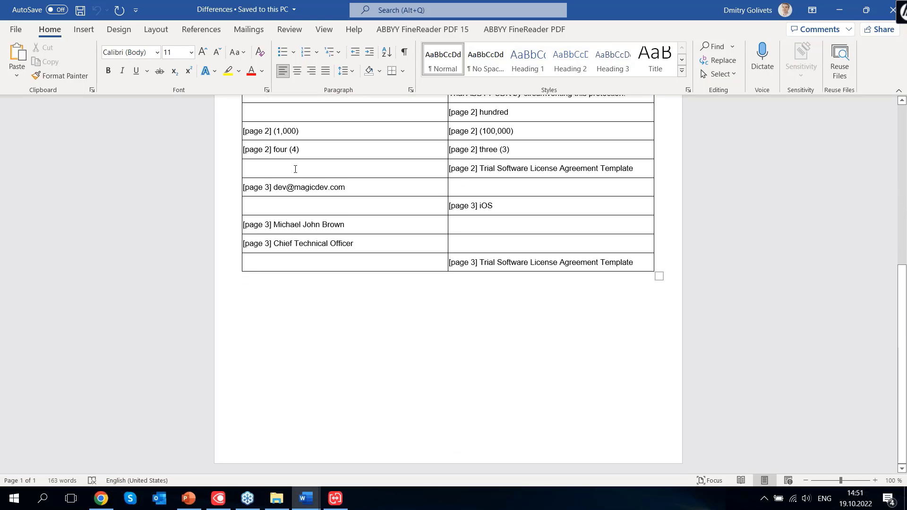
scroll(295, 169, up, 10)
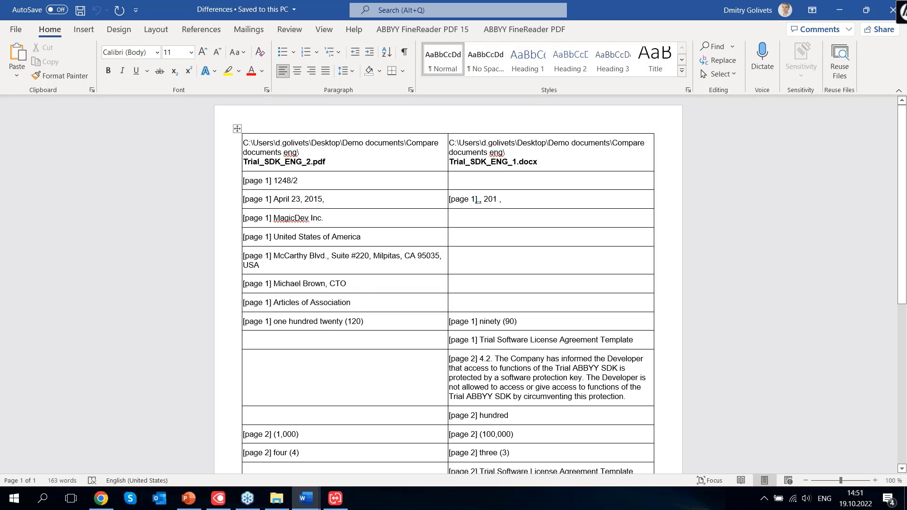
scroll(478, 201, down, 5)
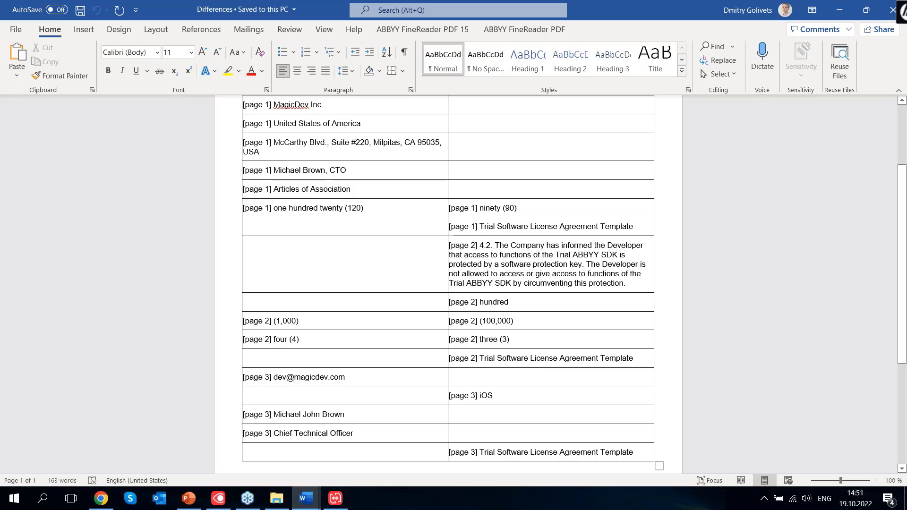
scroll(343, 275, down, 8)
scroll(343, 276, up, 6)
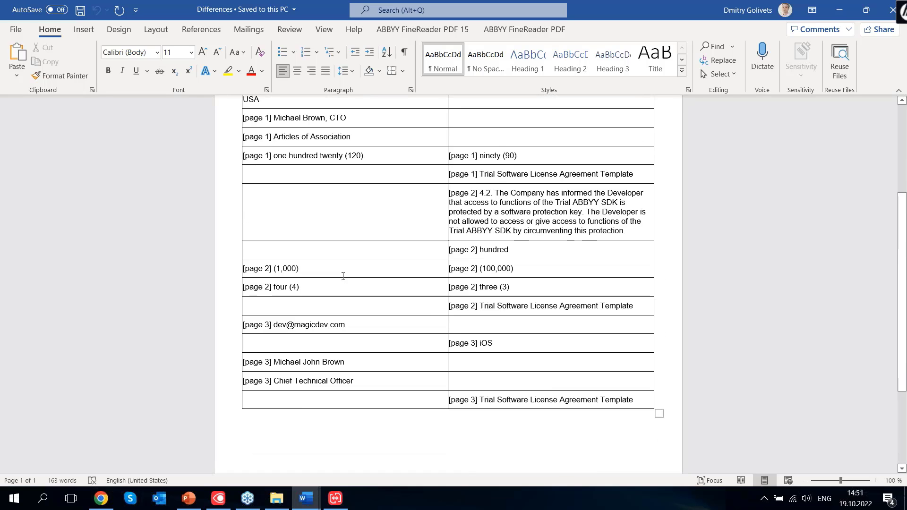
scroll(343, 277, up, 7)
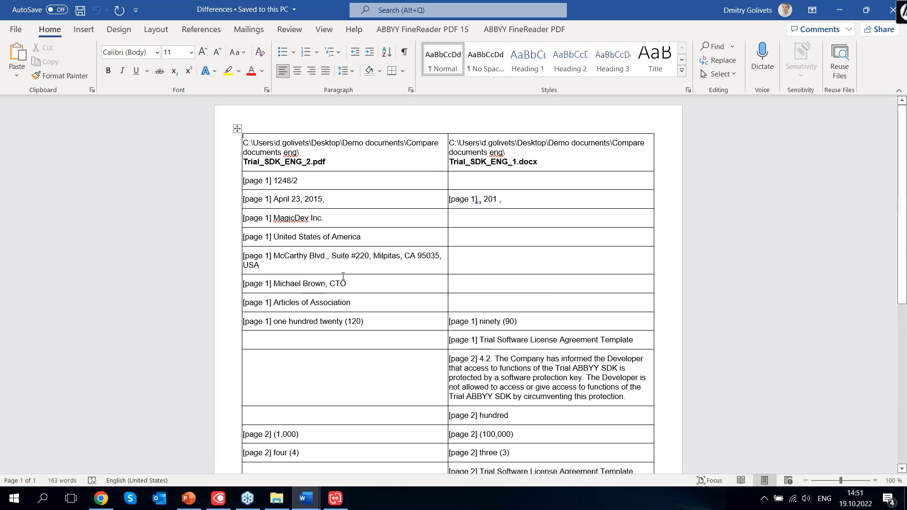
Bring ABBYY Compare Documents back and scroll up through the compared agreements
click(336, 498)
scroll(396, 257, up, 6)
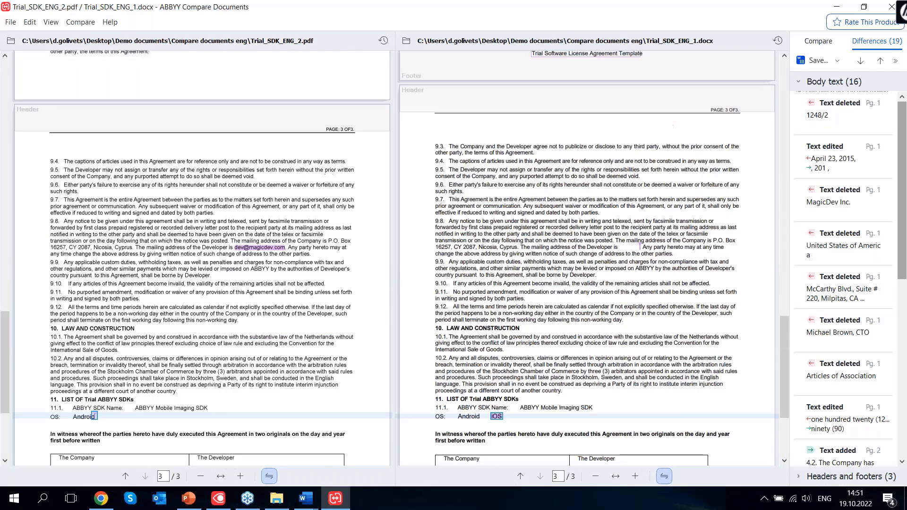
scroll(354, 250, up, 15)
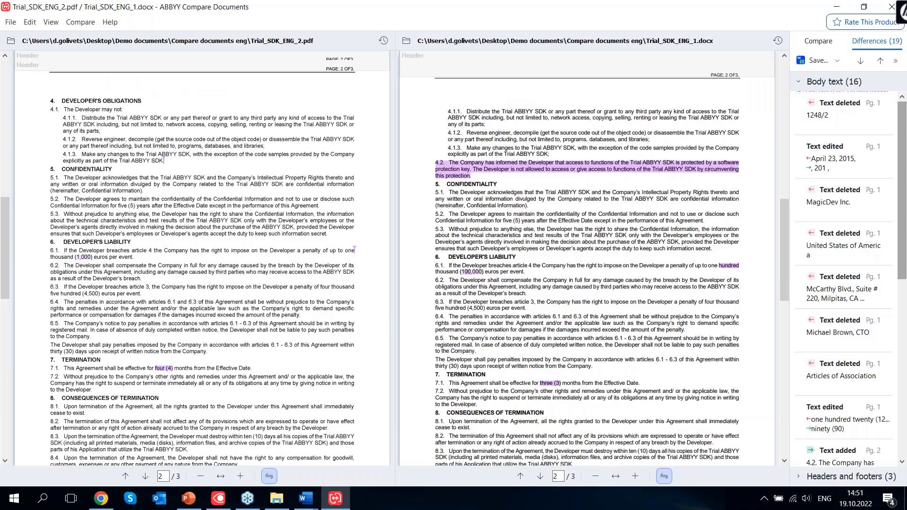
scroll(355, 250, up, 10)
Switch to the PowerPoint presentation, showing slide 16, FineReader PDF DEMO
mouse_move(225, 504)
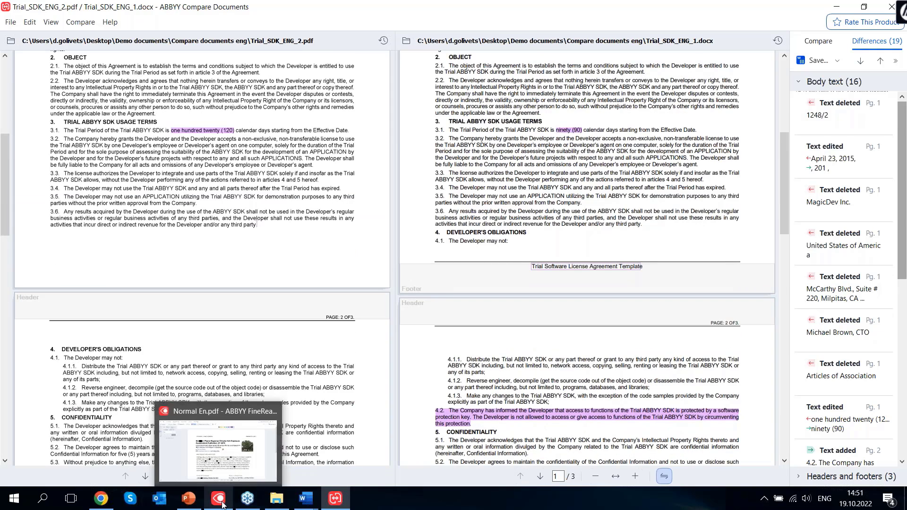
mouse_move(194, 503)
click(193, 452)
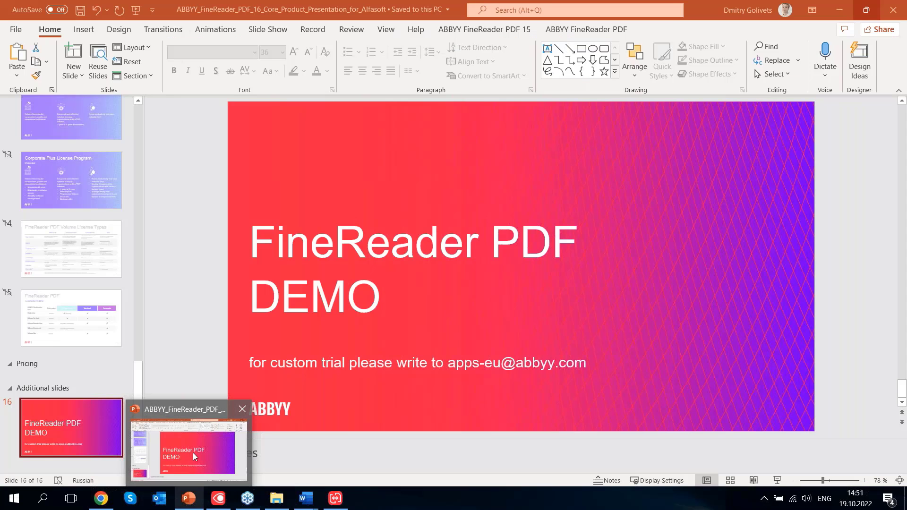